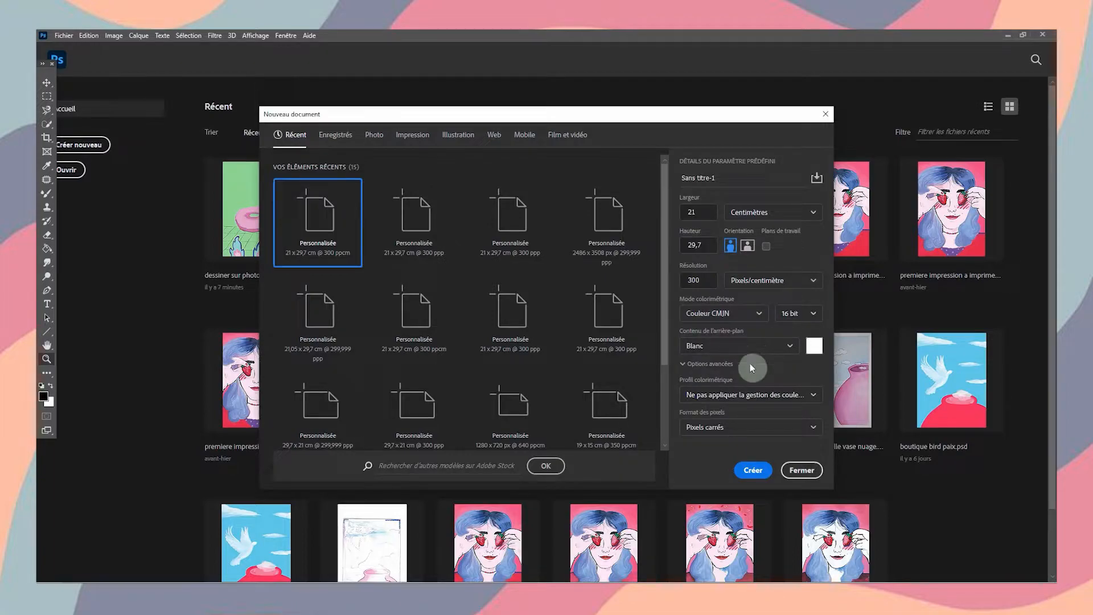
Create the 21 × 29.7 cm, 16-bit CMYK document at 300 pixels/cm and set the foreground colour to light green (#bafc71)
{"action": "left_click", "coordinate": [766, 431]}
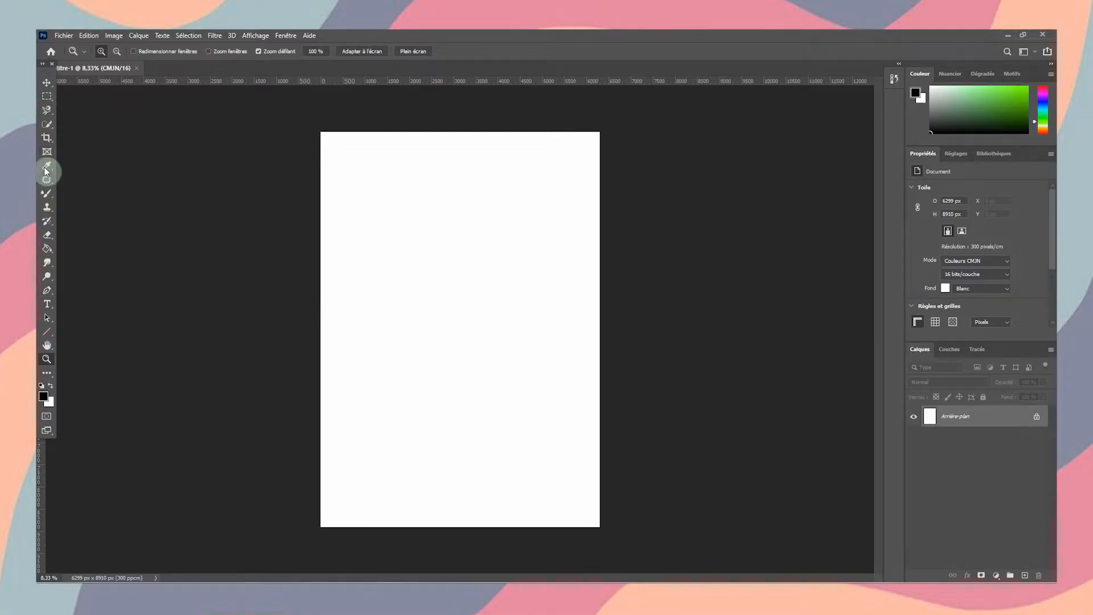
{"action": "left_click", "coordinate": [47, 248]}
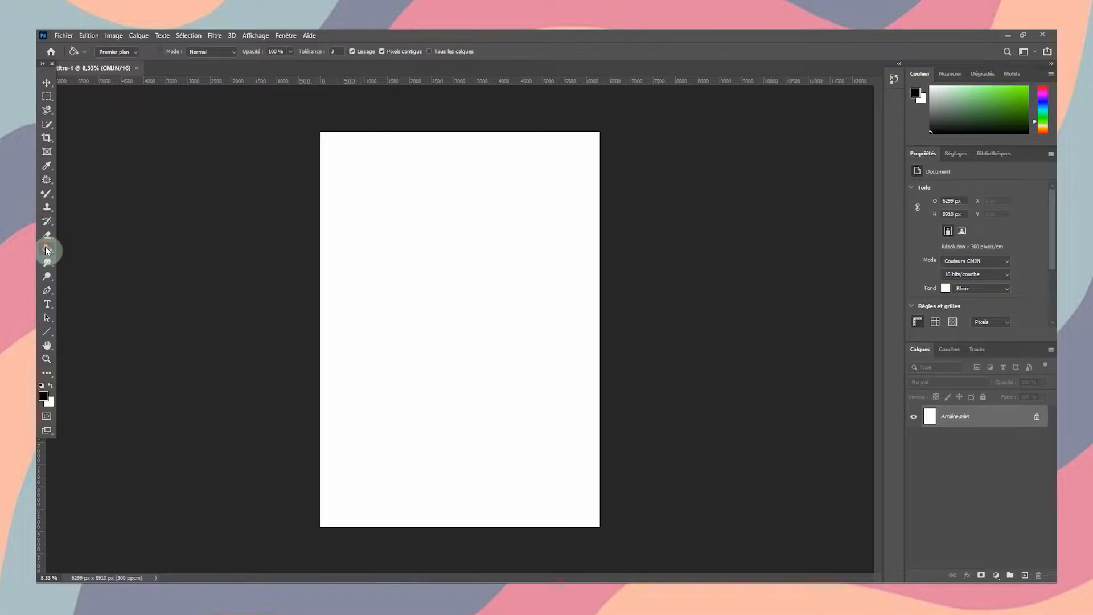
{"action": "left_click", "coordinate": [43, 397]}
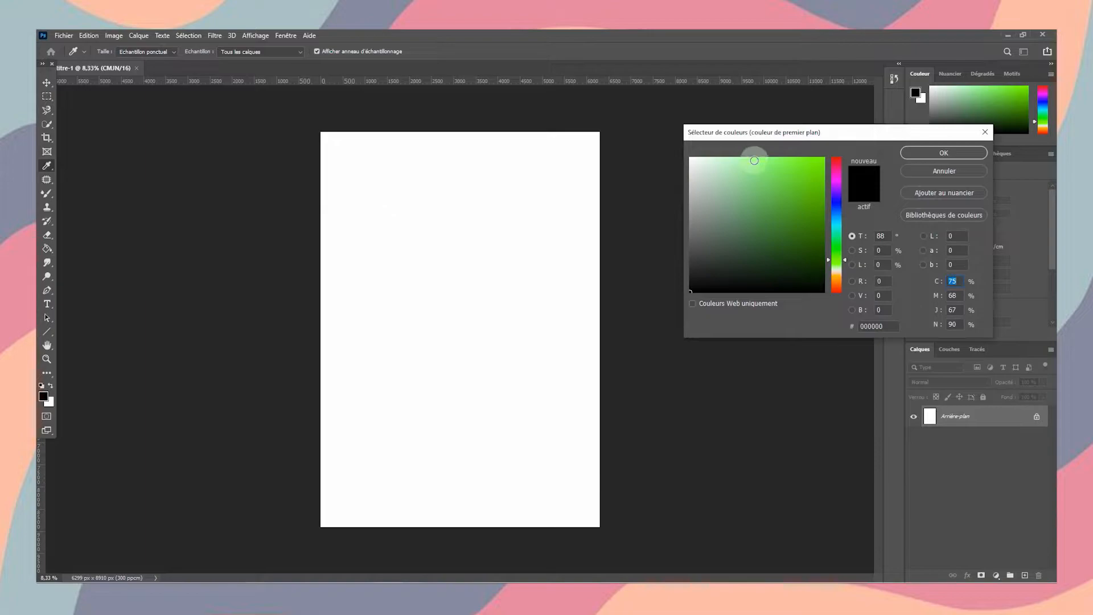
{"action": "left_click", "coordinate": [770, 170]}
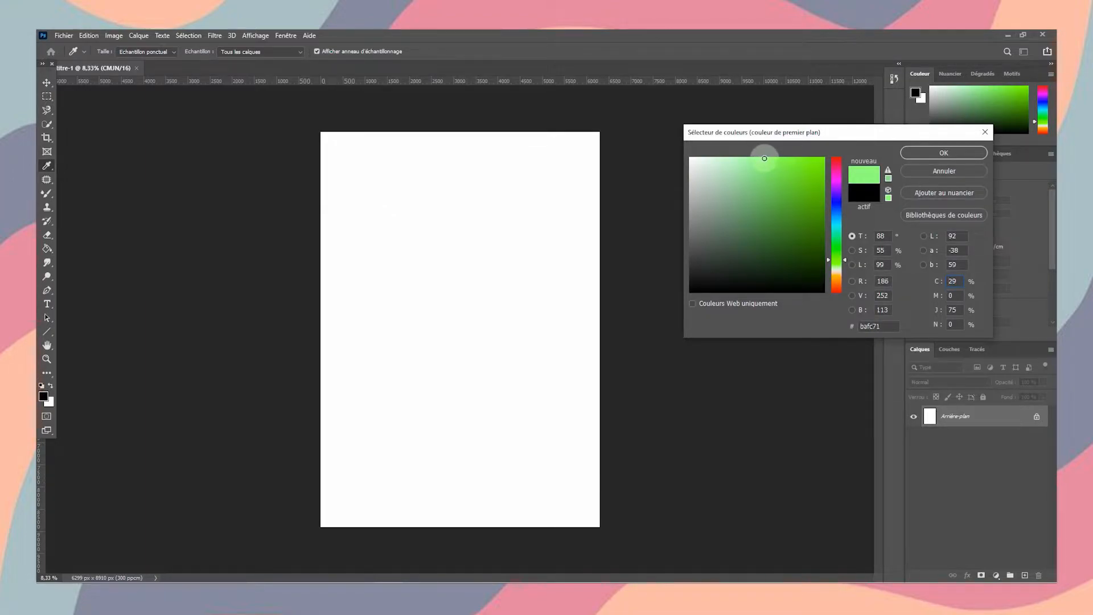
{"action": "left_click", "coordinate": [942, 153]}
Fill the blank page with the light green at 100% opacity using the Paint Bucket, and undo that fill
{"action": "key", "text": "g"}
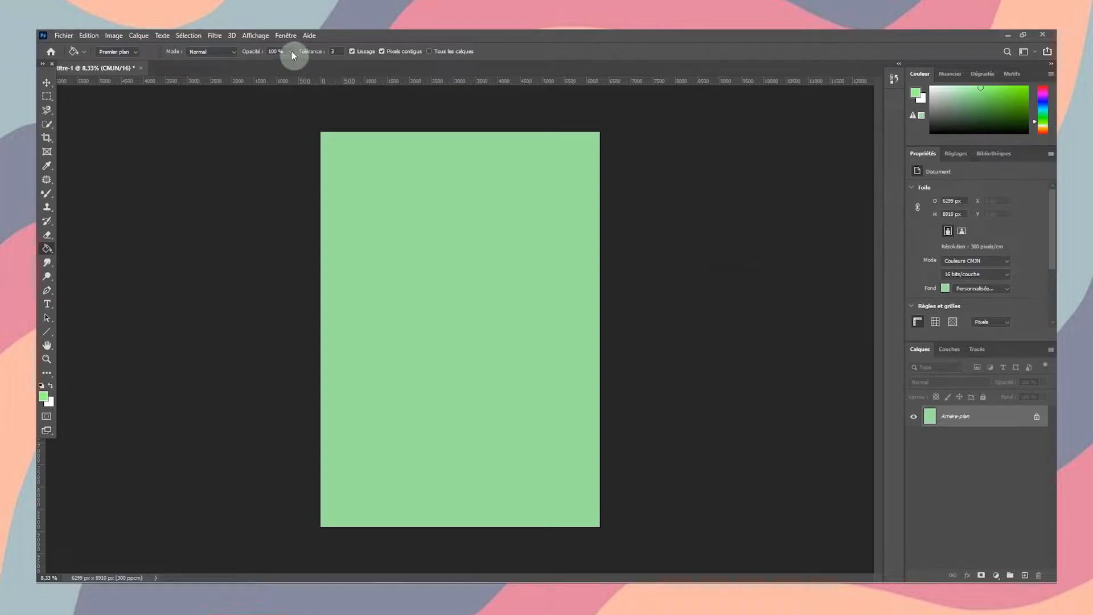
{"action": "left_click", "coordinate": [90, 36]}
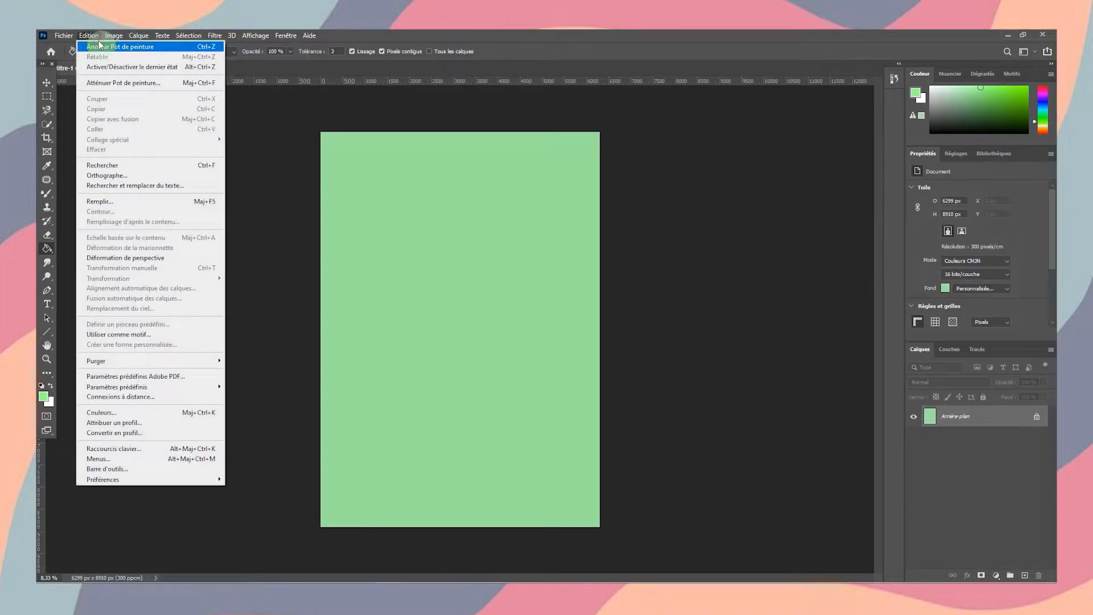
{"action": "left_click", "coordinate": [100, 46]}
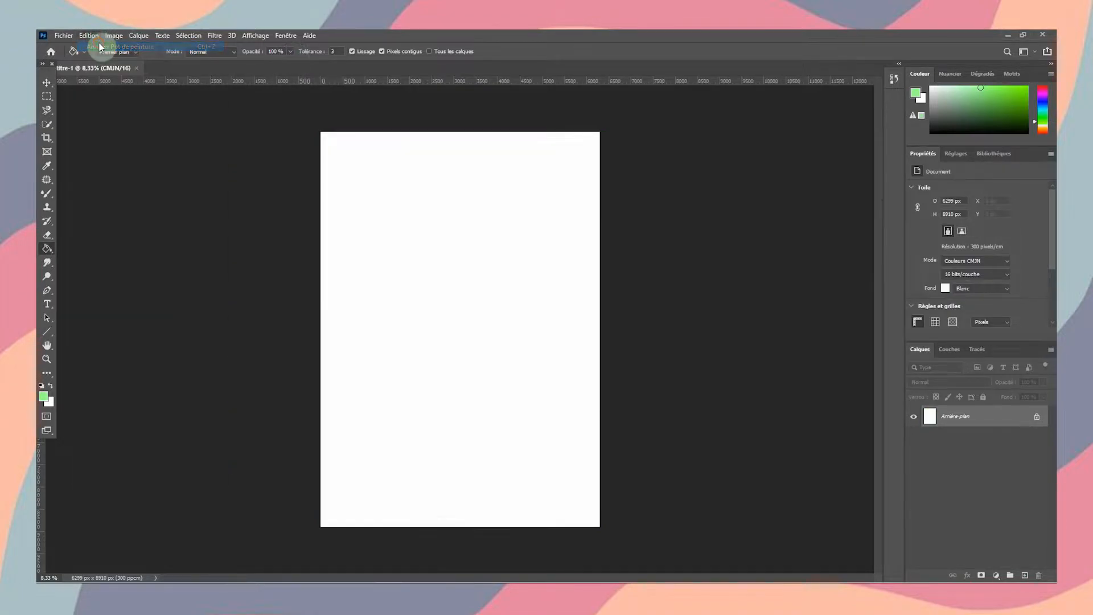
Fill the page with the light green at 51% opacity, and switch to the Brush with the default black and white colours
{"action": "left_click", "coordinate": [288, 52]}
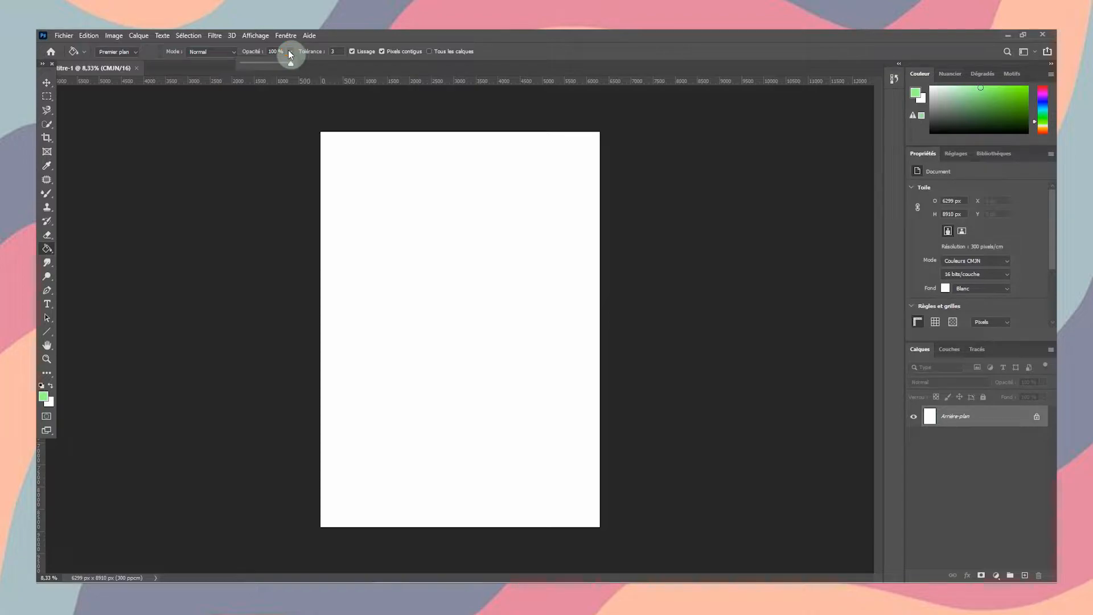
{"action": "left_click_drag", "start_coordinate": [282, 64], "coordinate": [266, 65]}
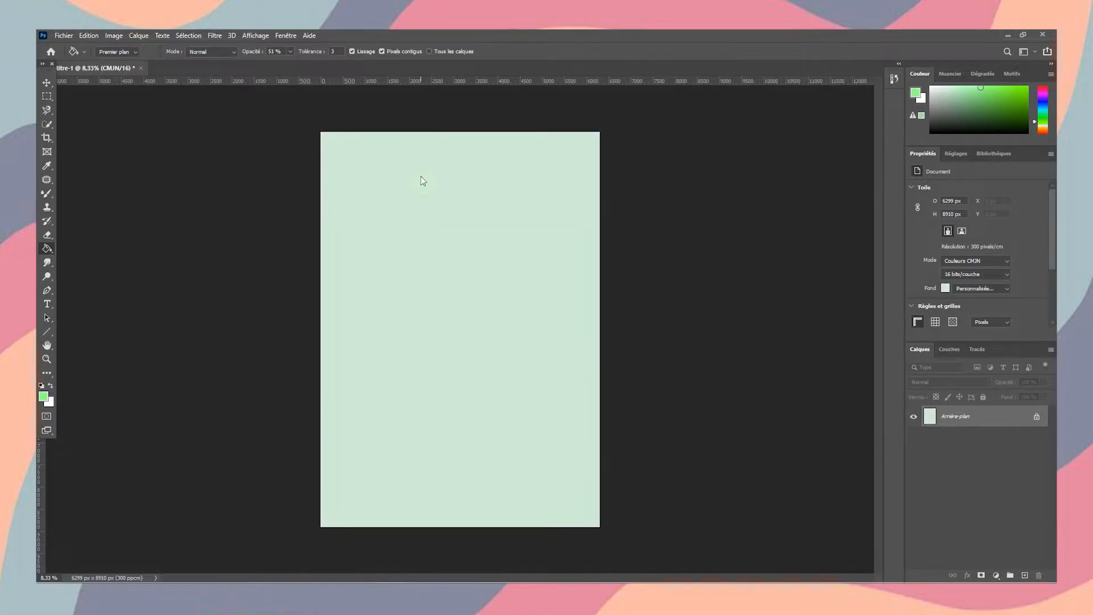
{"action": "key", "text": "b"}
{"action": "key", "text": "d"}
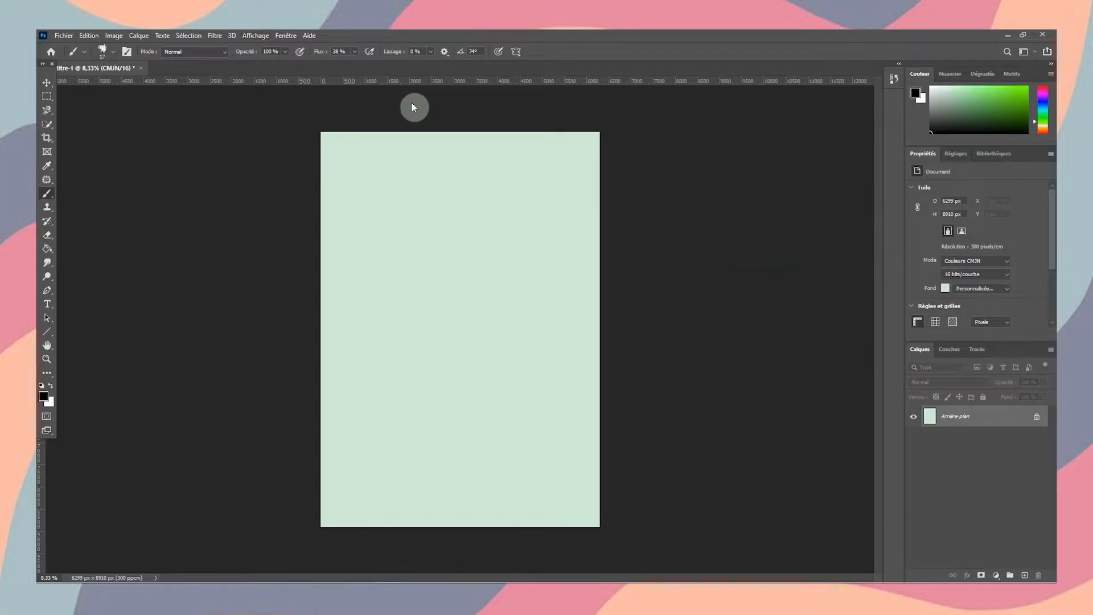
Add a new layer named "traits noir croquis" above the background
{"action": "left_click", "coordinate": [139, 36]}
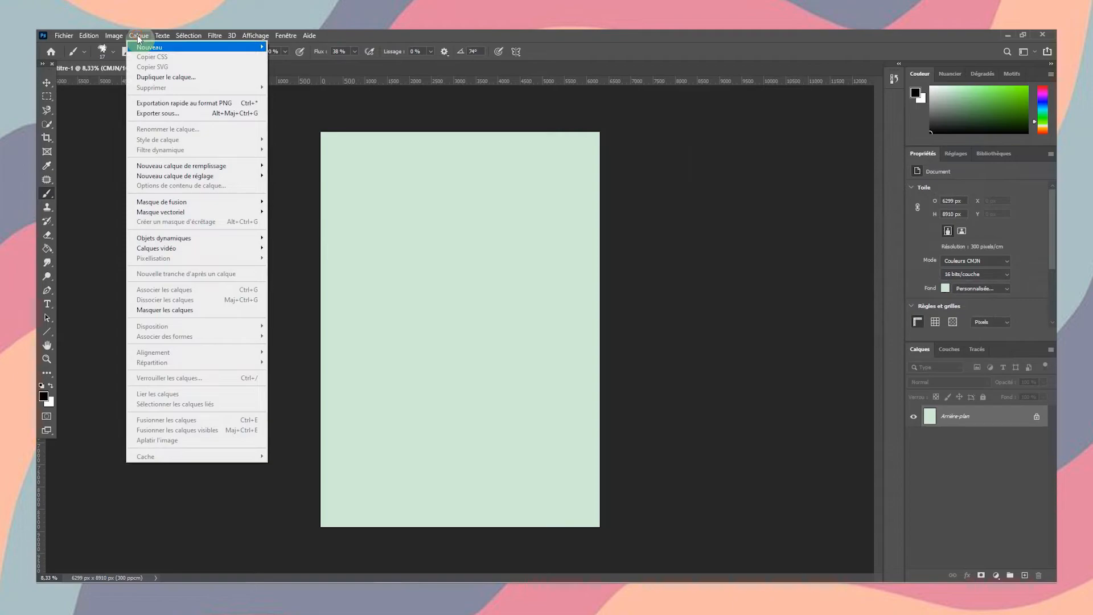
{"action": "mouse_move", "coordinate": [139, 41]}
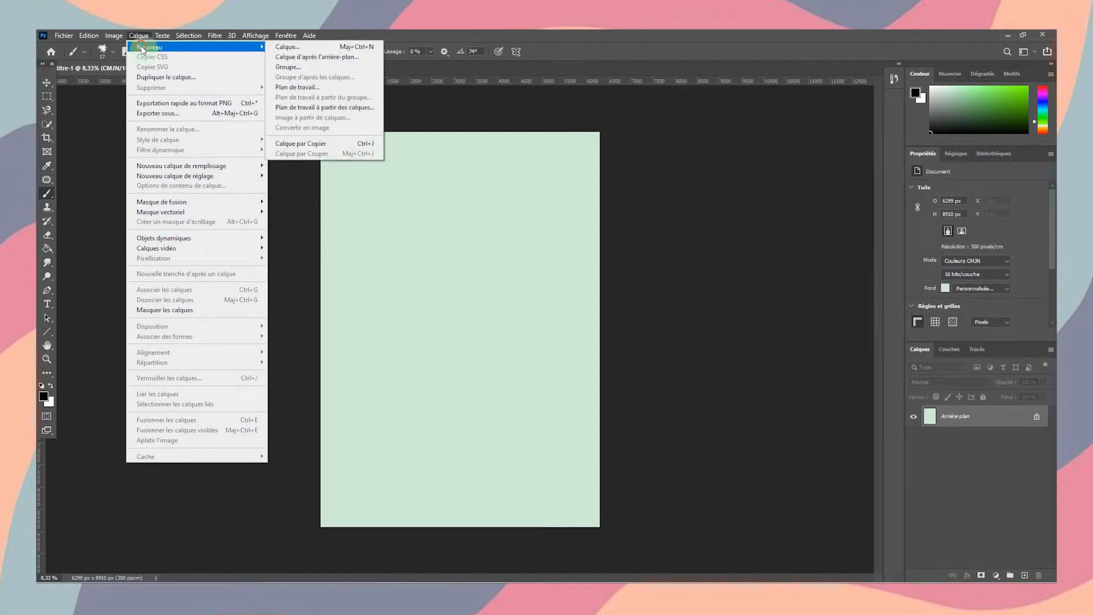
{"action": "left_click", "coordinate": [298, 50]}
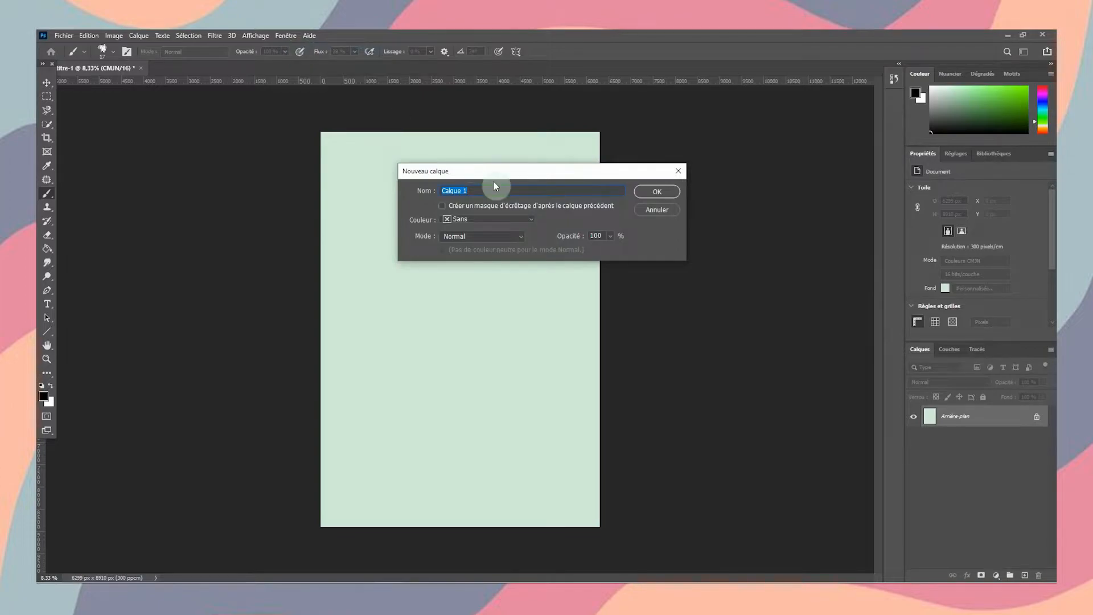
{"action": "type", "text": "t"}
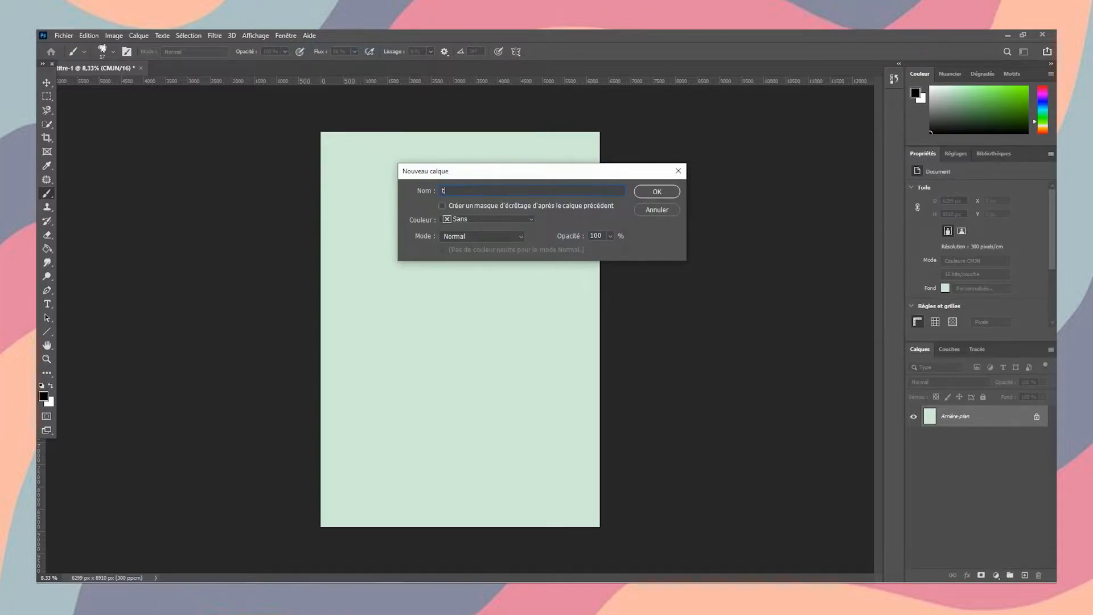
{"action": "type", "text": "raits noir croquis"}
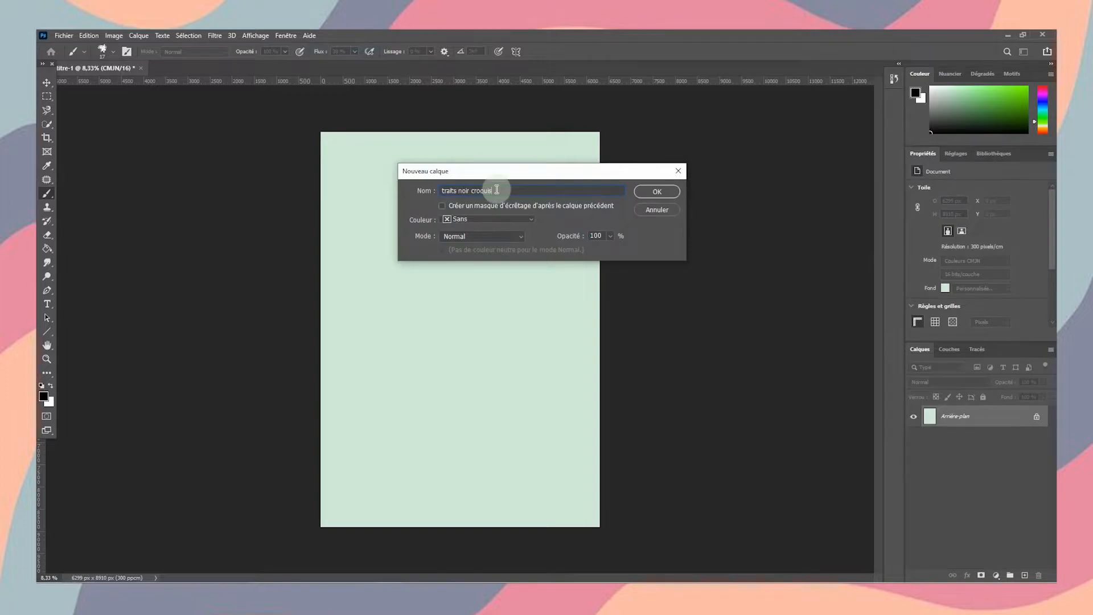
{"action": "key", "text": "Return"}
Add another new layer named "numerisation croquis"
{"action": "left_click", "coordinate": [138, 36]}
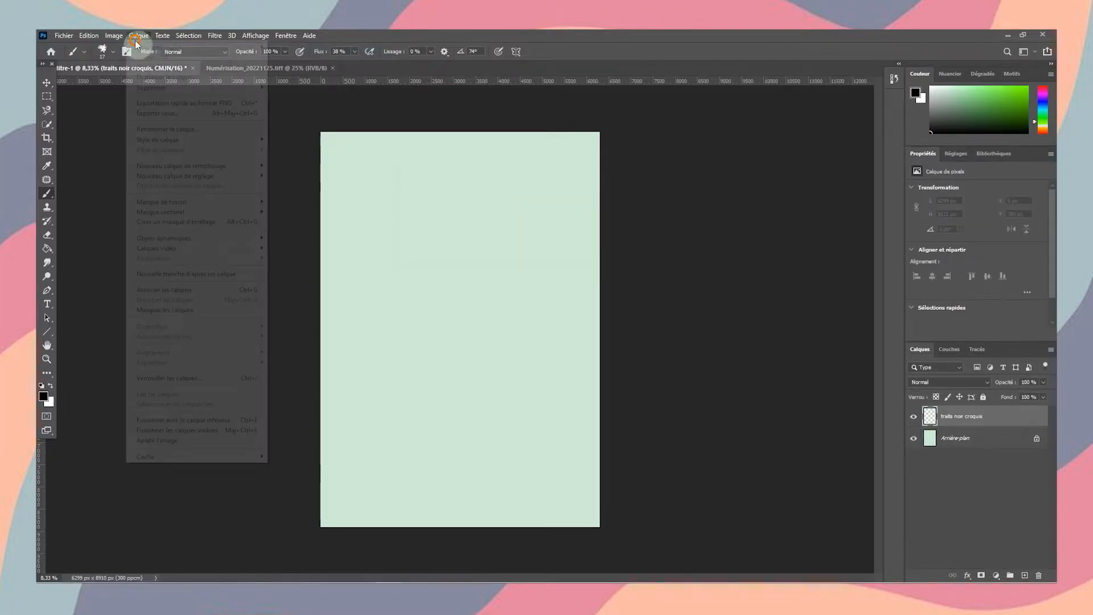
{"action": "mouse_move", "coordinate": [139, 46]}
{"action": "left_click", "coordinate": [297, 47]}
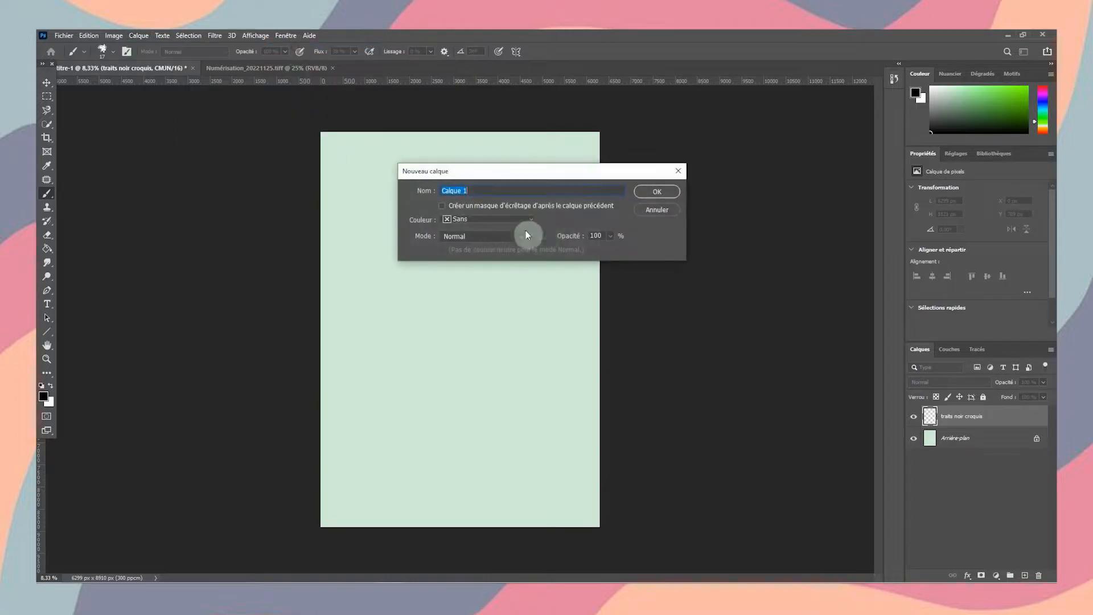
{"action": "type", "text": "numer"}
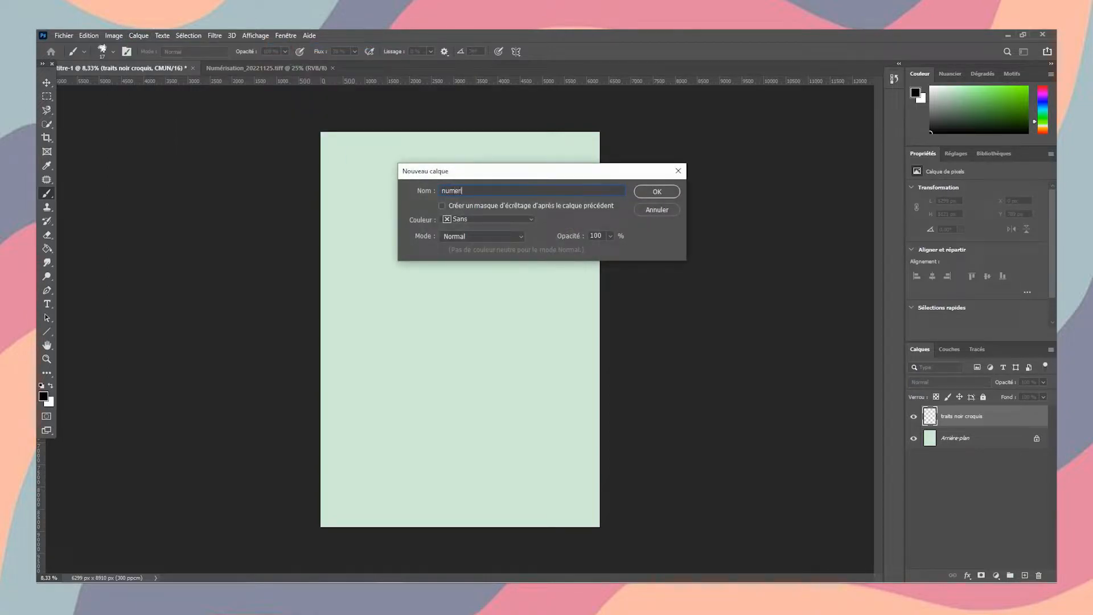
{"action": "type", "text": "isa"}
{"action": "key", "text": "BackSpace"}
{"action": "type", "text": "sation"}
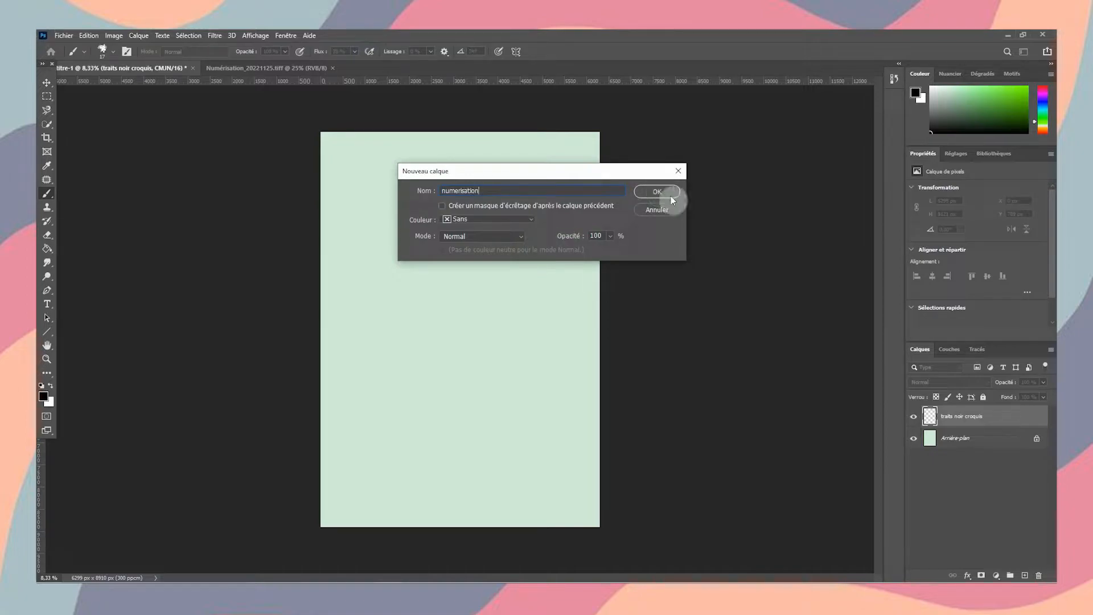
{"action": "type", "text": " croquis"}
{"action": "left_click", "coordinate": [657, 192]}
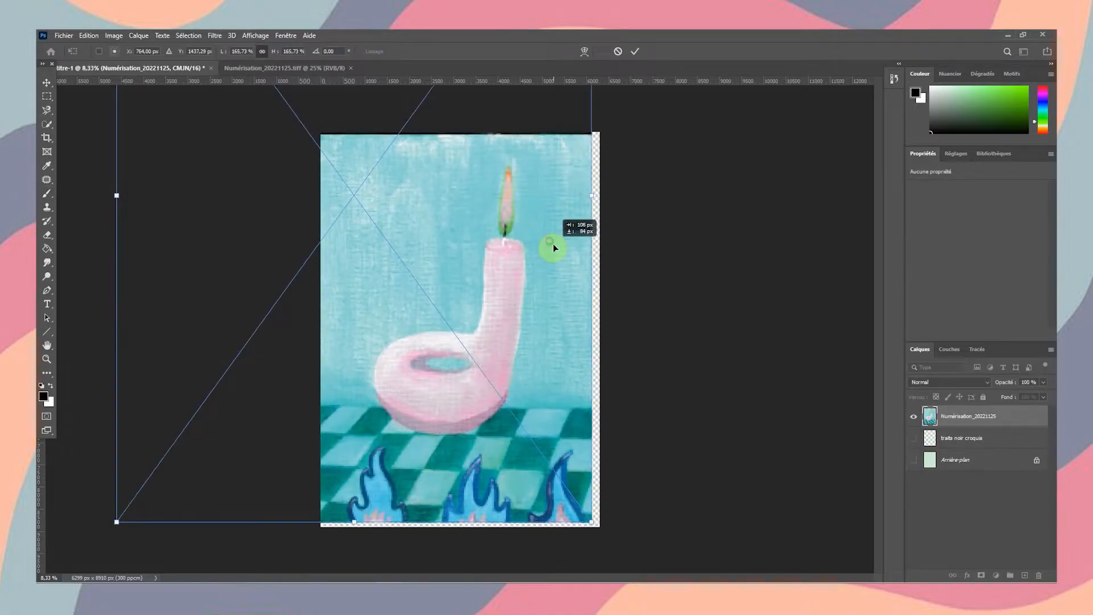
Position the placed candle painting scan to cover the page, flush with its right edge and nudged down, and commit the placement
{"action": "left_click_drag", "start_coordinate": [553, 244], "coordinate": [558, 248]}
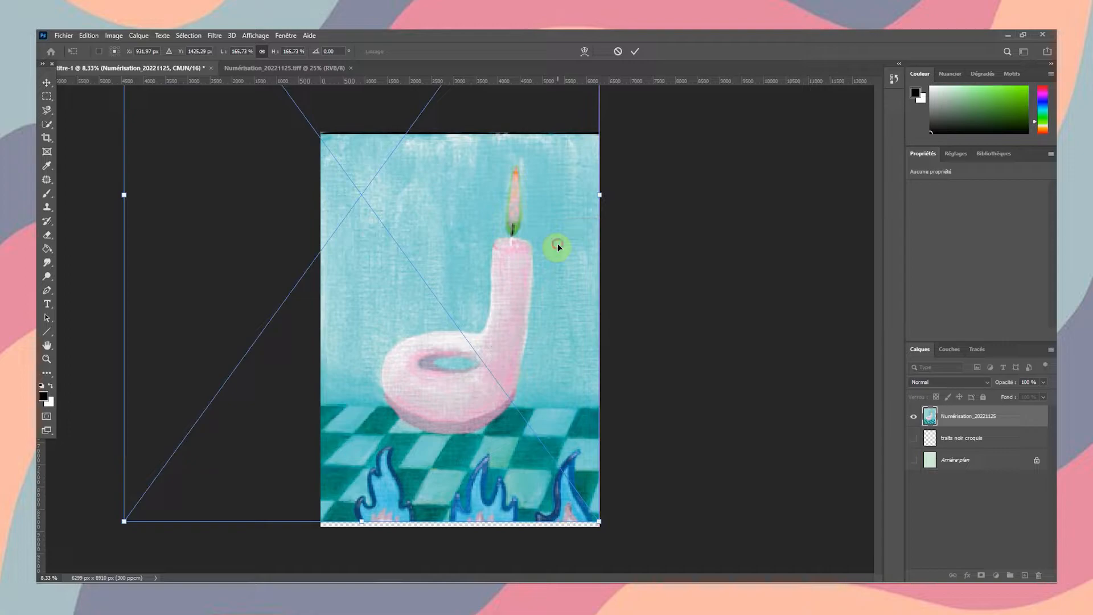
{"action": "key", "text": "Down"}
{"action": "key", "text": "Down"}
{"action": "key", "text": "Down"}
{"action": "key", "text": "Down"}
{"action": "key", "text": "Down"}
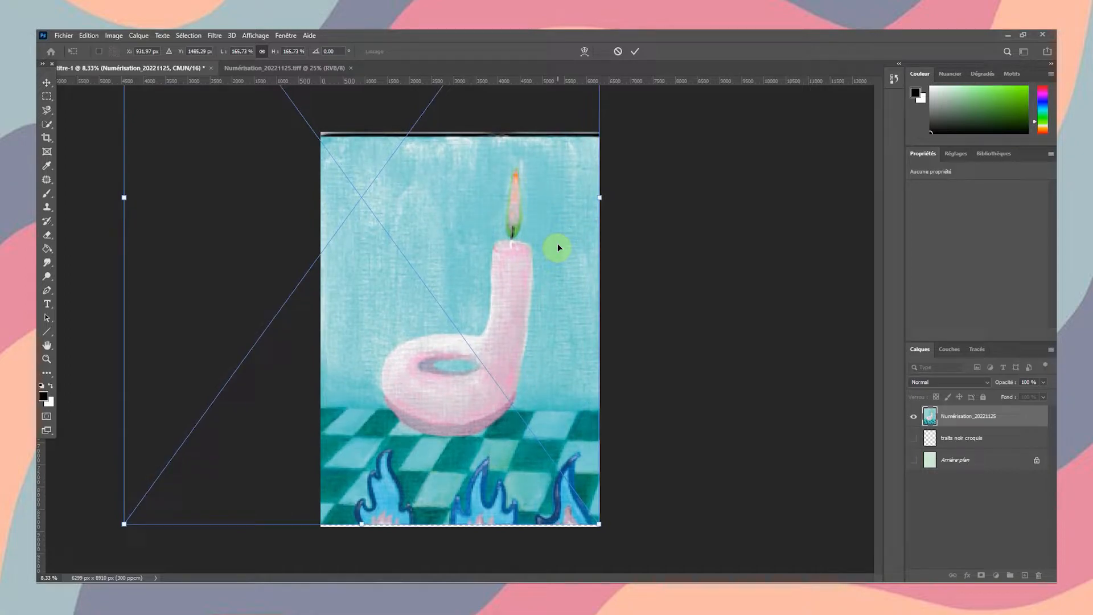
{"action": "left_click", "coordinate": [633, 53]}
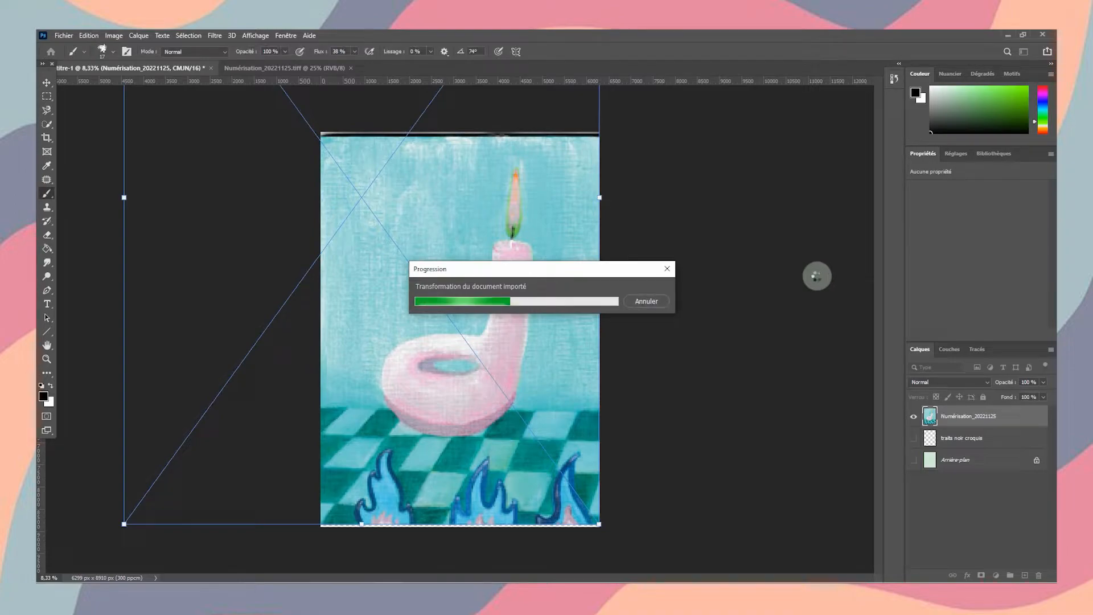
Lower the scan layer's opacity to 35% and move it below the "traits noir croquis" layer
{"action": "left_click", "coordinate": [1044, 382]}
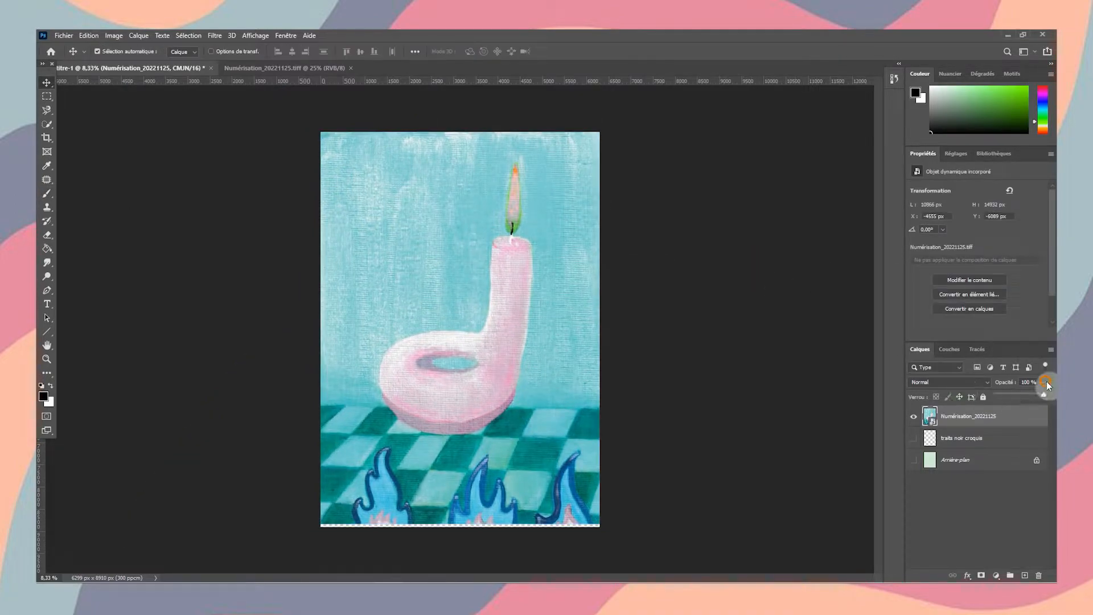
{"action": "mouse_move", "coordinate": [1047, 386]}
{"action": "left_mouse_down"}
{"action": "mouse_move", "coordinate": [1016, 392]}
{"action": "mouse_move", "coordinate": [1033, 394]}
{"action": "left_mouse_up"}
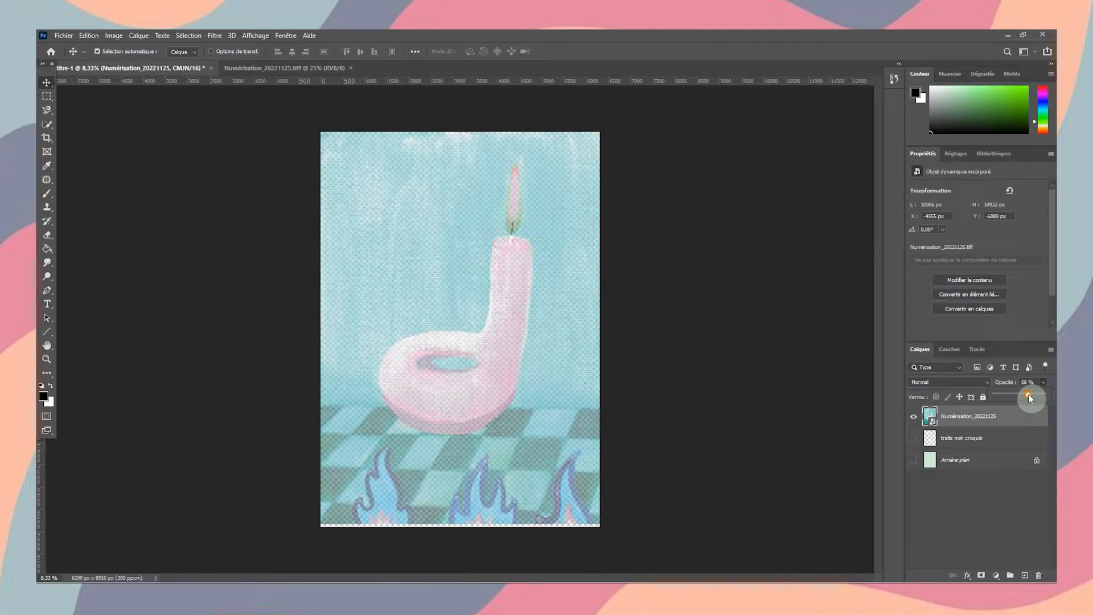
{"action": "left_click_drag", "start_coordinate": [968, 416], "coordinate": [976, 447]}
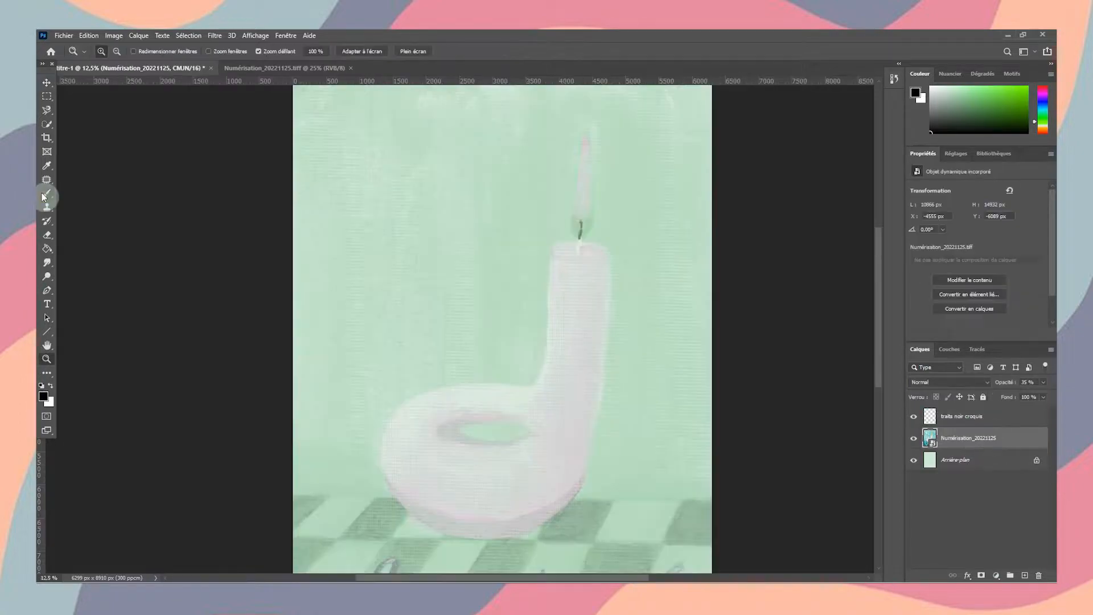
Activate the Brush with the "KYLE – Crayon ultimate (dur)" preset and look through the other dry brushes
{"action": "left_click", "coordinate": [45, 196]}
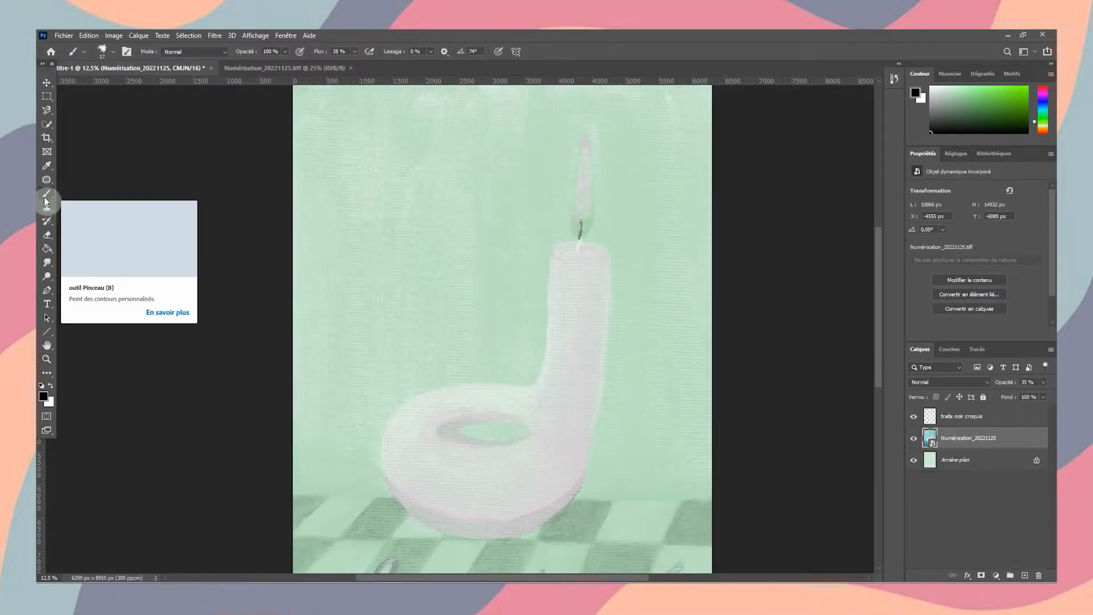
{"action": "left_click", "coordinate": [110, 54]}
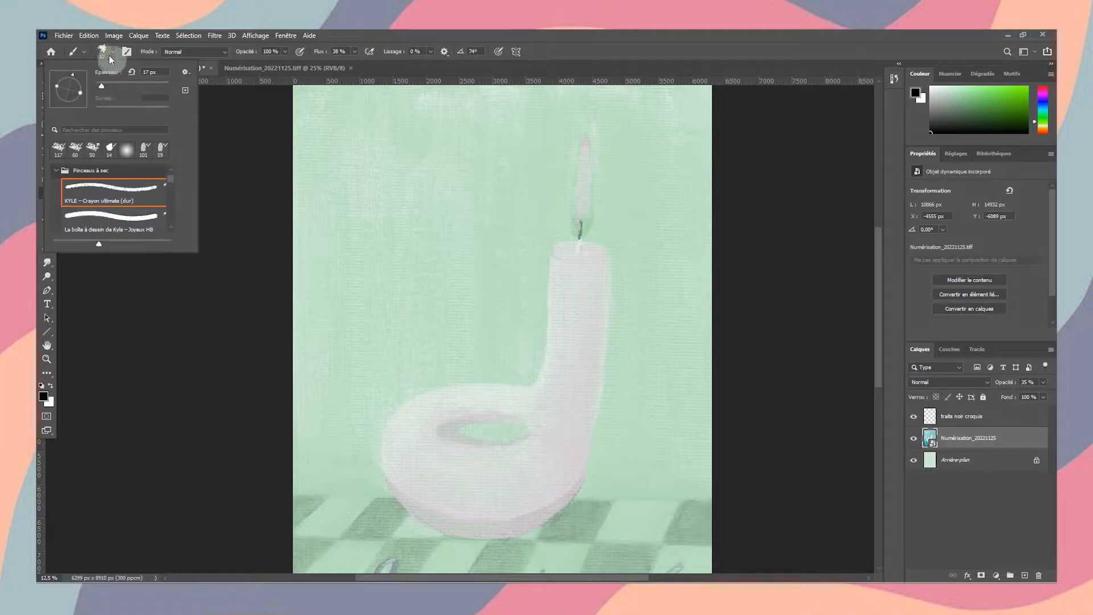
{"action": "left_click", "coordinate": [121, 197]}
{"action": "scroll", "coordinate": [123, 199], "scroll_direction": "up", "scroll_amount": 1}
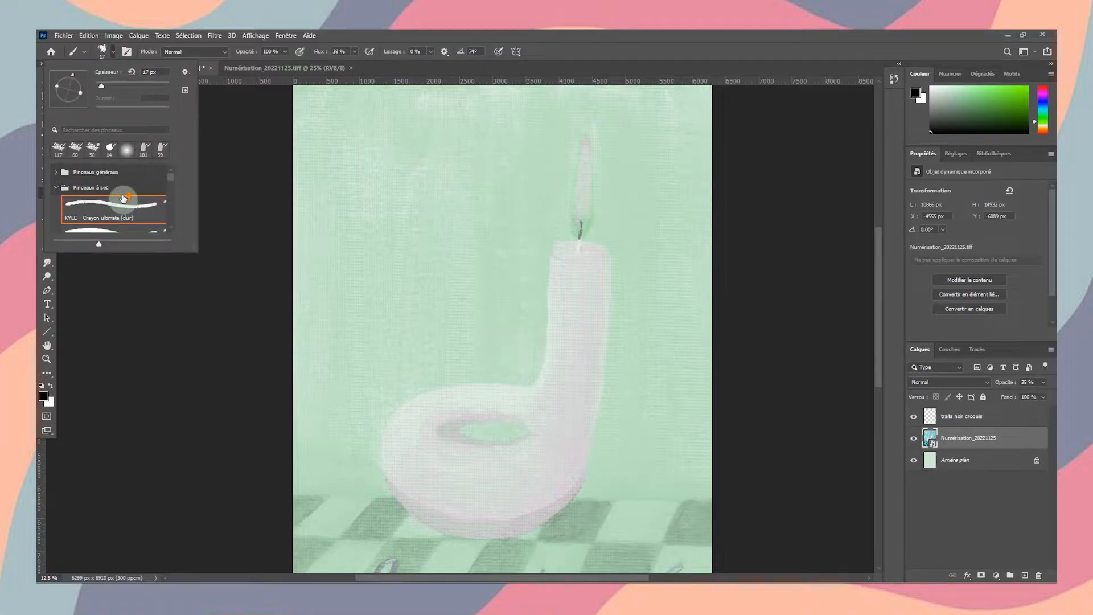
{"action": "scroll", "coordinate": [124, 198], "scroll_direction": "down", "scroll_amount": 4}
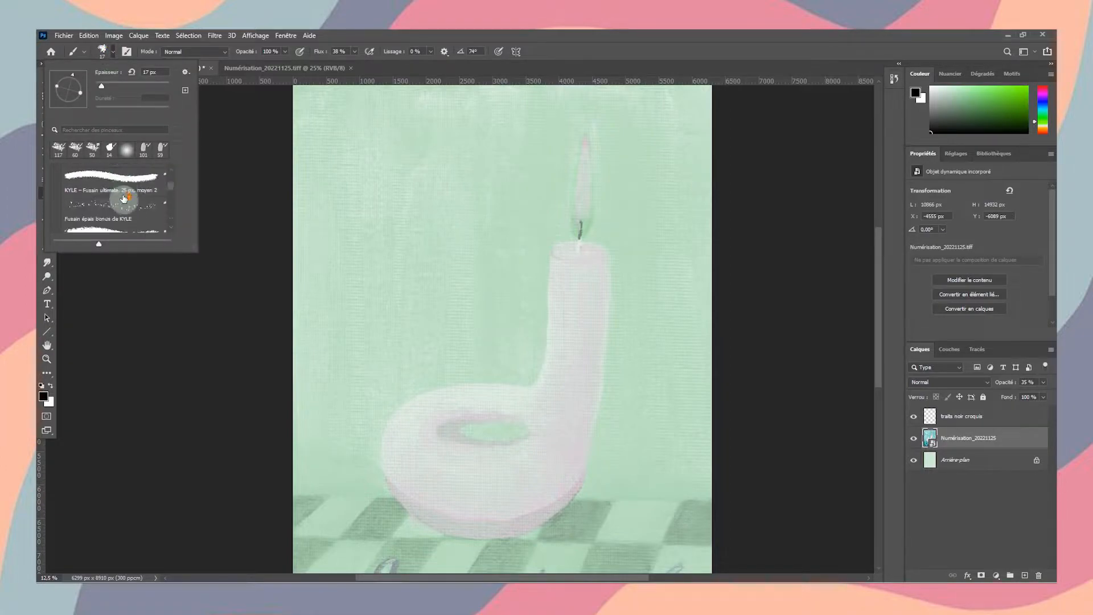
{"action": "scroll", "coordinate": [124, 198], "scroll_direction": "up", "scroll_amount": 3}
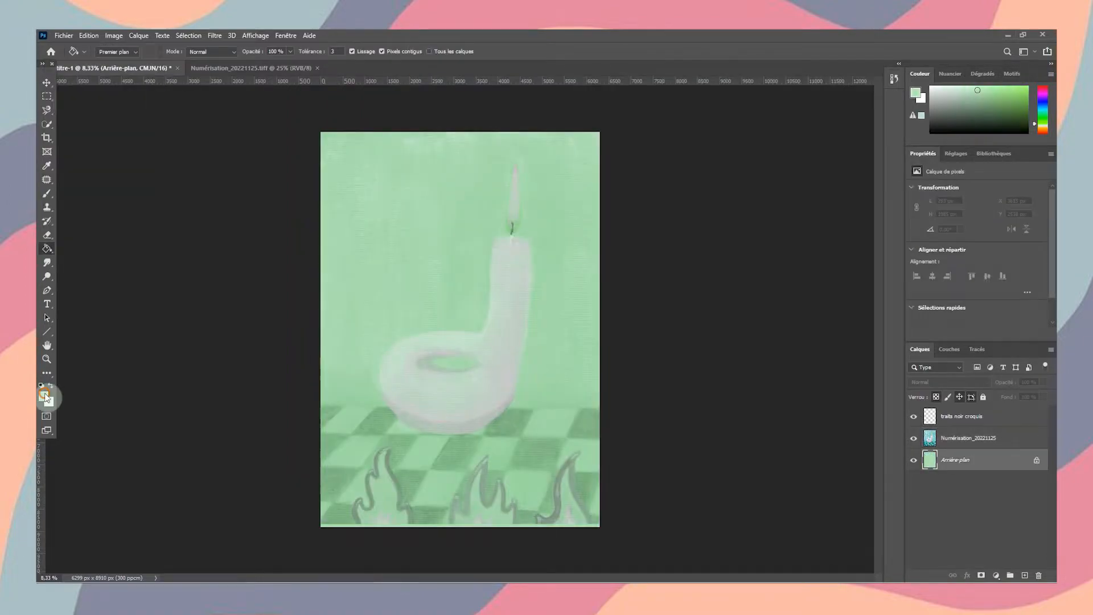
Set the foreground colour to near-black (#222221) and switch from the Paint Bucket to the Brush
{"action": "left_click", "coordinate": [43, 396]}
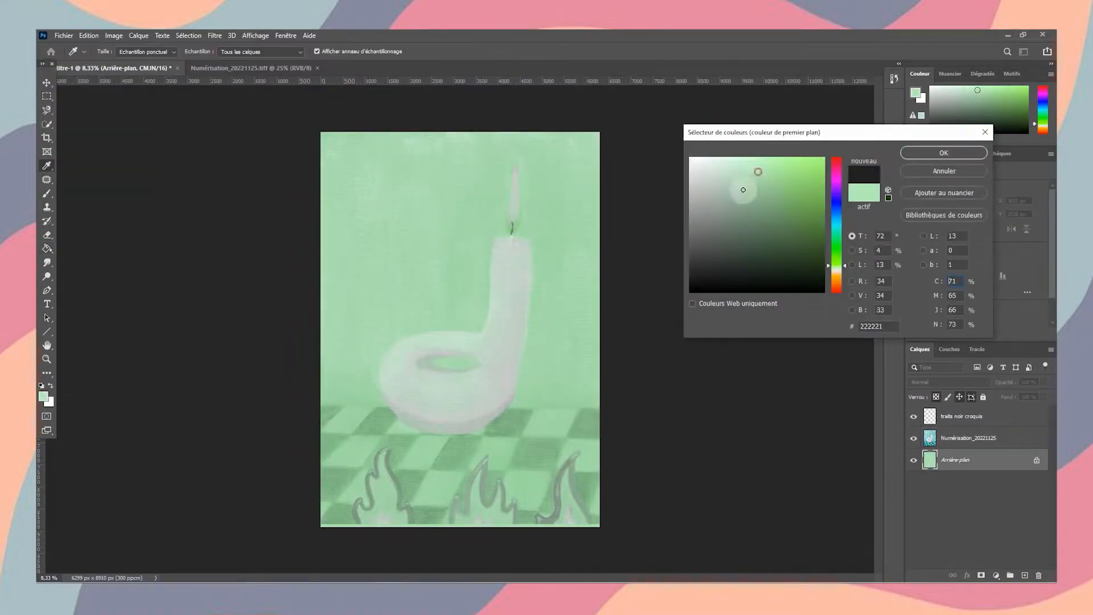
{"action": "key", "text": "Return"}
{"action": "left_click", "coordinate": [47, 194]}
Choose the "KYLE – Crayon ultimate (dur)" brush preset and set its size to 84 px
{"action": "left_click", "coordinate": [106, 50]}
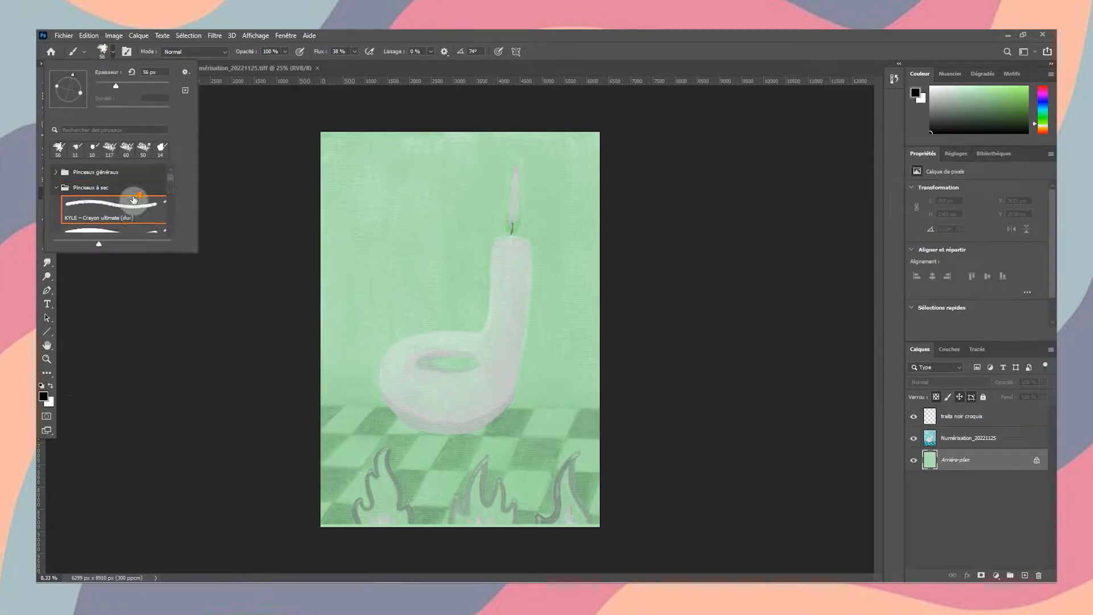
{"action": "left_click", "coordinate": [57, 190]}
{"action": "scroll", "coordinate": [118, 208], "scroll_direction": "down", "scroll_amount": 1}
{"action": "scroll", "coordinate": [120, 209], "scroll_direction": "up", "scroll_amount": 1}
{"action": "left_click", "coordinate": [56, 190]}
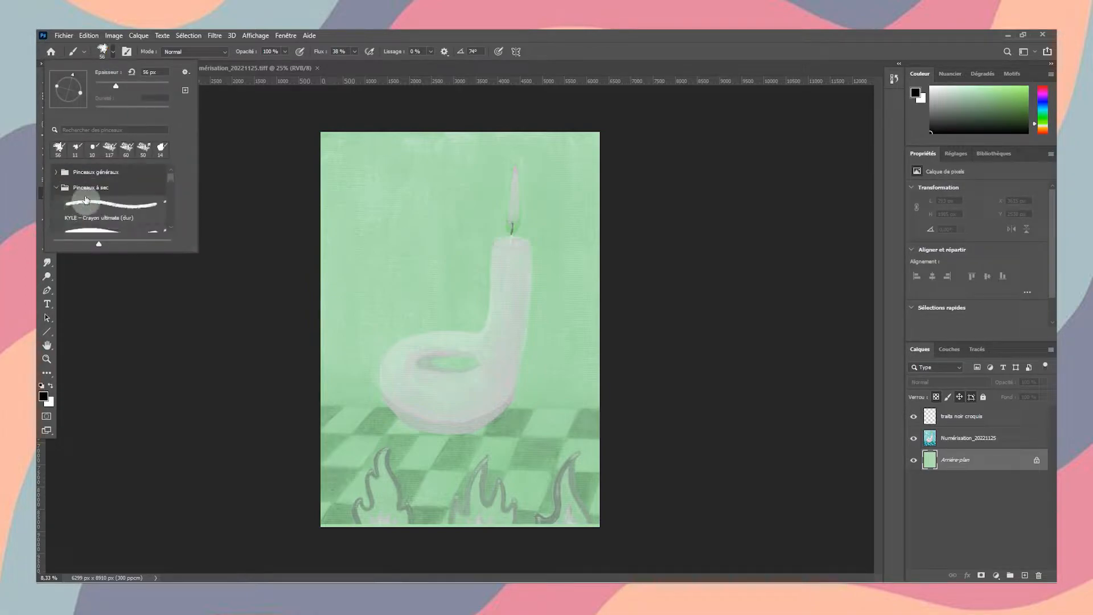
{"action": "scroll", "coordinate": [122, 214], "scroll_direction": "down", "scroll_amount": 6}
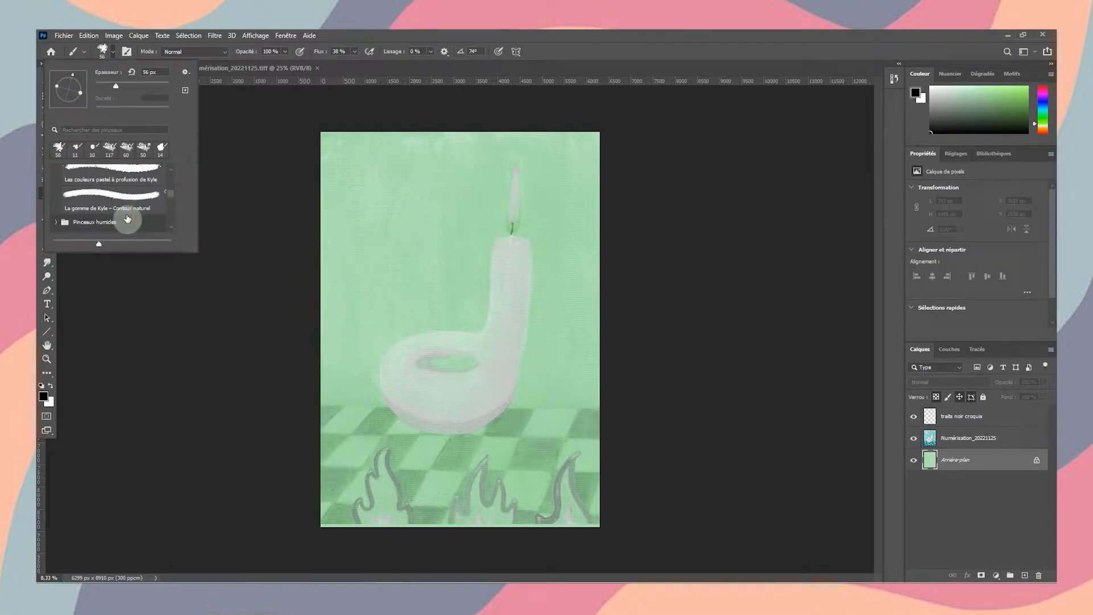
{"action": "scroll", "coordinate": [128, 218], "scroll_direction": "up", "scroll_amount": 6}
{"action": "left_click", "coordinate": [119, 209]}
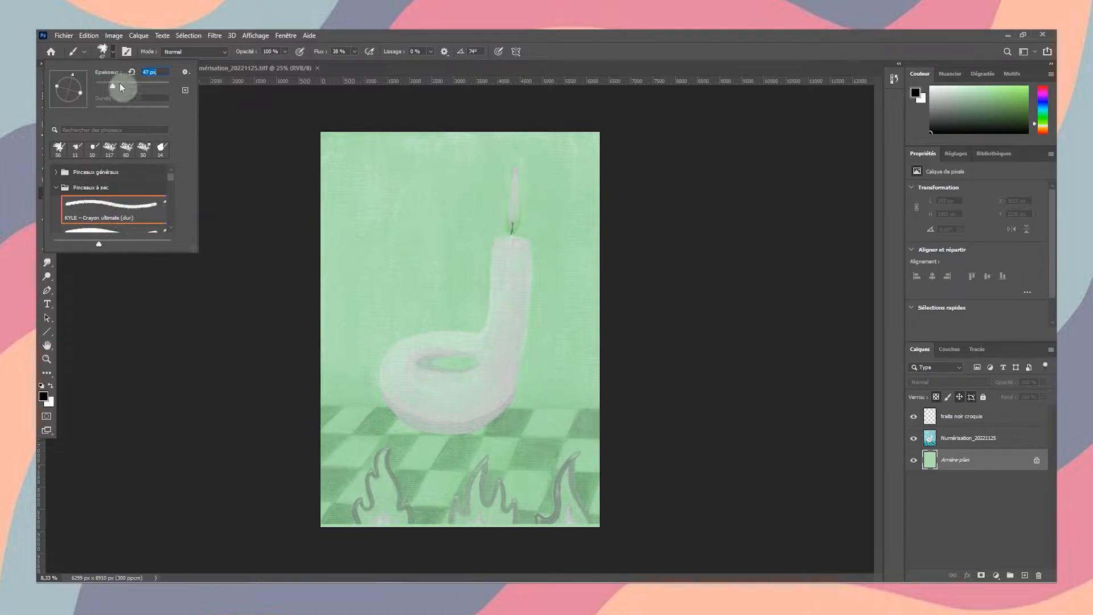
{"action": "left_click_drag", "start_coordinate": [121, 87], "coordinate": [127, 86]}
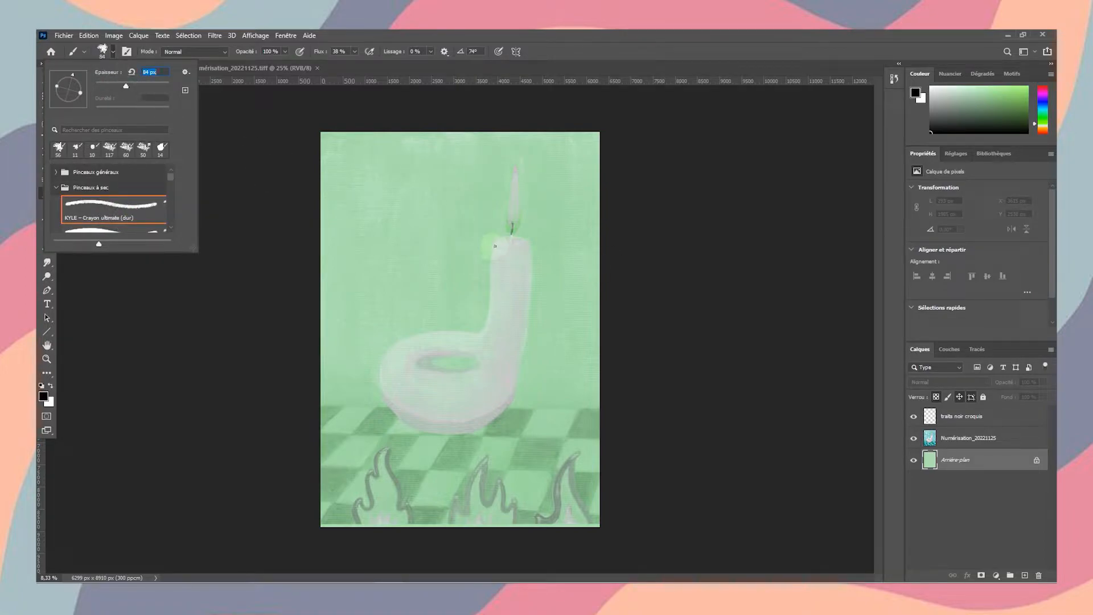
Trace the outer contour of the candle's column and ring over the scan in near-black
{"action": "left_click", "coordinate": [493, 246]}
{"action": "mouse_move", "coordinate": [490, 272]}
{"action": "left_mouse_down"}
{"action": "mouse_move", "coordinate": [472, 331]}
{"action": "mouse_move", "coordinate": [378, 367]}
{"action": "mouse_move", "coordinate": [409, 414]}
{"action": "mouse_move", "coordinate": [493, 411]}
{"action": "mouse_move", "coordinate": [518, 387]}
{"action": "left_mouse_up"}
{"action": "left_click_drag", "start_coordinate": [532, 244], "coordinate": [518, 387]}
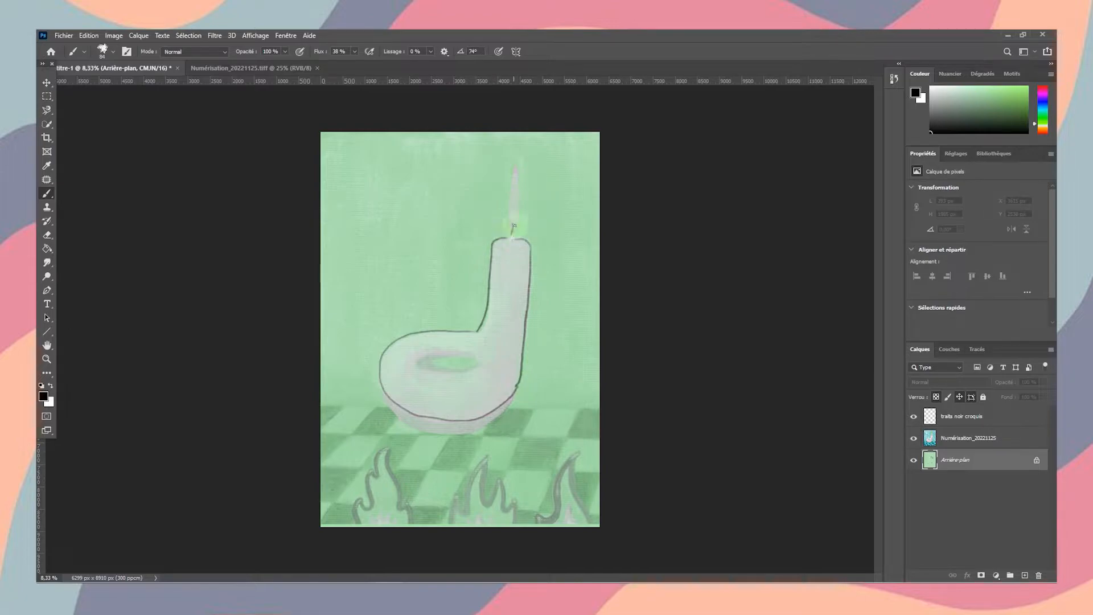
Enlarge the brush to 129 px and trace the candle's flame, wick, top, hole and base, plus the three flames along the page's lower edge
{"action": "key", "text": "bracketright"}
{"action": "key", "text": "bracketright"}
{"action": "key", "text": "bracketright"}
{"action": "mouse_move", "coordinate": [512, 223]}
{"action": "left_mouse_down"}
{"action": "mouse_move", "coordinate": [535, 229]}
{"action": "mouse_move", "coordinate": [495, 241]}
{"action": "mouse_move", "coordinate": [530, 245]}
{"action": "left_mouse_up"}
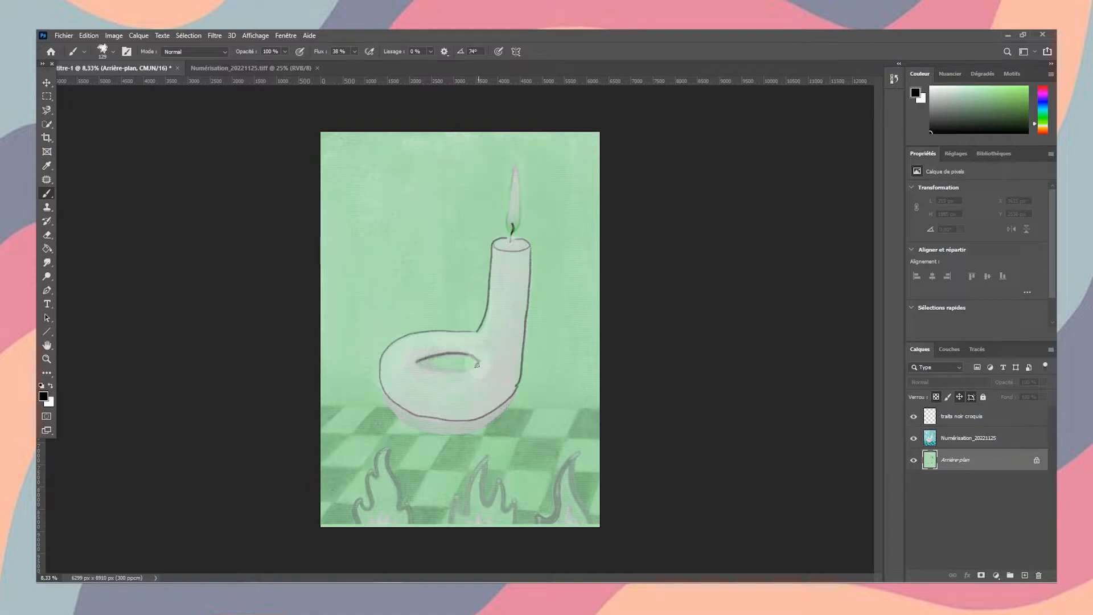
{"action": "mouse_move", "coordinate": [477, 365]}
{"action": "left_mouse_down"}
{"action": "mouse_move", "coordinate": [416, 363]}
{"action": "mouse_move", "coordinate": [456, 372]}
{"action": "left_mouse_up"}
{"action": "mouse_move", "coordinate": [382, 387]}
{"action": "left_mouse_down"}
{"action": "mouse_move", "coordinate": [402, 420]}
{"action": "mouse_move", "coordinate": [441, 431]}
{"action": "mouse_move", "coordinate": [495, 420]}
{"action": "mouse_move", "coordinate": [516, 388]}
{"action": "left_mouse_up"}
{"action": "mouse_move", "coordinate": [361, 527]}
{"action": "left_mouse_down"}
{"action": "mouse_move", "coordinate": [353, 506]}
{"action": "mouse_move", "coordinate": [375, 461]}
{"action": "mouse_move", "coordinate": [393, 467]}
{"action": "mouse_move", "coordinate": [418, 523]}
{"action": "mouse_move", "coordinate": [494, 496]}
{"action": "mouse_move", "coordinate": [515, 523]}
{"action": "mouse_move", "coordinate": [574, 454]}
{"action": "mouse_move", "coordinate": [592, 523]}
{"action": "left_mouse_up"}
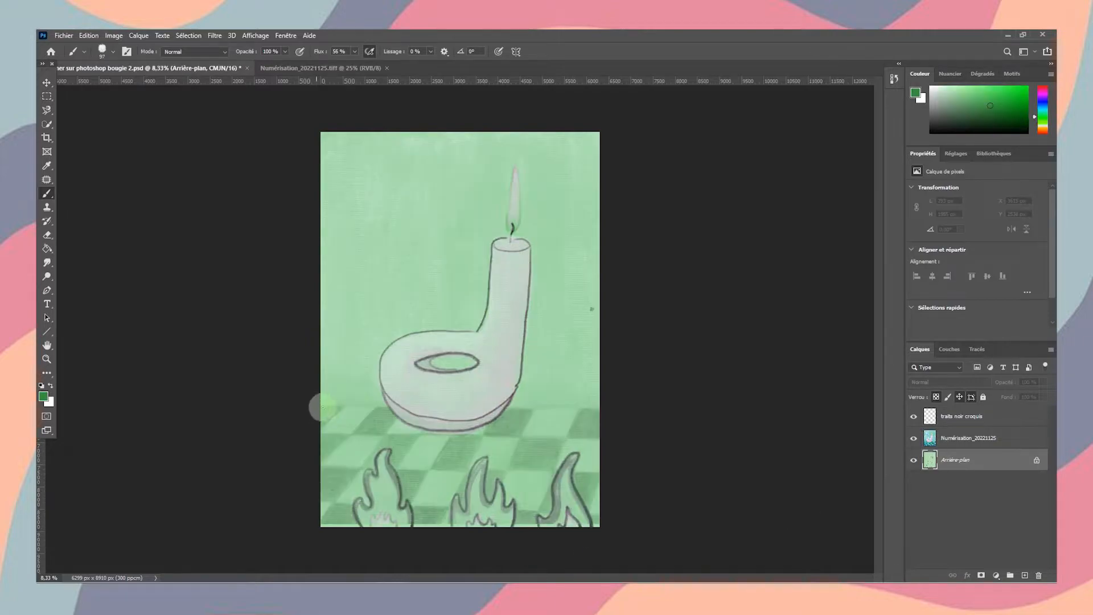
Trace the floor's back edge and the slanted lines of the checkered floor in dark green
{"action": "left_click_drag", "start_coordinate": [322, 407], "coordinate": [384, 408]}
{"action": "left_click_drag", "start_coordinate": [508, 407], "coordinate": [600, 409]}
{"action": "left_click_drag", "start_coordinate": [341, 410], "coordinate": [322, 426]}
{"action": "mouse_move", "coordinate": [371, 412]}
{"action": "left_mouse_down"}
{"action": "mouse_move", "coordinate": [387, 435]}
{"action": "mouse_move", "coordinate": [396, 420]}
{"action": "mouse_move", "coordinate": [311, 521]}
{"action": "left_mouse_up"}
{"action": "left_click_drag", "start_coordinate": [422, 431], "coordinate": [373, 507]}
{"action": "left_click_drag", "start_coordinate": [449, 432], "coordinate": [409, 500]}
{"action": "left_click_drag", "start_coordinate": [487, 427], "coordinate": [436, 526]}
{"action": "left_click_drag", "start_coordinate": [533, 409], "coordinate": [503, 473]}
{"action": "mouse_move", "coordinate": [573, 409]}
{"action": "left_mouse_down"}
{"action": "mouse_move", "coordinate": [556, 454]}
{"action": "mouse_move", "coordinate": [592, 420]}
{"action": "mouse_move", "coordinate": [594, 516]}
{"action": "mouse_move", "coordinate": [603, 449]}
{"action": "left_mouse_up"}
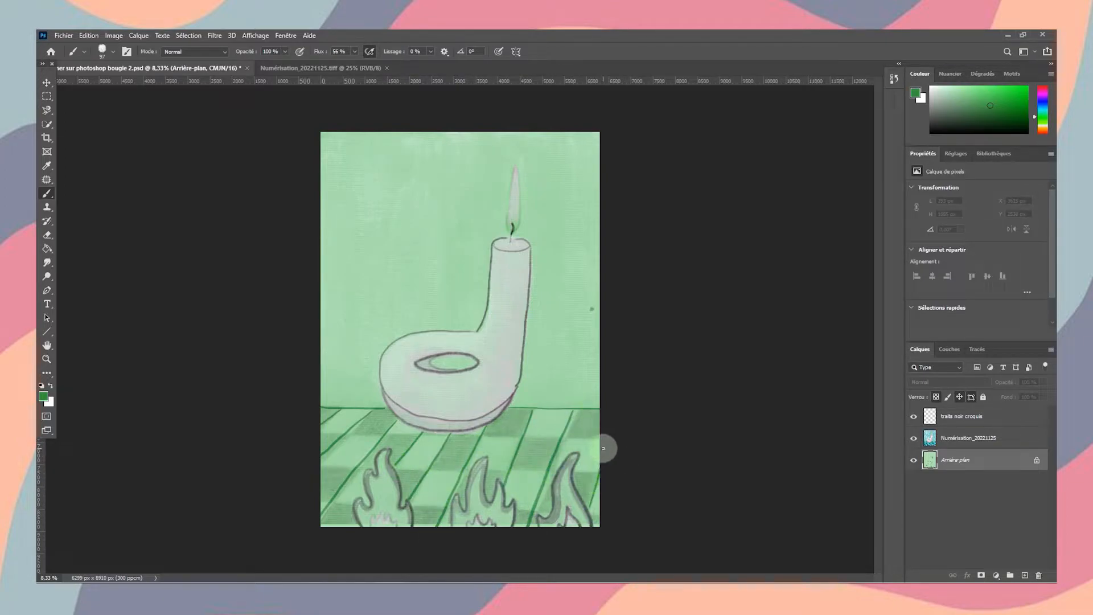
Hide the "Numérisation_20221125" scan layer to check the traced sketch on the plain background
{"action": "left_click", "coordinate": [914, 438]}
{"action": "left_click", "coordinate": [914, 438]}
{"action": "left_click", "coordinate": [914, 438]}
Draw straight horizontal lines across the floor with the Line tool, using a solid 12 px stroke
{"action": "key", "text": "u"}
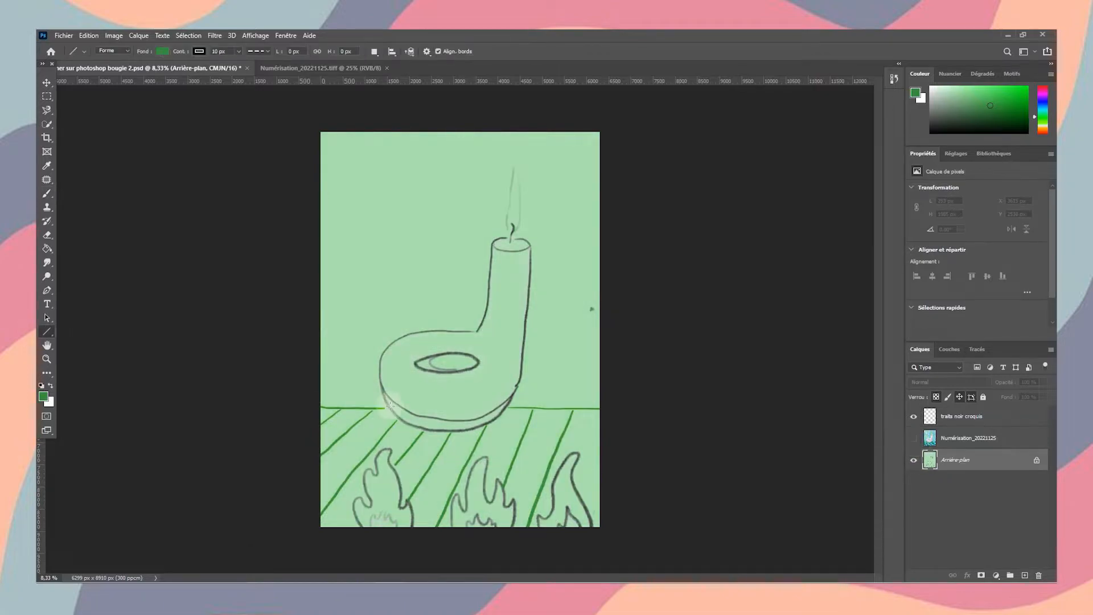
{"action": "left_click", "coordinate": [46, 332]}
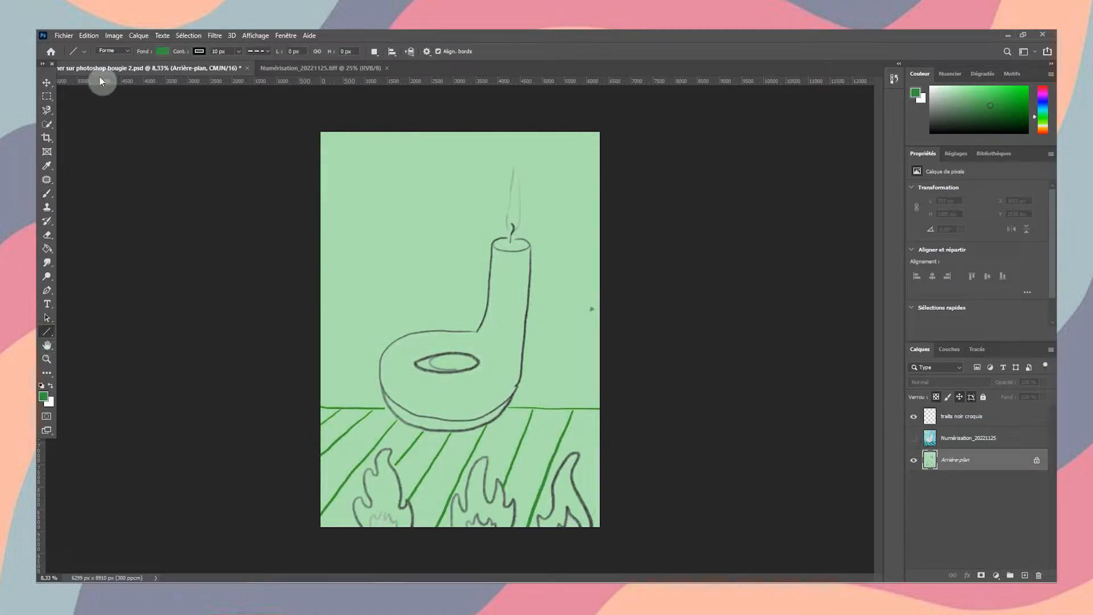
{"action": "left_click", "coordinate": [256, 51]}
{"action": "left_click", "coordinate": [251, 95]}
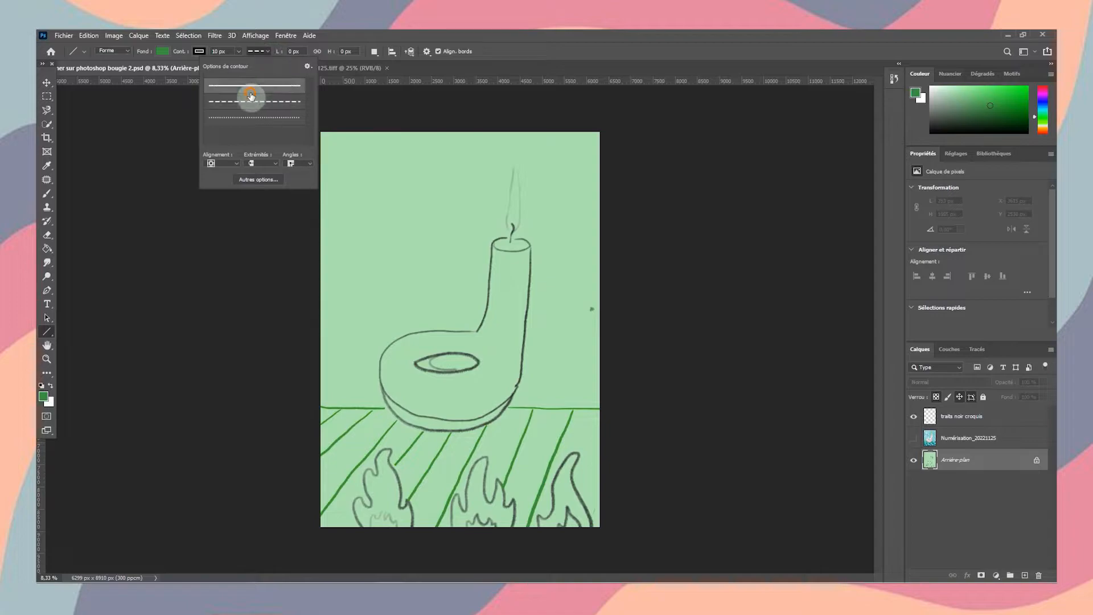
{"action": "left_click", "coordinate": [186, 89]}
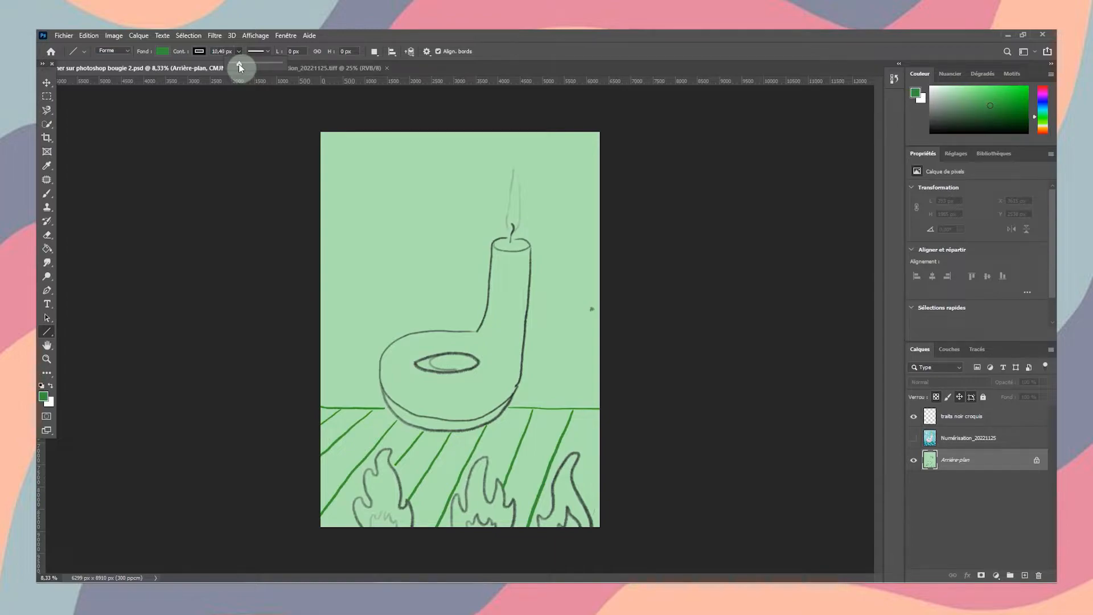
{"action": "left_click", "coordinate": [226, 52]}
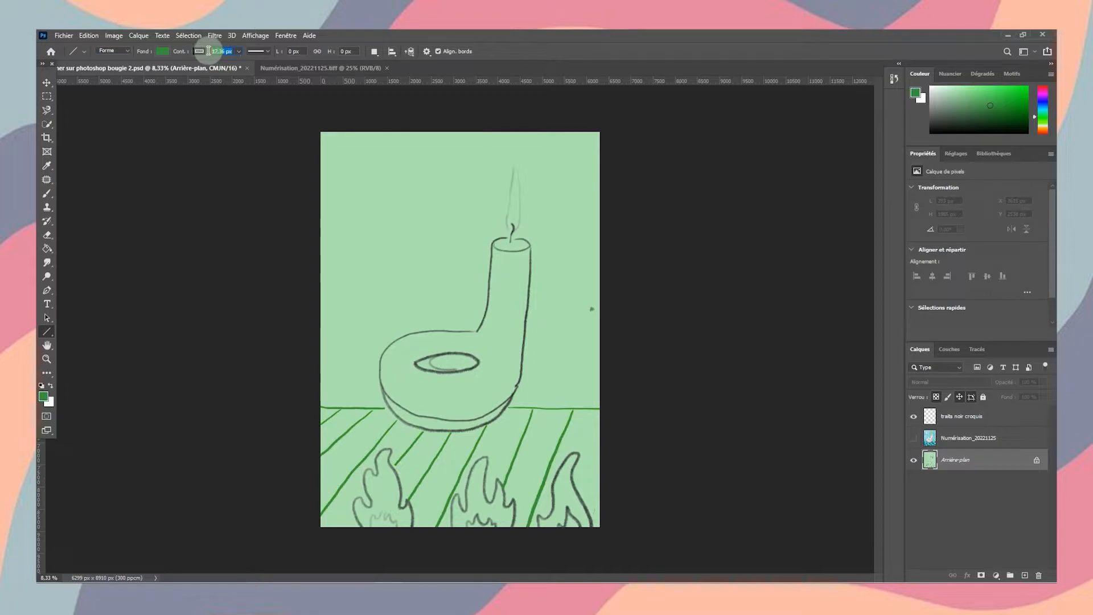
{"action": "type", "text": "12"}
{"action": "key", "text": "Return"}
{"action": "left_click_drag", "start_coordinate": [313, 439], "coordinate": [608, 440]}
{"action": "left_click_drag", "start_coordinate": [316, 483], "coordinate": [496, 483]}
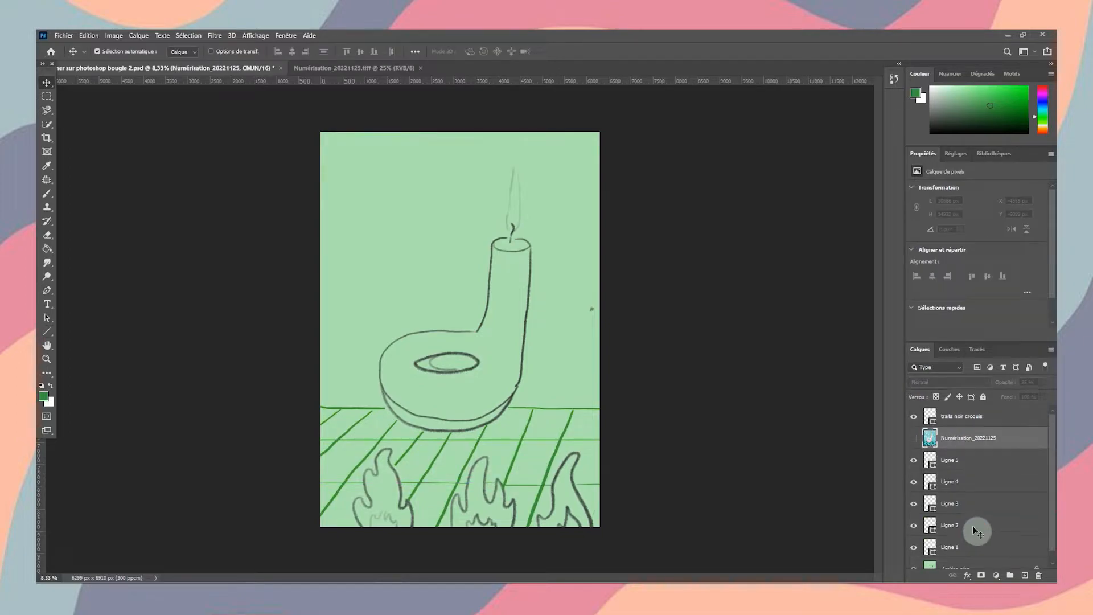
Create a new layer named "remplissage couleur peinture" above the hidden scan layer
{"action": "left_click", "coordinate": [140, 35]}
{"action": "mouse_move", "coordinate": [152, 53]}
{"action": "left_click", "coordinate": [288, 47]}
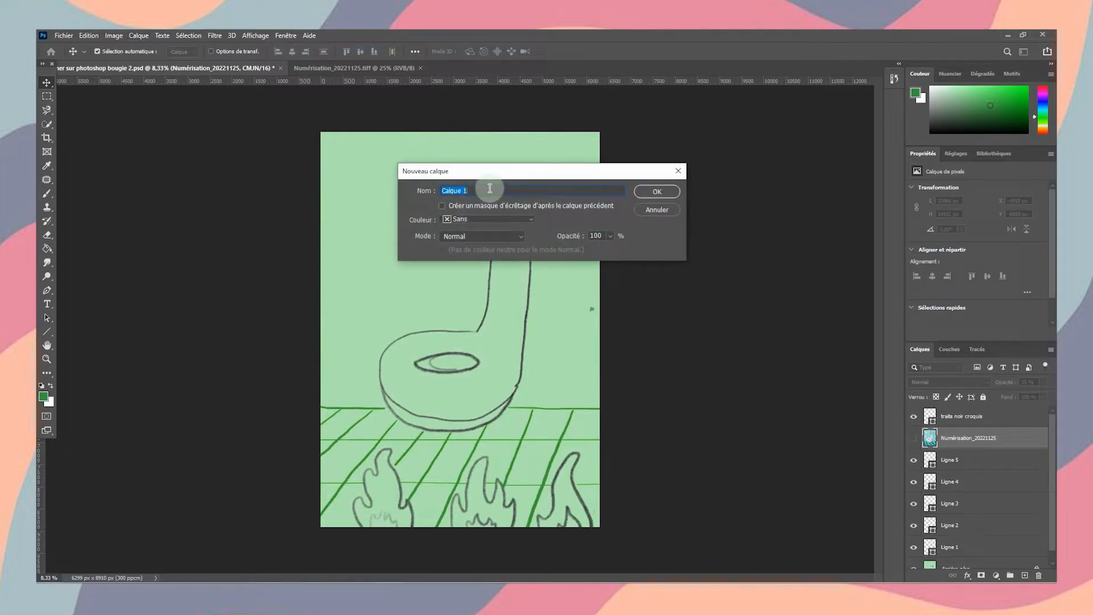
{"action": "type", "text": "remplissage couleur peinture"}
{"action": "left_click", "coordinate": [661, 192]}
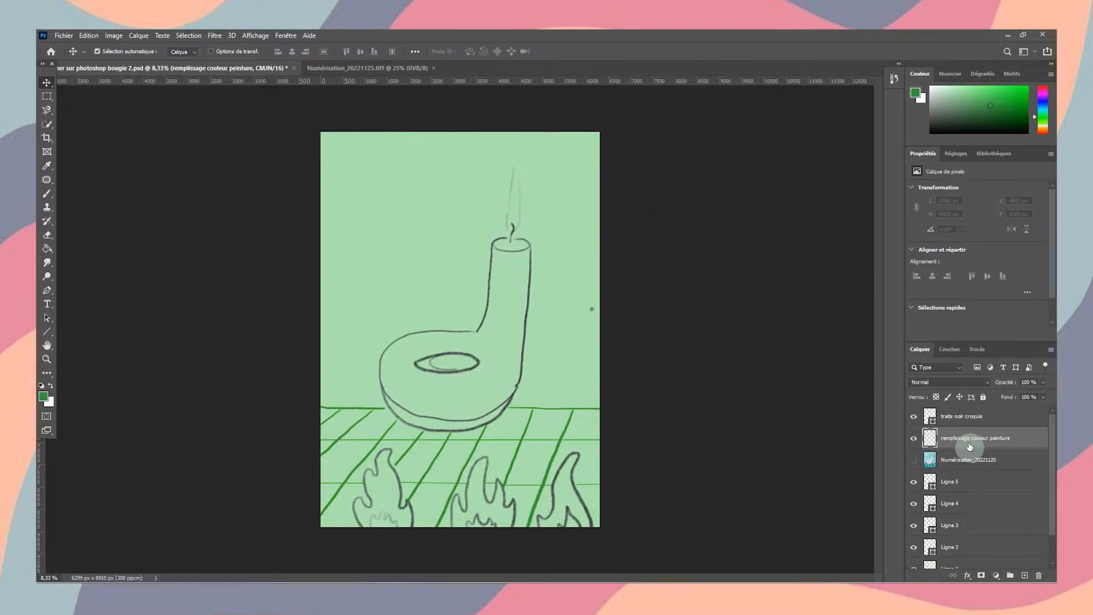
Browse the wet brushes and choose the "Les véritables huiles de Kyle – 01" preset
{"action": "left_click", "coordinate": [48, 194]}
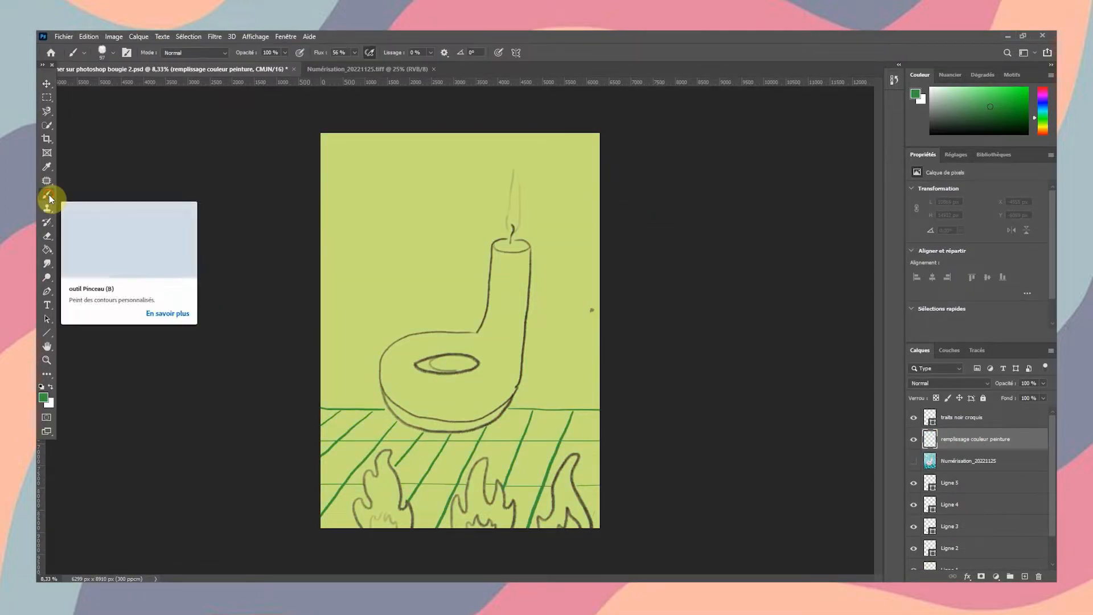
{"action": "left_click", "coordinate": [114, 51]}
{"action": "scroll", "coordinate": [147, 217], "scroll_direction": "up", "scroll_amount": 3}
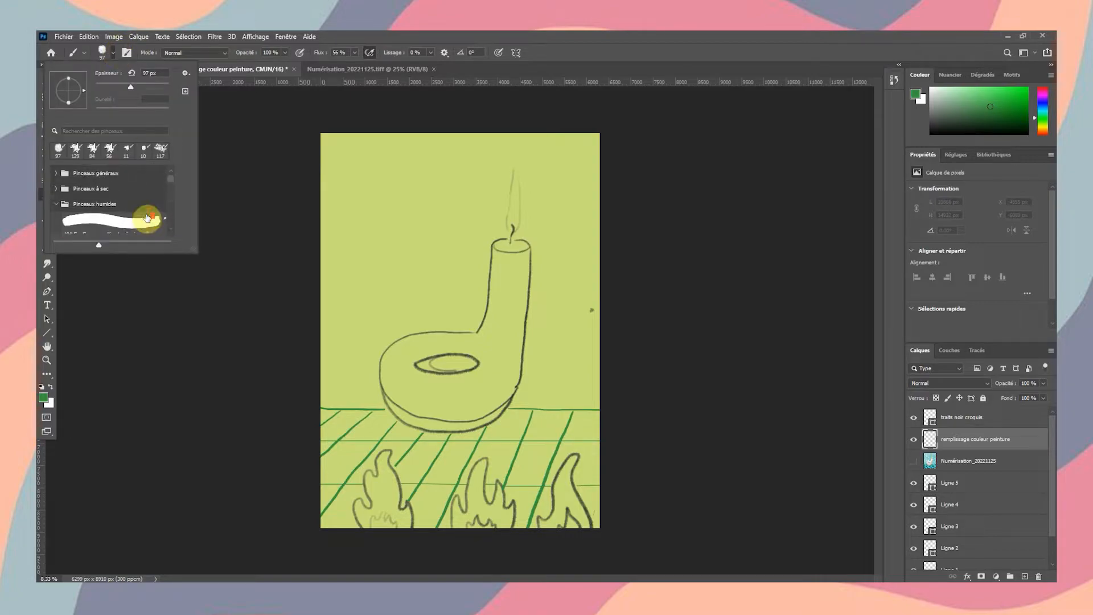
{"action": "left_click", "coordinate": [55, 204]}
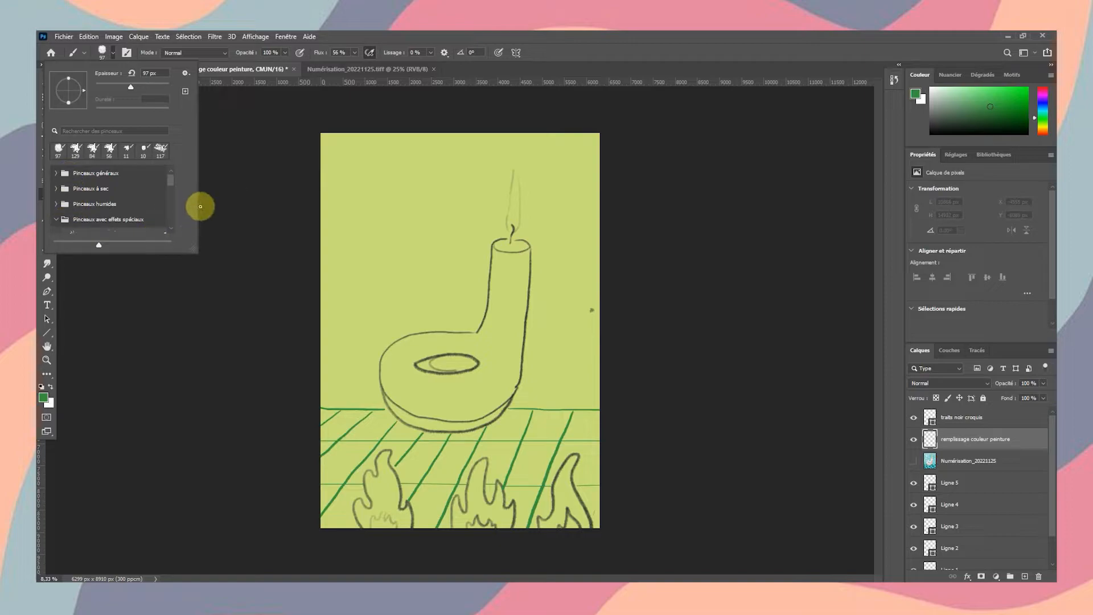
{"action": "left_click", "coordinate": [56, 204]}
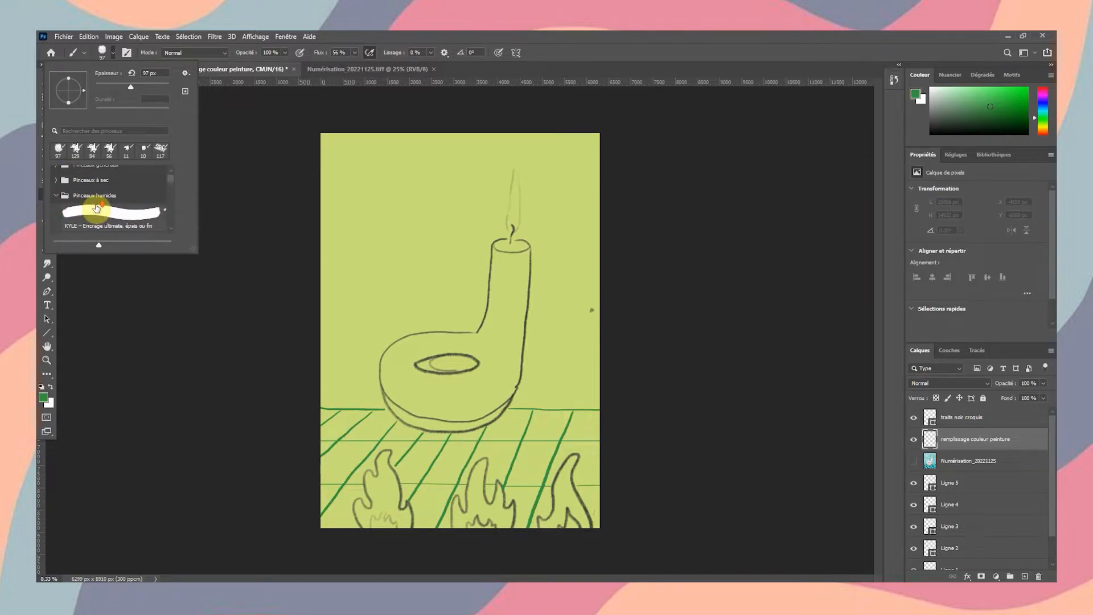
{"action": "scroll", "coordinate": [97, 208], "scroll_direction": "down", "scroll_amount": 4}
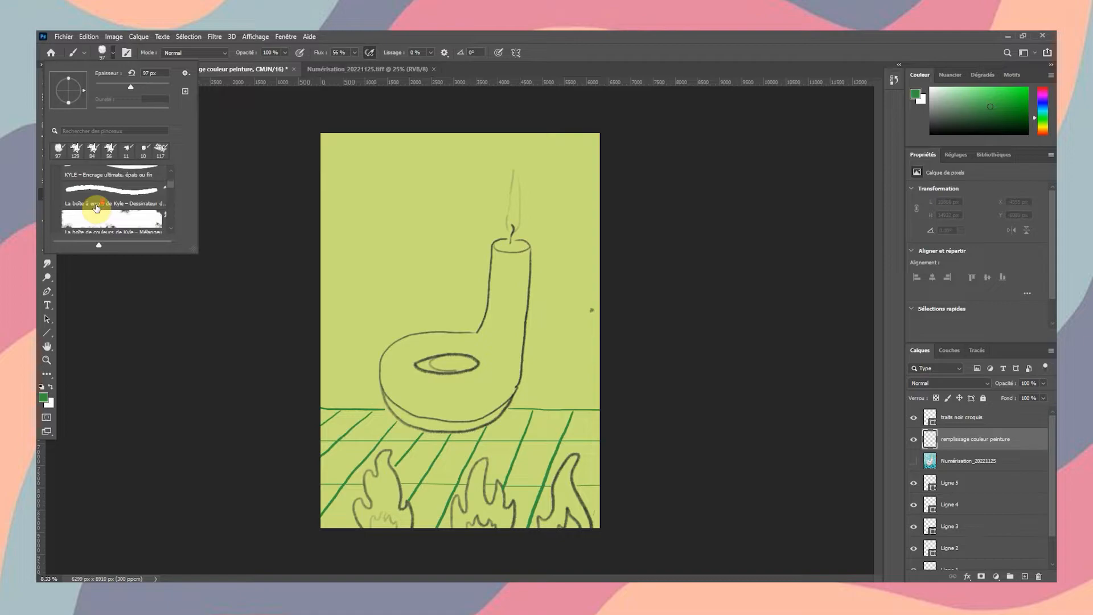
{"action": "scroll", "coordinate": [97, 208], "scroll_direction": "down", "scroll_amount": 1}
{"action": "scroll", "coordinate": [97, 208], "scroll_direction": "down", "scroll_amount": 4}
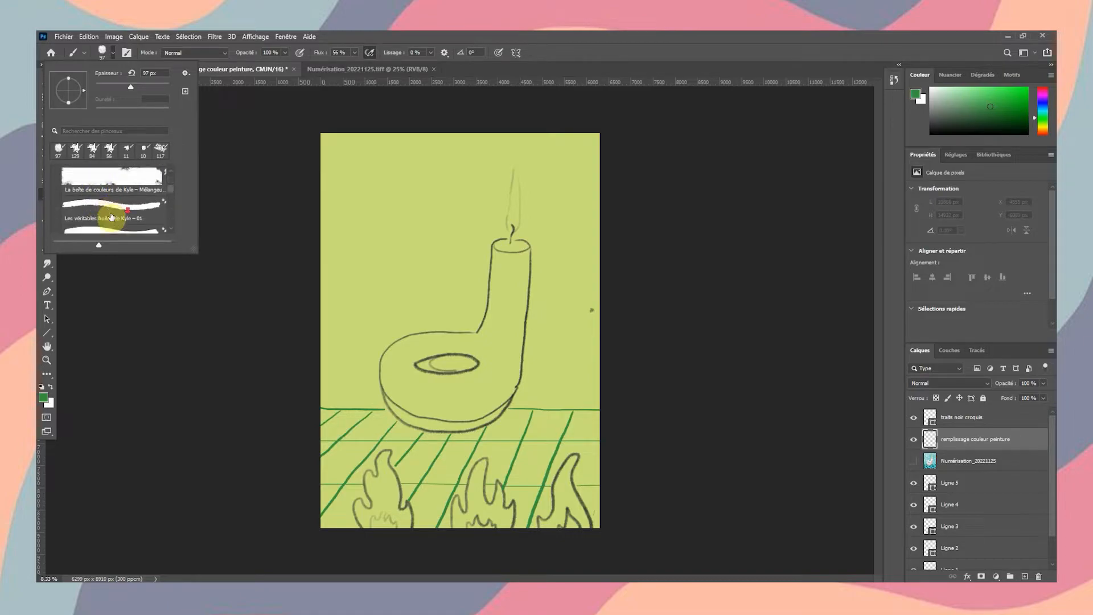
{"action": "left_click", "coordinate": [123, 178]}
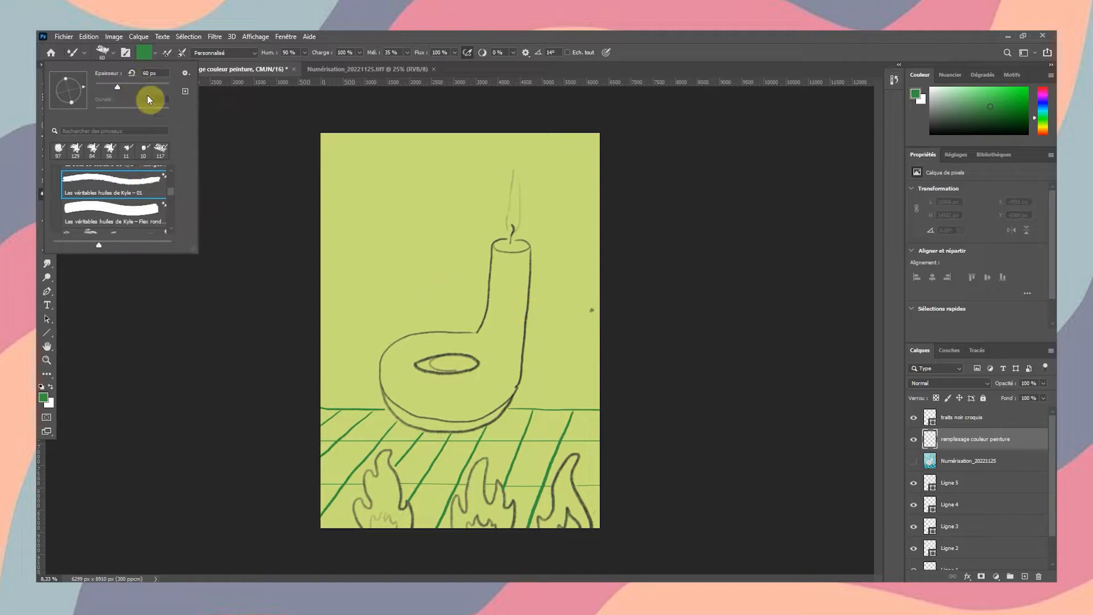
Set the foreground colour to light pink (#ff98d2) and enlarge the oil brush to 454 px
{"action": "left_click", "coordinate": [44, 397]}
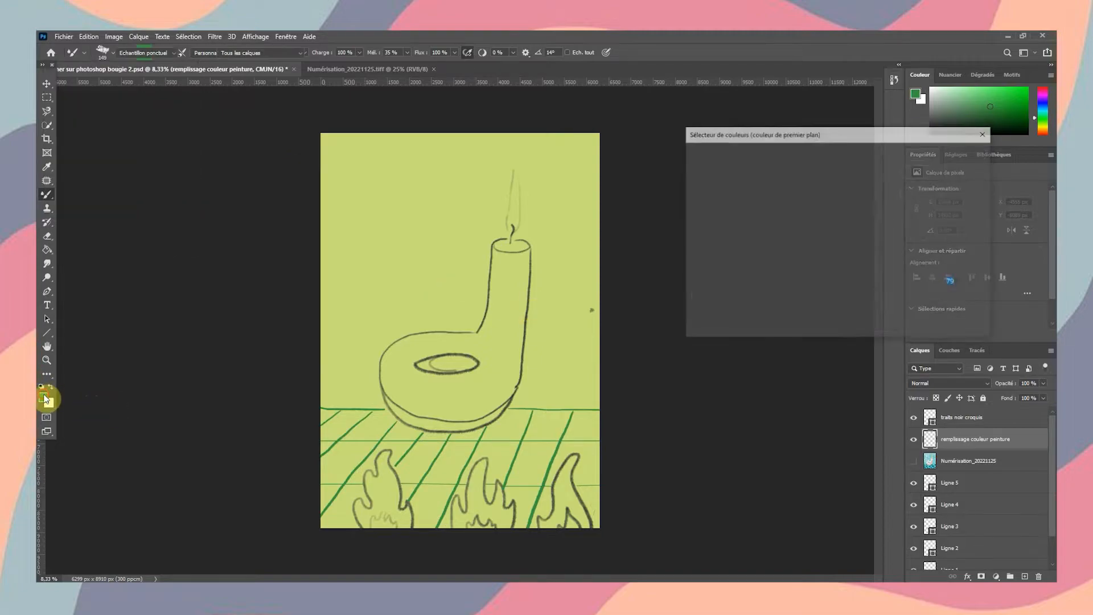
{"action": "left_click_drag", "start_coordinate": [845, 244], "coordinate": [848, 170]}
{"action": "left_click_drag", "start_coordinate": [772, 214], "coordinate": [772, 158]}
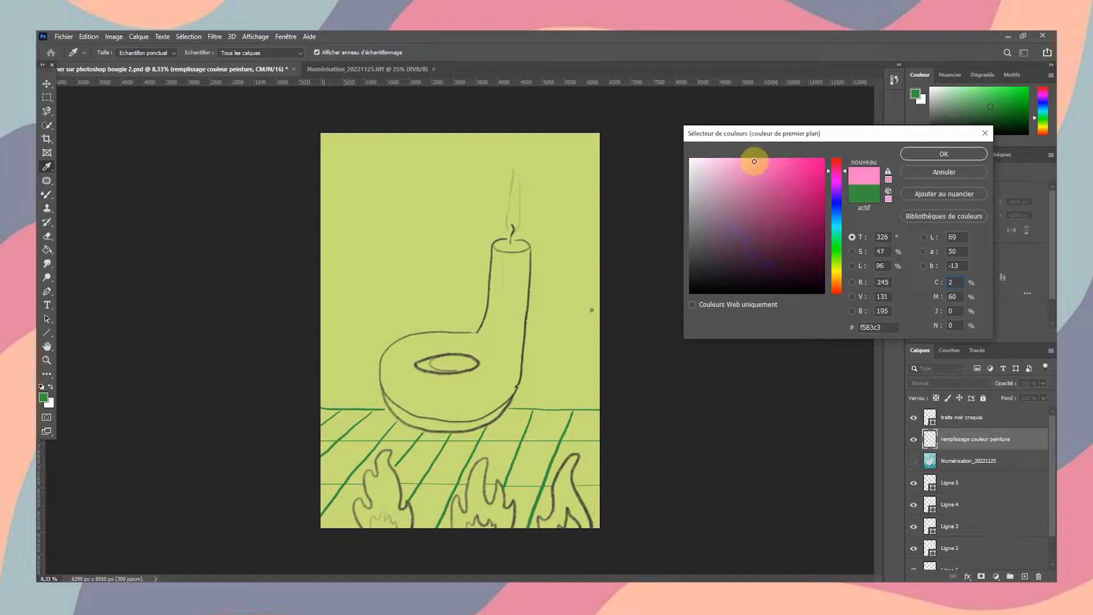
{"action": "left_click_drag", "start_coordinate": [755, 161], "coordinate": [737, 159]}
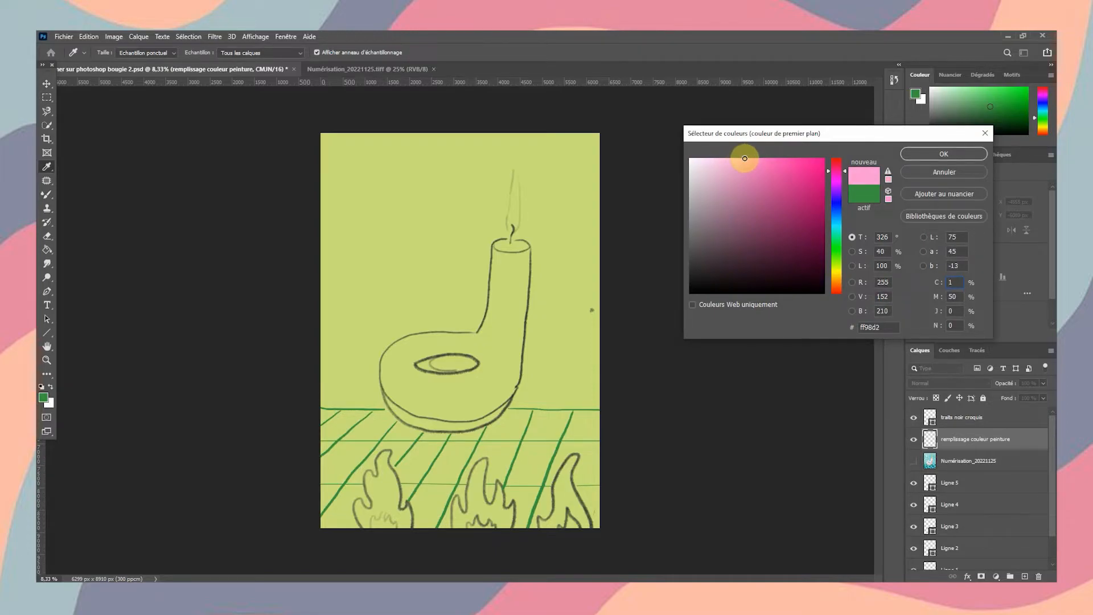
{"action": "left_click", "coordinate": [968, 153]}
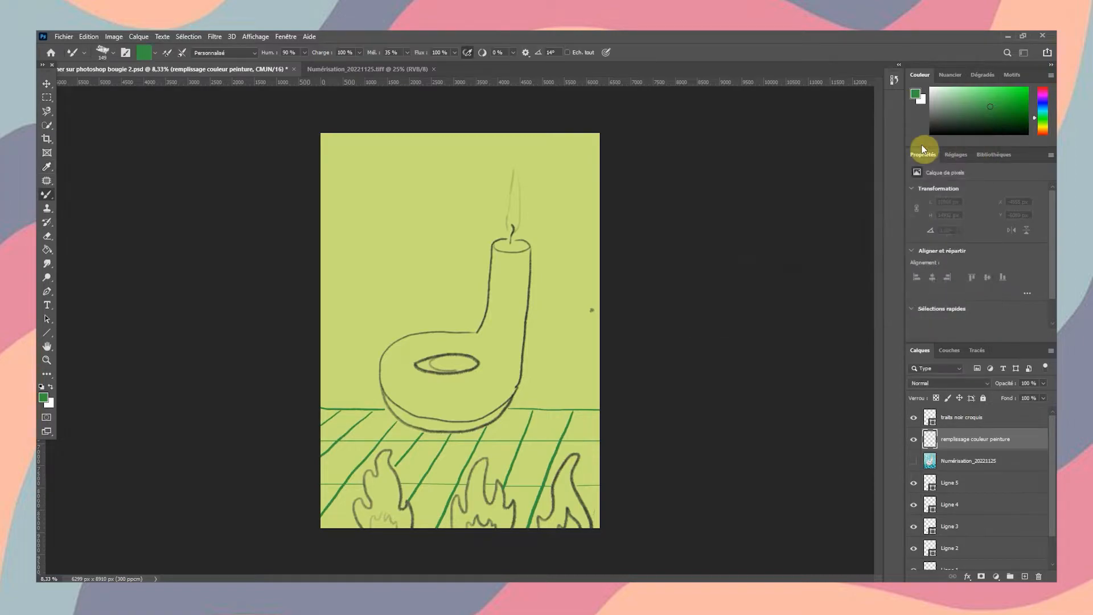
{"action": "left_click", "coordinate": [108, 54]}
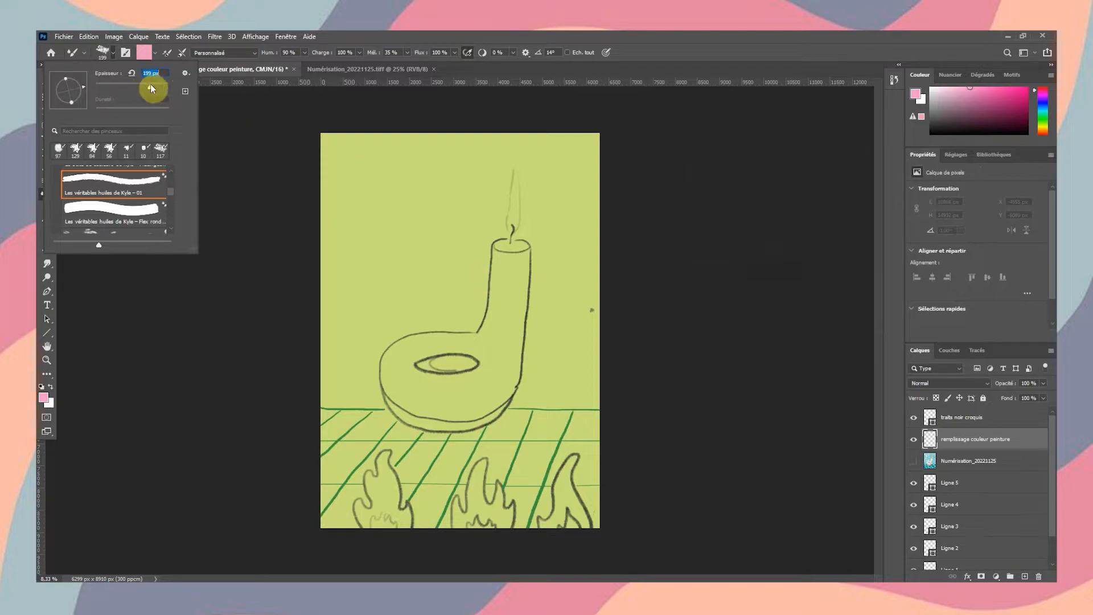
{"action": "left_click", "coordinate": [510, 262]}
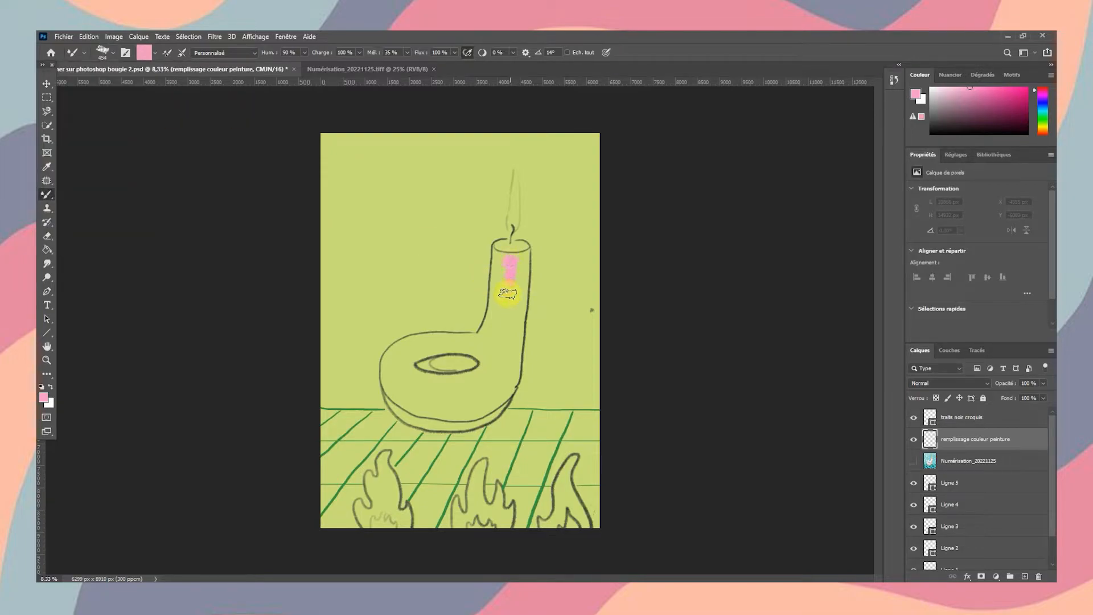
{"action": "left_click", "coordinate": [90, 36]}
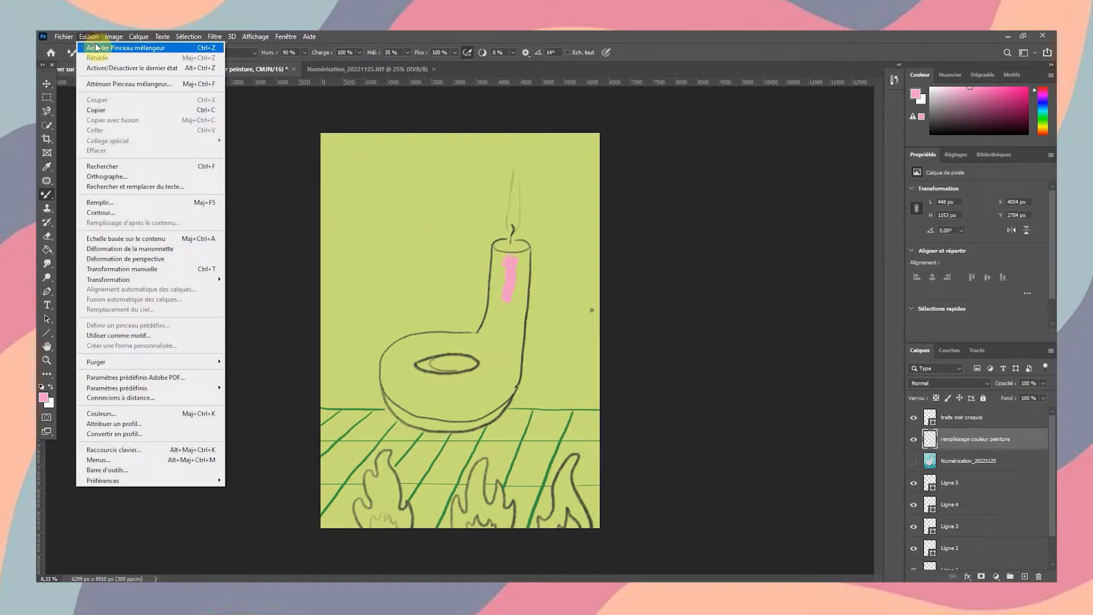
{"action": "left_click", "coordinate": [119, 67]}
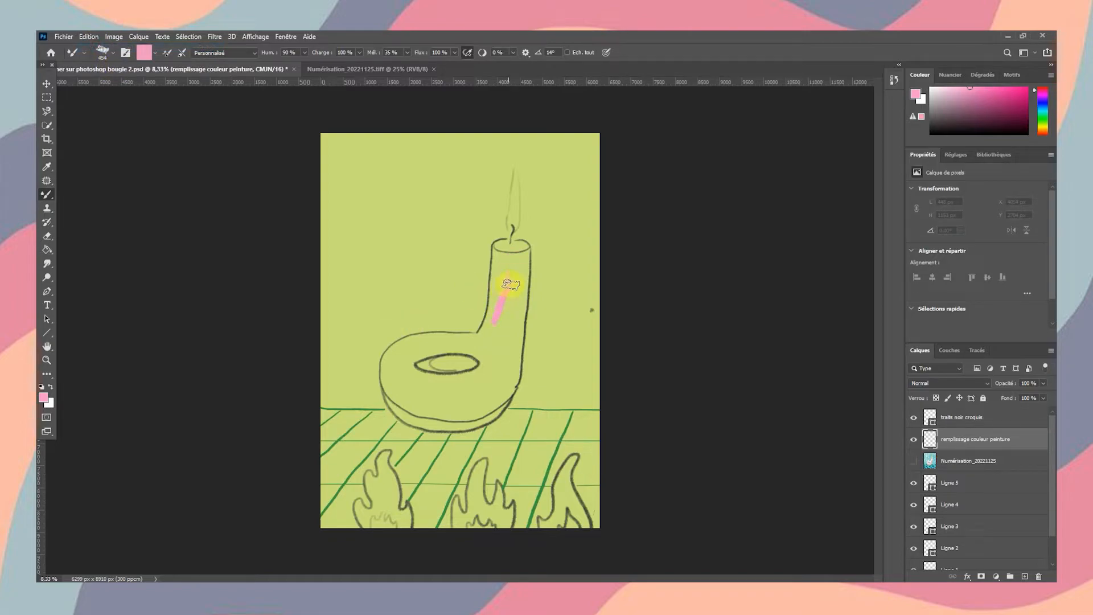
Paint the candle's column and ring light pink up to the outlines, leaving the hole and the underside unpainted
{"action": "left_click_drag", "start_coordinate": [511, 284], "coordinate": [502, 283]}
{"action": "mouse_move", "coordinate": [487, 326]}
{"action": "left_mouse_down"}
{"action": "mouse_move", "coordinate": [495, 258]}
{"action": "mouse_move", "coordinate": [518, 257]}
{"action": "mouse_move", "coordinate": [395, 384]}
{"action": "mouse_move", "coordinate": [402, 349]}
{"action": "mouse_move", "coordinate": [399, 390]}
{"action": "mouse_move", "coordinate": [422, 407]}
{"action": "mouse_move", "coordinate": [515, 363]}
{"action": "left_mouse_up"}
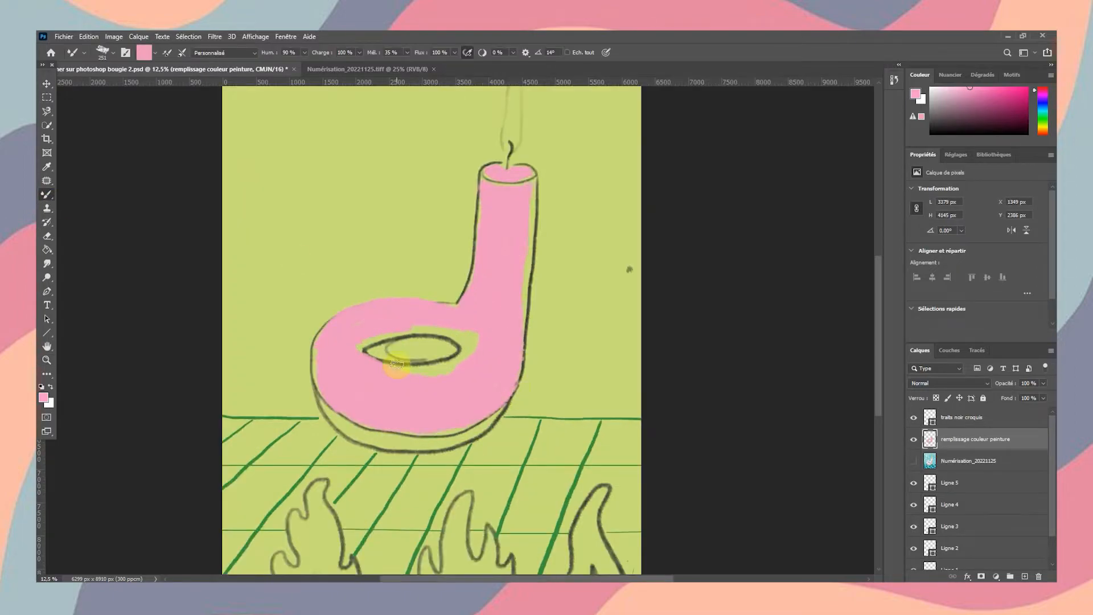
{"action": "mouse_move", "coordinate": [398, 363]}
{"action": "left_mouse_down"}
{"action": "mouse_move", "coordinate": [456, 339]}
{"action": "mouse_move", "coordinate": [411, 328]}
{"action": "mouse_move", "coordinate": [469, 345]}
{"action": "mouse_move", "coordinate": [408, 373]}
{"action": "mouse_move", "coordinate": [468, 344]}
{"action": "left_mouse_up"}
{"action": "left_click_drag", "start_coordinate": [525, 254], "coordinate": [524, 302]}
{"action": "left_click_drag", "start_coordinate": [319, 356], "coordinate": [316, 385]}
{"action": "left_click_drag", "start_coordinate": [484, 194], "coordinate": [459, 297]}
Switch to a darker pink and paint the inner wall of the ring's hole and the candle's underside
{"action": "left_click", "coordinate": [144, 53]}
{"action": "left_click", "coordinate": [943, 154]}
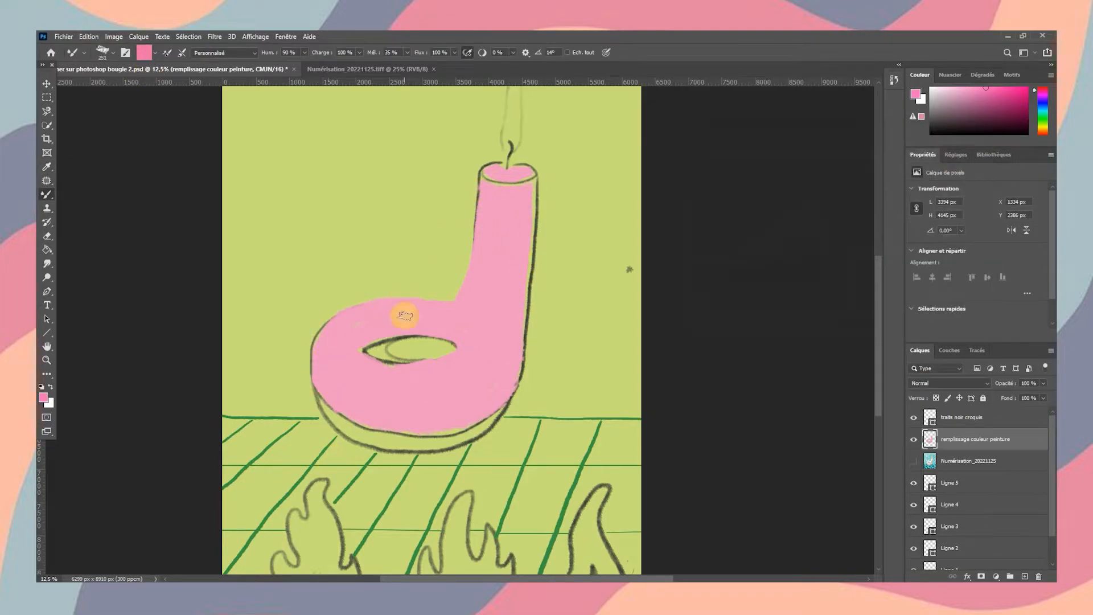
{"action": "mouse_move", "coordinate": [378, 349]}
{"action": "left_mouse_down"}
{"action": "mouse_move", "coordinate": [401, 362]}
{"action": "mouse_move", "coordinate": [376, 346]}
{"action": "mouse_move", "coordinate": [450, 345]}
{"action": "mouse_move", "coordinate": [412, 336]}
{"action": "mouse_move", "coordinate": [367, 346]}
{"action": "mouse_move", "coordinate": [387, 353]}
{"action": "left_mouse_up"}
{"action": "mouse_move", "coordinate": [348, 428]}
{"action": "left_mouse_down"}
{"action": "mouse_move", "coordinate": [317, 399]}
{"action": "mouse_move", "coordinate": [363, 442]}
{"action": "mouse_move", "coordinate": [385, 446]}
{"action": "mouse_move", "coordinate": [376, 434]}
{"action": "mouse_move", "coordinate": [488, 418]}
{"action": "mouse_move", "coordinate": [457, 441]}
{"action": "mouse_move", "coordinate": [512, 390]}
{"action": "left_mouse_up"}
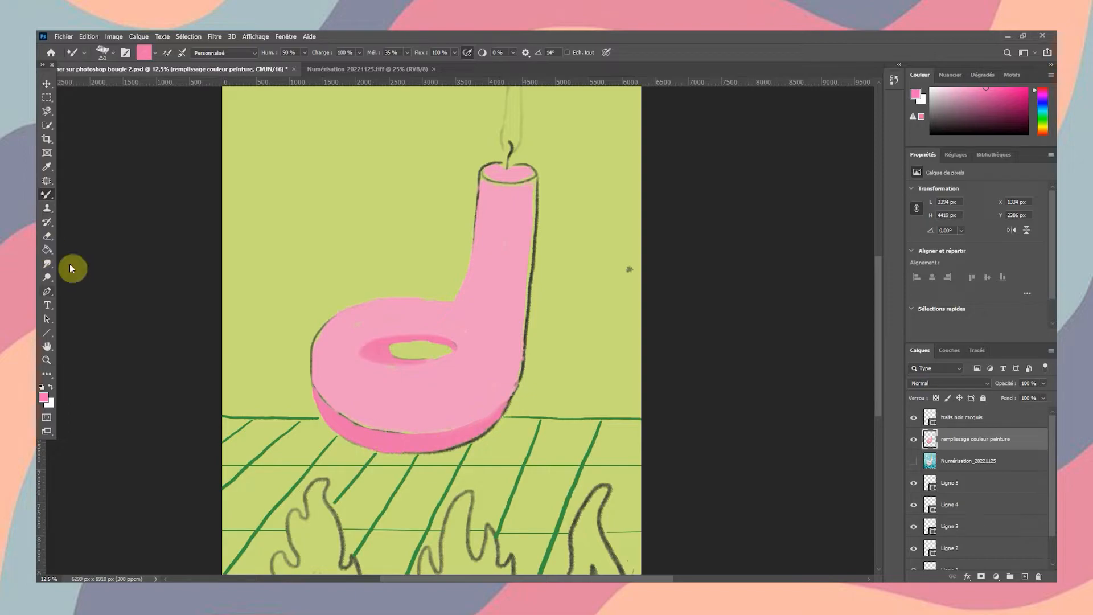
Sample the green of the floor lines and paint the first alternate floor tiles along the painting's left edge
{"action": "left_click", "coordinate": [48, 169]}
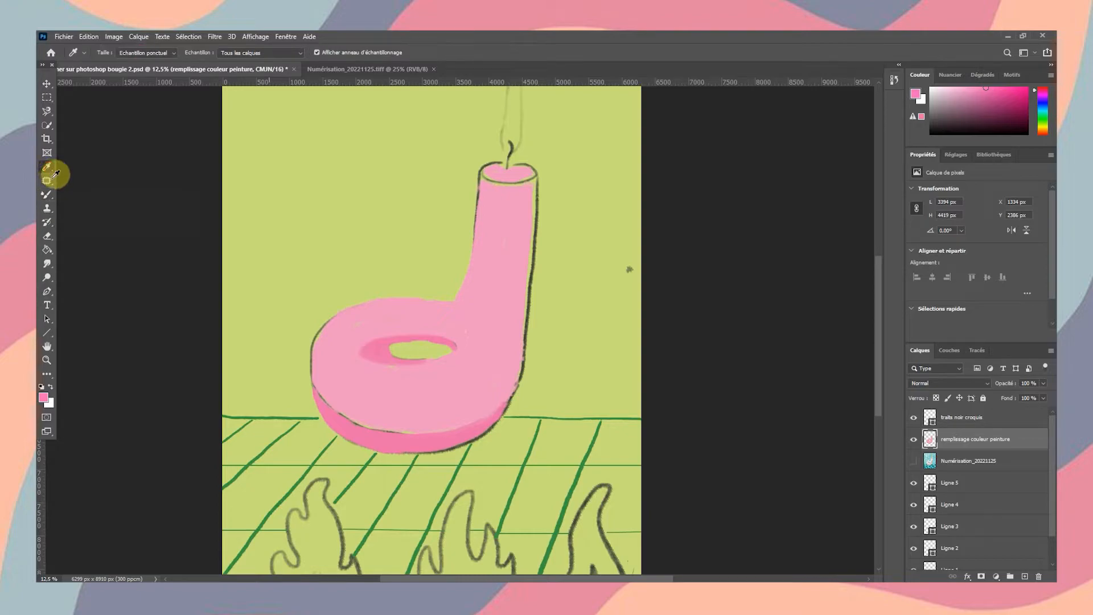
{"action": "left_click", "coordinate": [281, 437]}
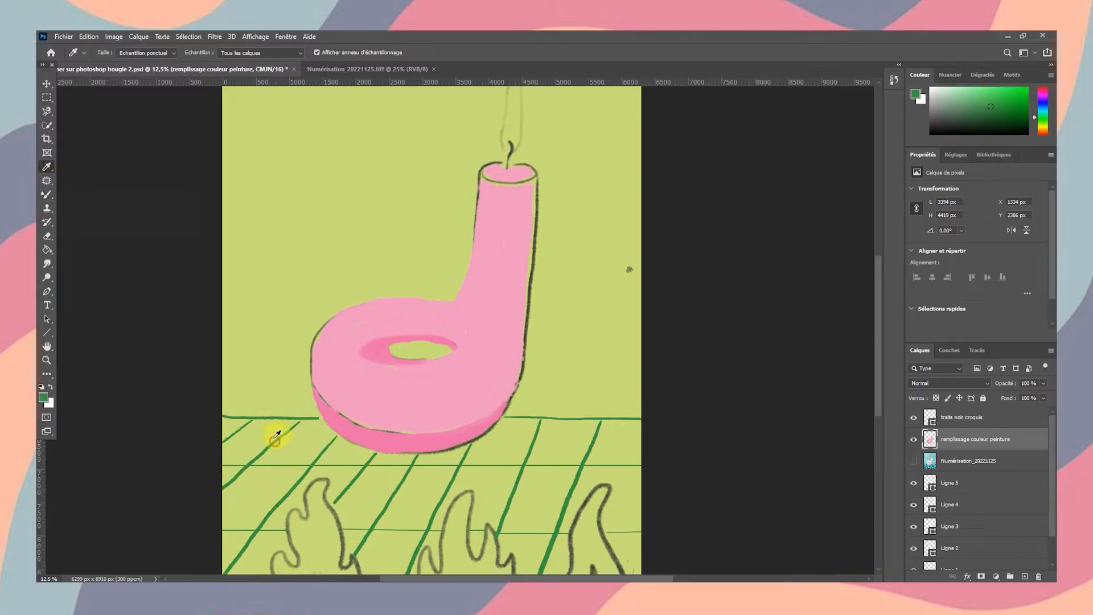
{"action": "left_click", "coordinate": [48, 194]}
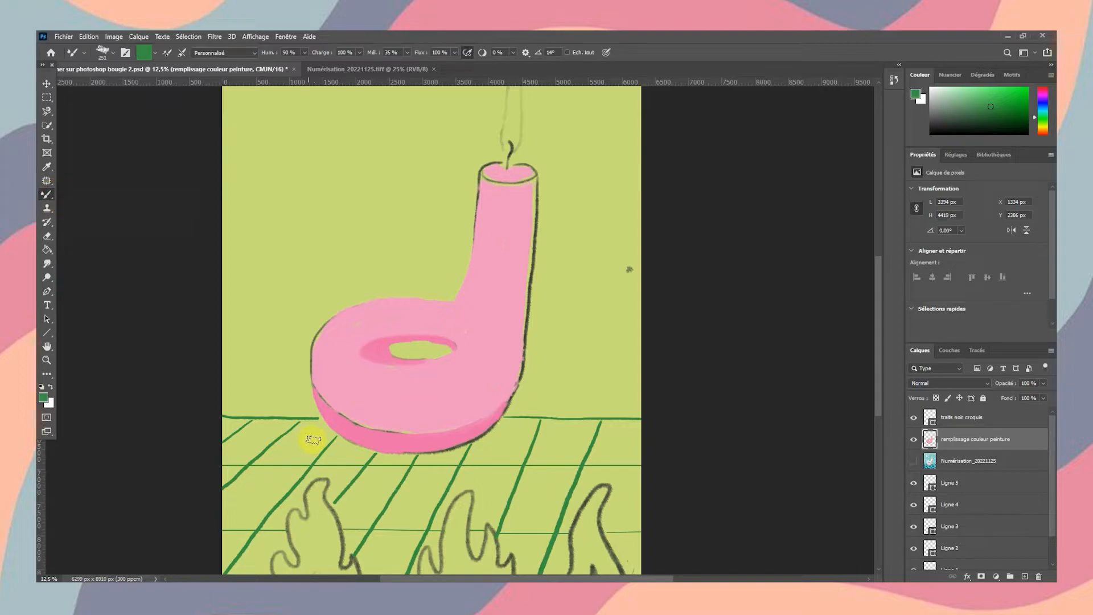
{"action": "mouse_move", "coordinate": [313, 440]}
{"action": "left_mouse_down"}
{"action": "mouse_move", "coordinate": [223, 415]}
{"action": "mouse_move", "coordinate": [234, 419]}
{"action": "mouse_move", "coordinate": [232, 408]}
{"action": "mouse_move", "coordinate": [235, 460]}
{"action": "mouse_move", "coordinate": [276, 447]}
{"action": "mouse_move", "coordinate": [300, 417]}
{"action": "mouse_move", "coordinate": [270, 453]}
{"action": "mouse_move", "coordinate": [329, 432]}
{"action": "mouse_move", "coordinate": [323, 419]}
{"action": "mouse_move", "coordinate": [295, 424]}
{"action": "mouse_move", "coordinate": [289, 444]}
{"action": "mouse_move", "coordinate": [319, 424]}
{"action": "left_mouse_up"}
{"action": "scroll", "coordinate": [331, 393], "scroll_direction": "down", "scroll_amount": 2}
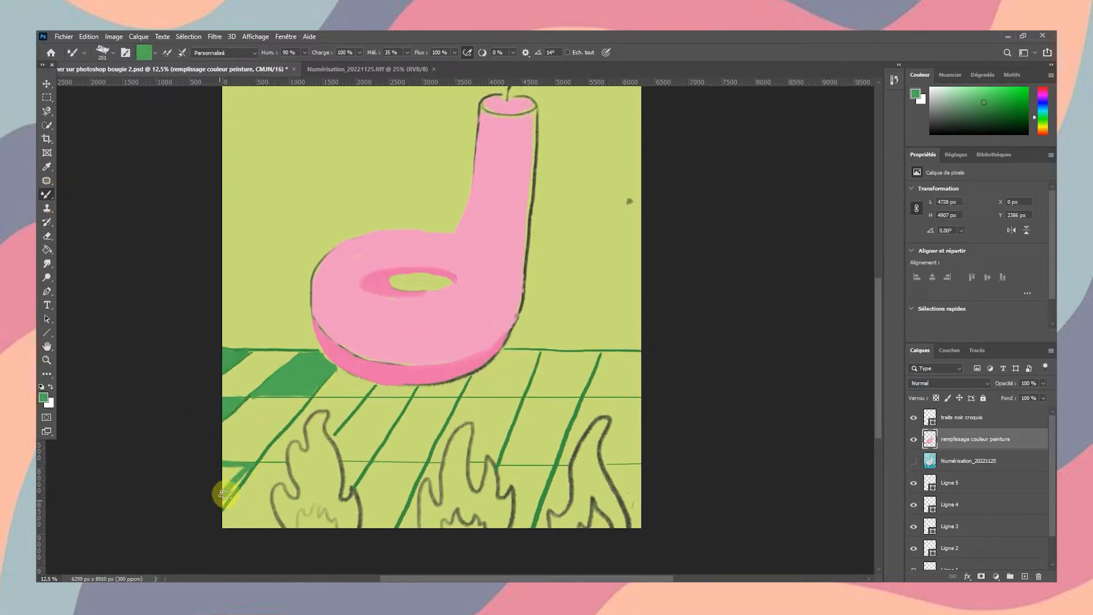
{"action": "scroll", "coordinate": [280, 353], "scroll_direction": "up", "scroll_amount": 1}
Continue the green checkerboard across the floor tiles beneath and beside the candle, keeping every other tile unpainted
{"action": "key", "text": "z"}
{"action": "left_click", "coordinate": [281, 353], "text": "alt"}
{"action": "left_click", "coordinate": [914, 439]}
{"action": "left_click", "coordinate": [914, 440]}
{"action": "double_click", "coordinate": [401, 467]}
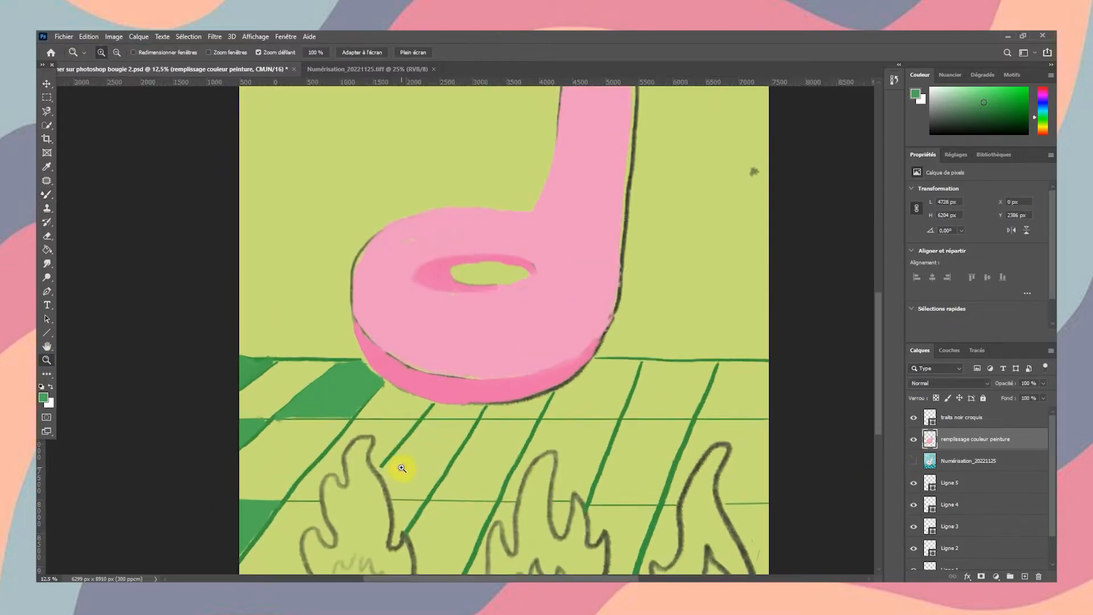
{"action": "key", "text": "b"}
{"action": "mouse_move", "coordinate": [310, 434]}
{"action": "left_mouse_down"}
{"action": "mouse_move", "coordinate": [293, 449]}
{"action": "mouse_move", "coordinate": [384, 402]}
{"action": "mouse_move", "coordinate": [349, 383]}
{"action": "mouse_move", "coordinate": [313, 447]}
{"action": "mouse_move", "coordinate": [476, 370]}
{"action": "mouse_move", "coordinate": [398, 463]}
{"action": "mouse_move", "coordinate": [452, 439]}
{"action": "mouse_move", "coordinate": [484, 446]}
{"action": "mouse_move", "coordinate": [463, 392]}
{"action": "mouse_move", "coordinate": [492, 439]}
{"action": "left_mouse_up"}
{"action": "left_click", "coordinate": [113, 53]}
{"action": "mouse_move", "coordinate": [492, 399]}
{"action": "left_mouse_down"}
{"action": "mouse_move", "coordinate": [460, 451]}
{"action": "mouse_move", "coordinate": [500, 411]}
{"action": "mouse_move", "coordinate": [525, 423]}
{"action": "mouse_move", "coordinate": [489, 437]}
{"action": "mouse_move", "coordinate": [526, 413]}
{"action": "mouse_move", "coordinate": [519, 409]}
{"action": "mouse_move", "coordinate": [506, 436]}
{"action": "mouse_move", "coordinate": [518, 468]}
{"action": "mouse_move", "coordinate": [528, 443]}
{"action": "mouse_move", "coordinate": [523, 456]}
{"action": "mouse_move", "coordinate": [536, 467]}
{"action": "mouse_move", "coordinate": [550, 450]}
{"action": "mouse_move", "coordinate": [512, 484]}
{"action": "mouse_move", "coordinate": [591, 415]}
{"action": "mouse_move", "coordinate": [575, 430]}
{"action": "mouse_move", "coordinate": [590, 411]}
{"action": "left_mouse_up"}
Paint the remaining alternate tiles green around the foreground flames and save the document
{"action": "key", "text": "z"}
{"action": "left_click", "coordinate": [542, 420], "text": "alt"}
{"action": "left_click", "coordinate": [542, 420], "text": "alt"}
{"action": "key", "text": "b"}
{"action": "left_click", "coordinate": [106, 55]}
{"action": "left_click_drag", "start_coordinate": [453, 500], "coordinate": [444, 519]}
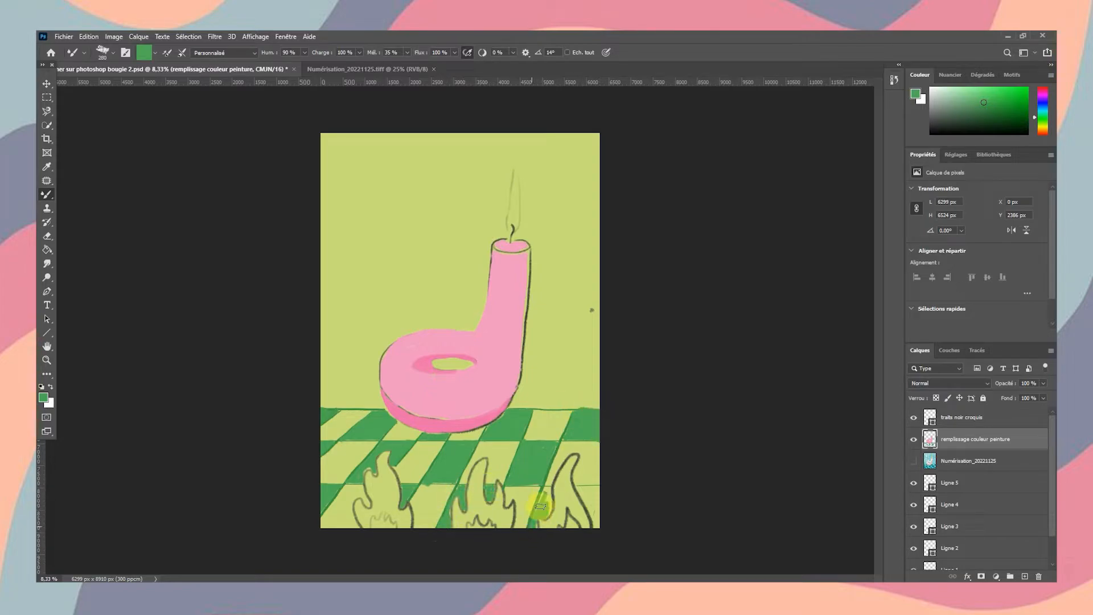
{"action": "key", "text": "ctrl+s"}
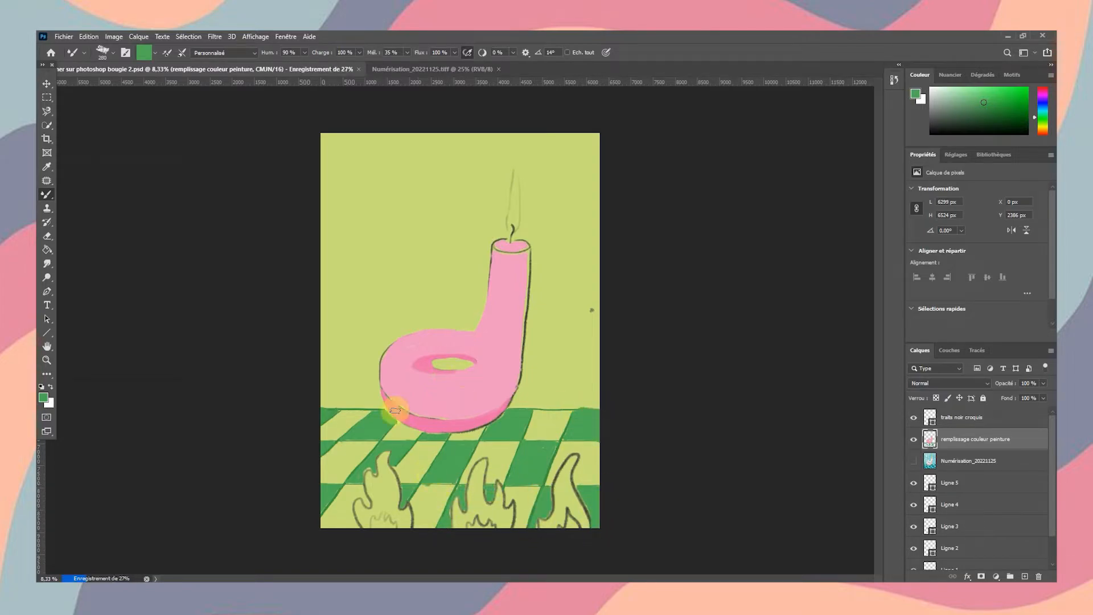
Change the foreground colour from the tile green to a bright violet-blue for the flame outlines
{"action": "left_click", "coordinate": [46, 360]}
{"action": "left_click", "coordinate": [432, 491]}
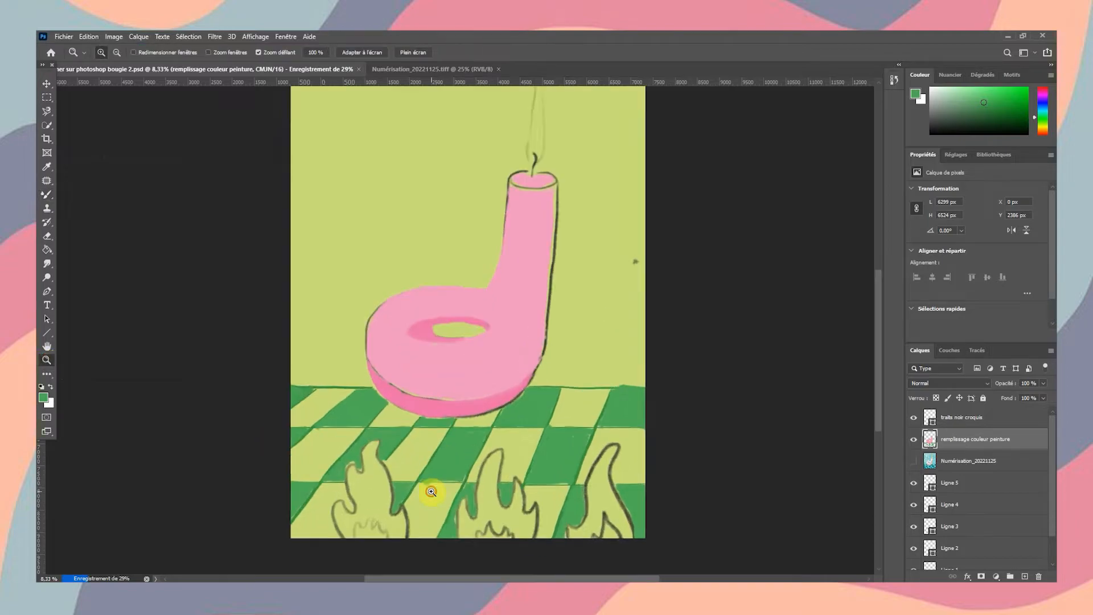
{"action": "left_click", "coordinate": [431, 491]}
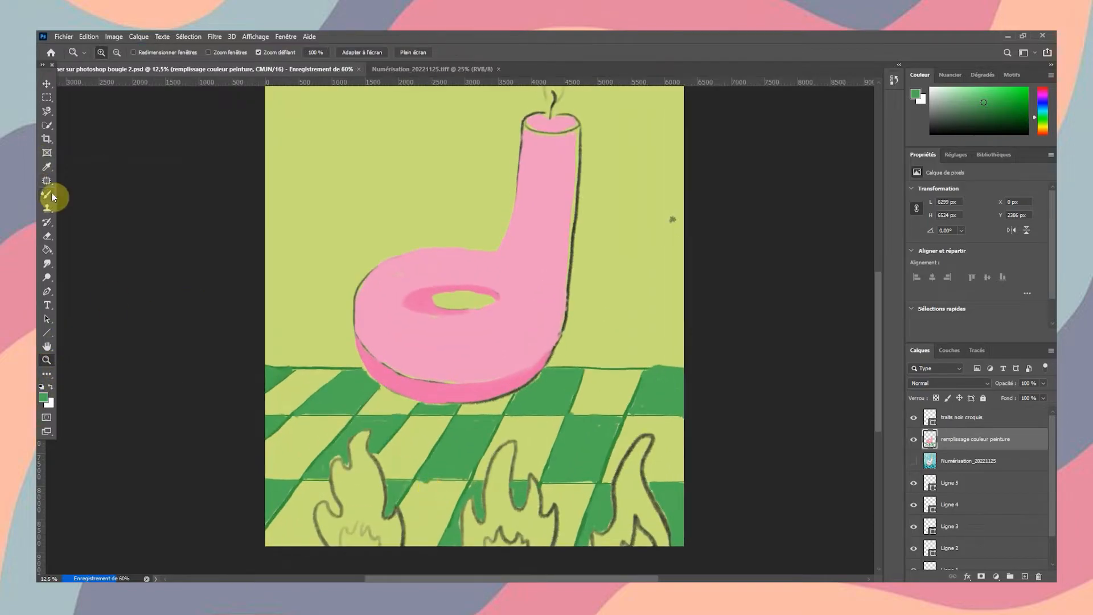
{"action": "left_click", "coordinate": [45, 168]}
{"action": "left_click", "coordinate": [48, 197]}
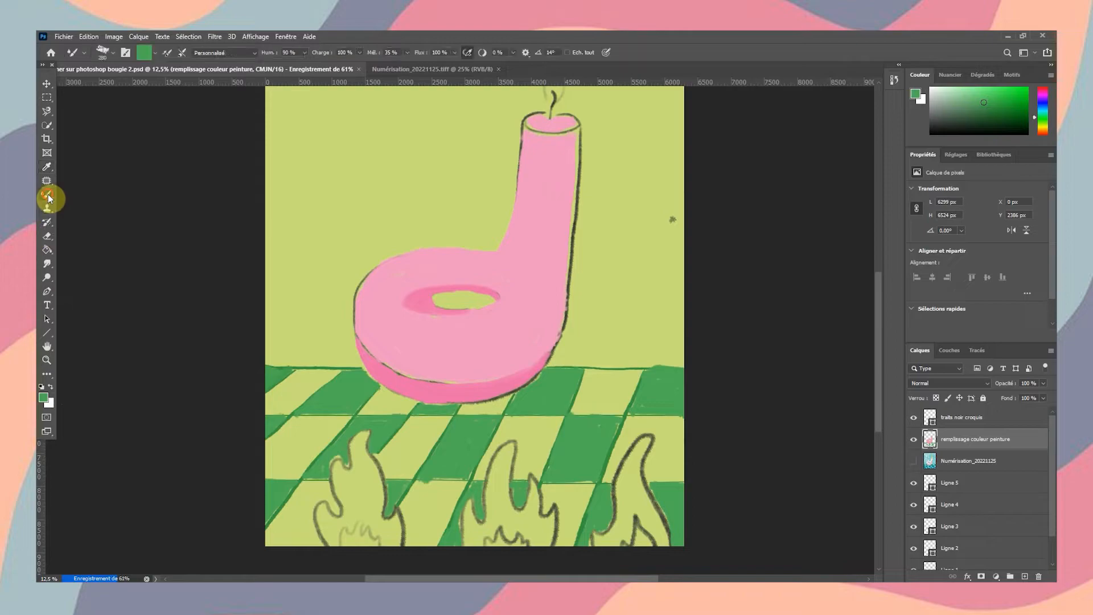
{"action": "left_click", "coordinate": [43, 398]}
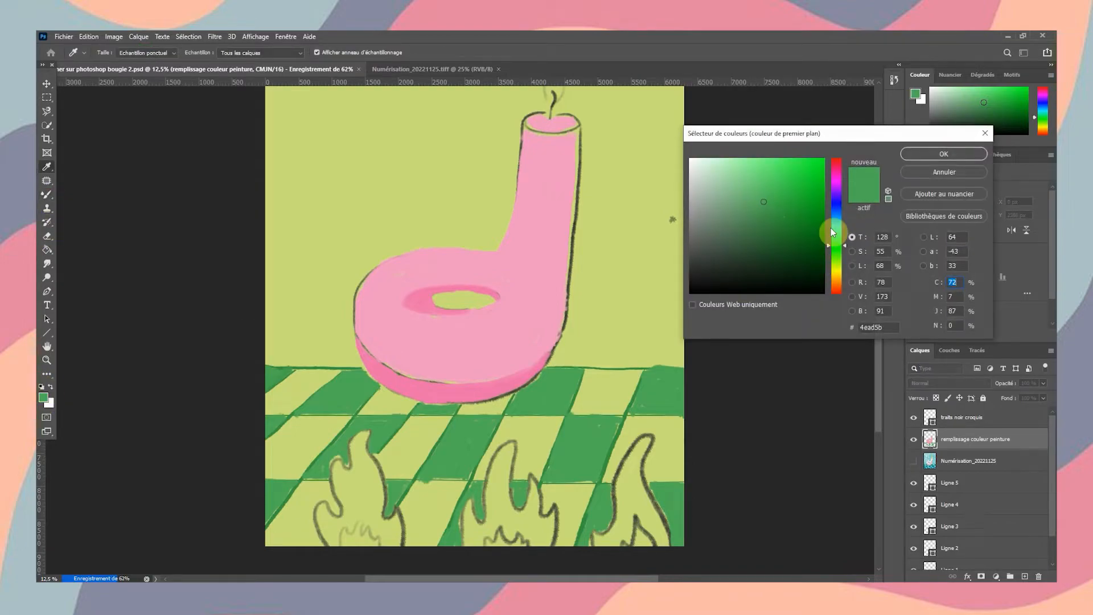
{"action": "left_click_drag", "start_coordinate": [831, 231], "coordinate": [839, 203]}
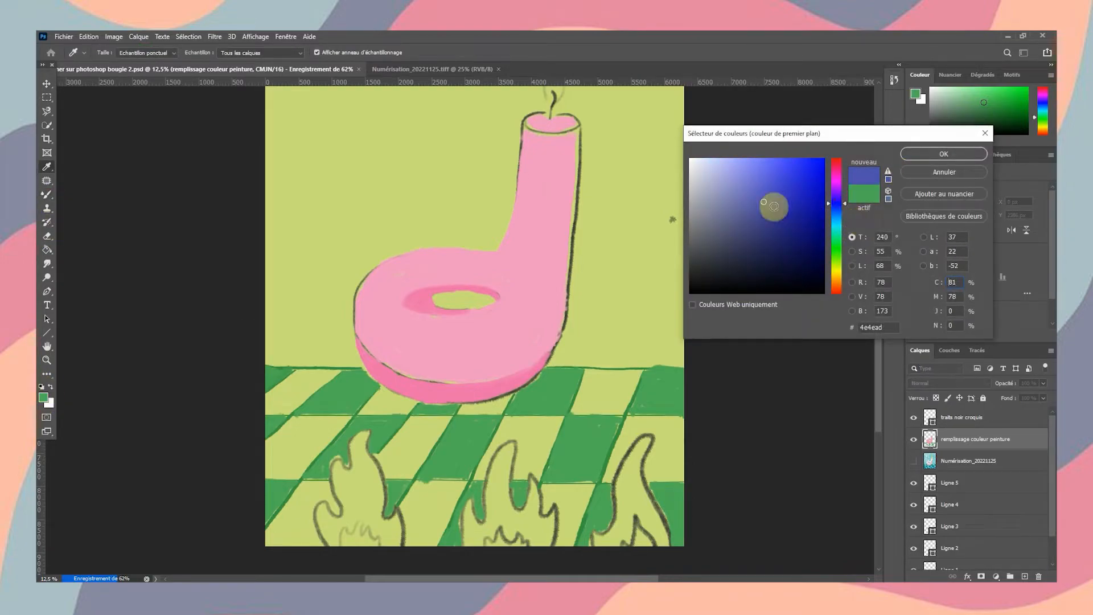
{"action": "left_click_drag", "start_coordinate": [774, 206], "coordinate": [803, 150]}
{"action": "left_click_drag", "start_coordinate": [842, 205], "coordinate": [842, 201]}
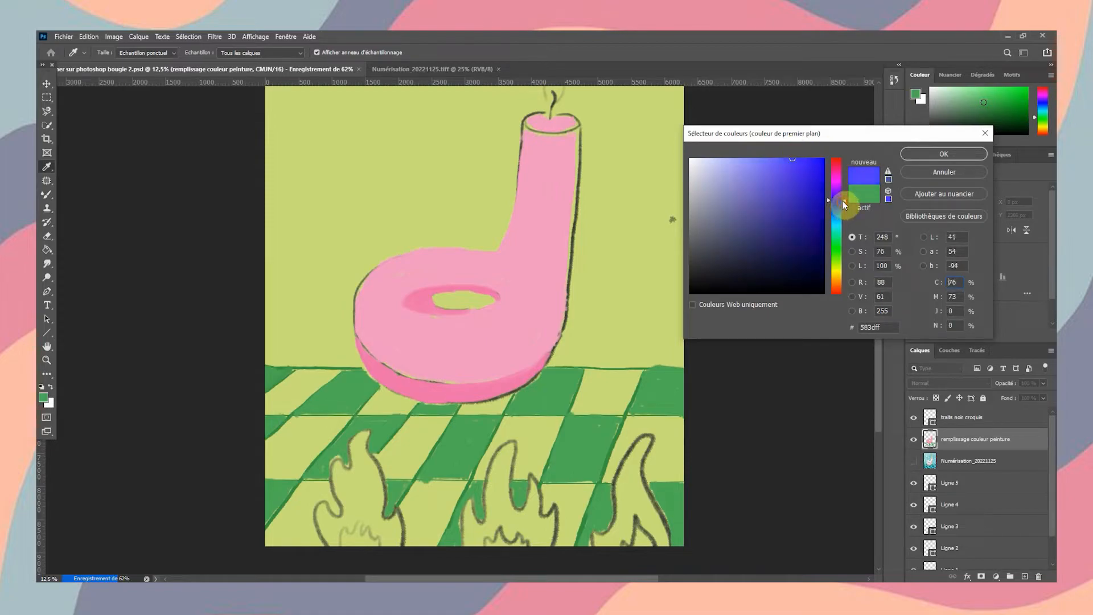
{"action": "left_click", "coordinate": [798, 162]}
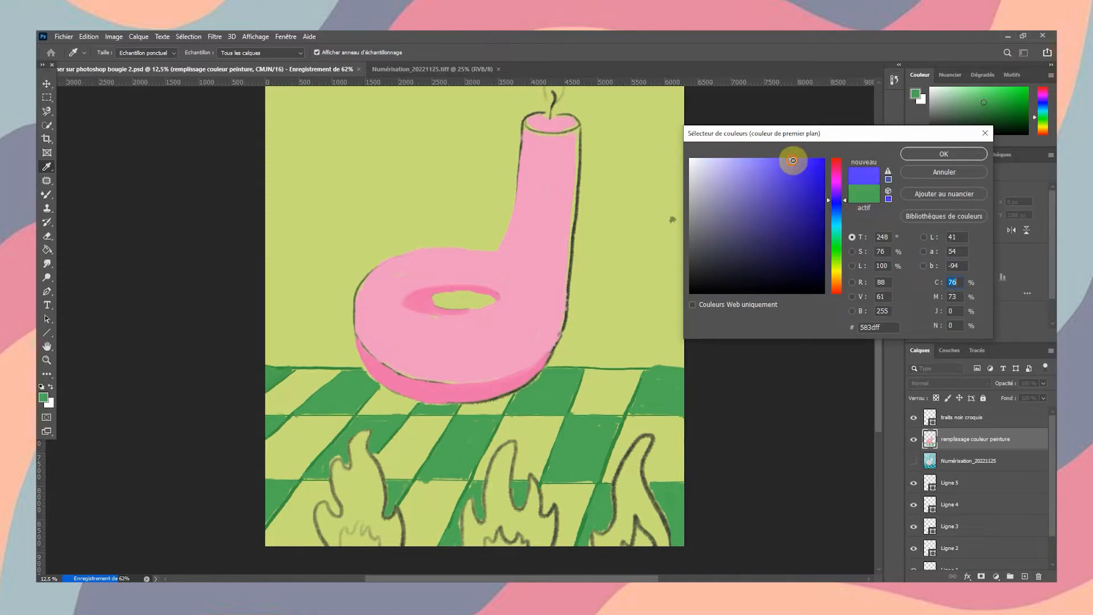
{"action": "left_click", "coordinate": [945, 153]}
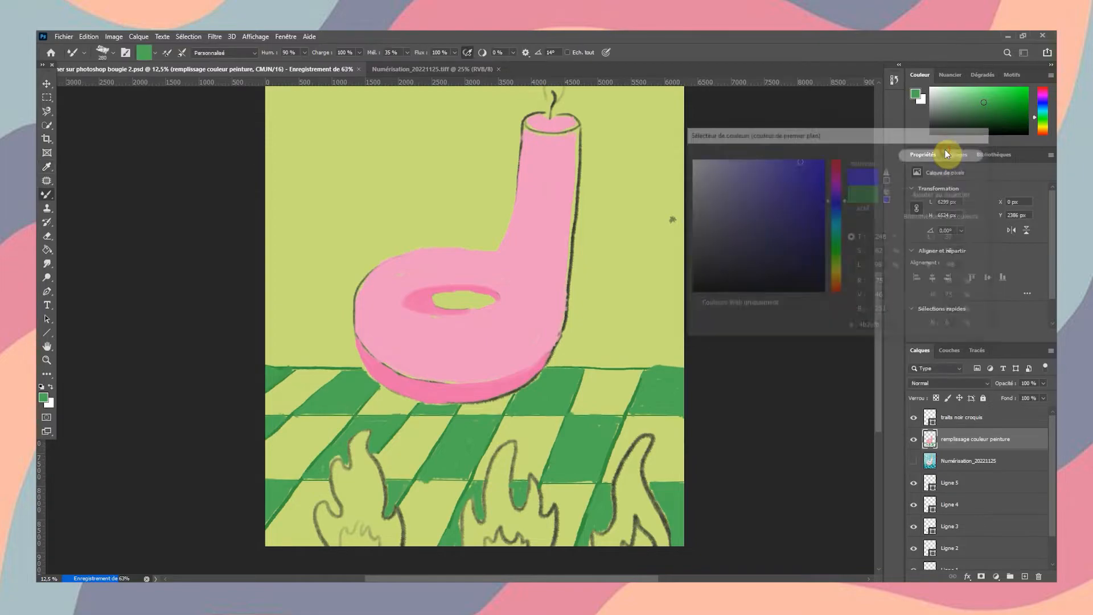
Paint a thick violet-blue outline over the contours of the three foreground flames
{"action": "mouse_move", "coordinate": [617, 466]}
{"action": "left_mouse_down"}
{"action": "mouse_move", "coordinate": [608, 524]}
{"action": "mouse_move", "coordinate": [595, 528]}
{"action": "mouse_move", "coordinate": [612, 476]}
{"action": "left_mouse_up"}
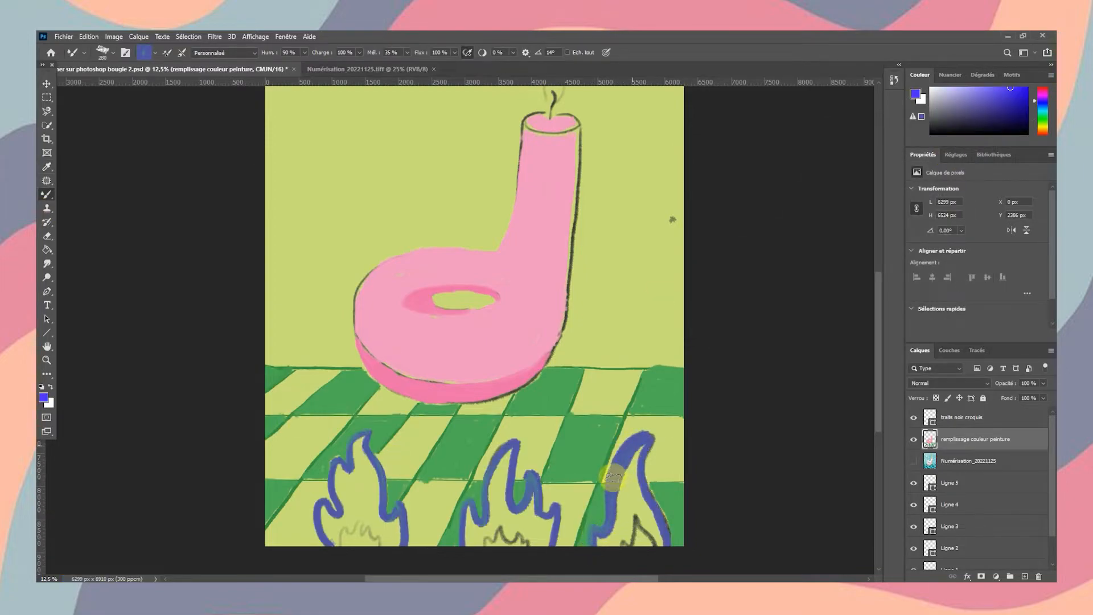
{"action": "left_click", "coordinate": [47, 360]}
{"action": "left_click", "coordinate": [510, 521]}
{"action": "scroll", "coordinate": [718, 490], "scroll_direction": "down", "scroll_amount": 2}
{"action": "left_click", "coordinate": [46, 195]}
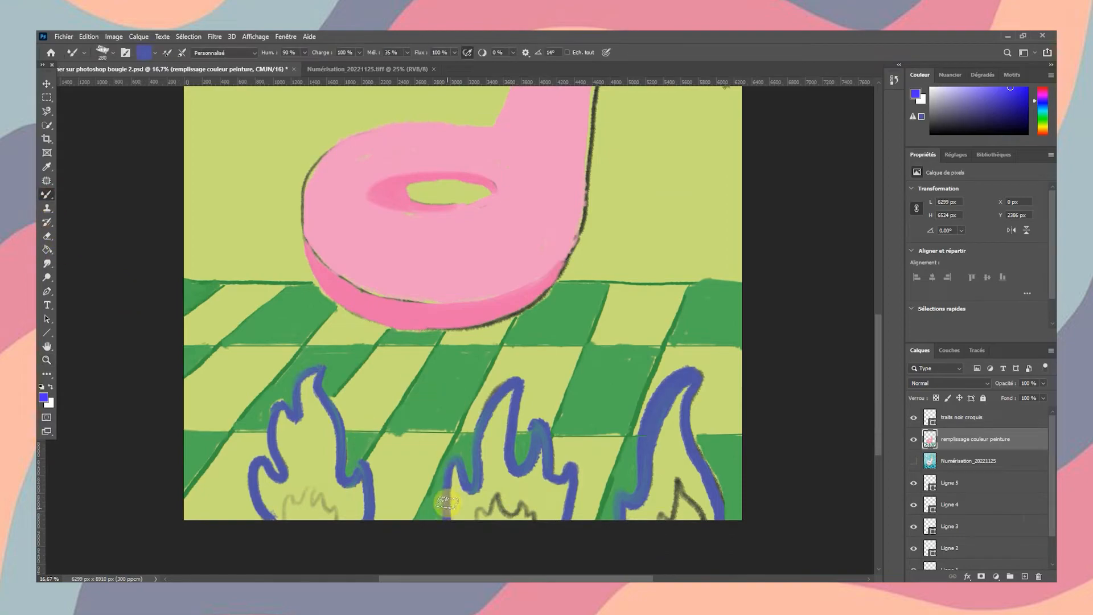
{"action": "mouse_move", "coordinate": [445, 503]}
{"action": "left_mouse_down"}
{"action": "mouse_move", "coordinate": [455, 459]}
{"action": "mouse_move", "coordinate": [473, 468]}
{"action": "mouse_move", "coordinate": [485, 411]}
{"action": "mouse_move", "coordinate": [514, 387]}
{"action": "left_mouse_up"}
{"action": "left_click_drag", "start_coordinate": [519, 466], "coordinate": [569, 459]}
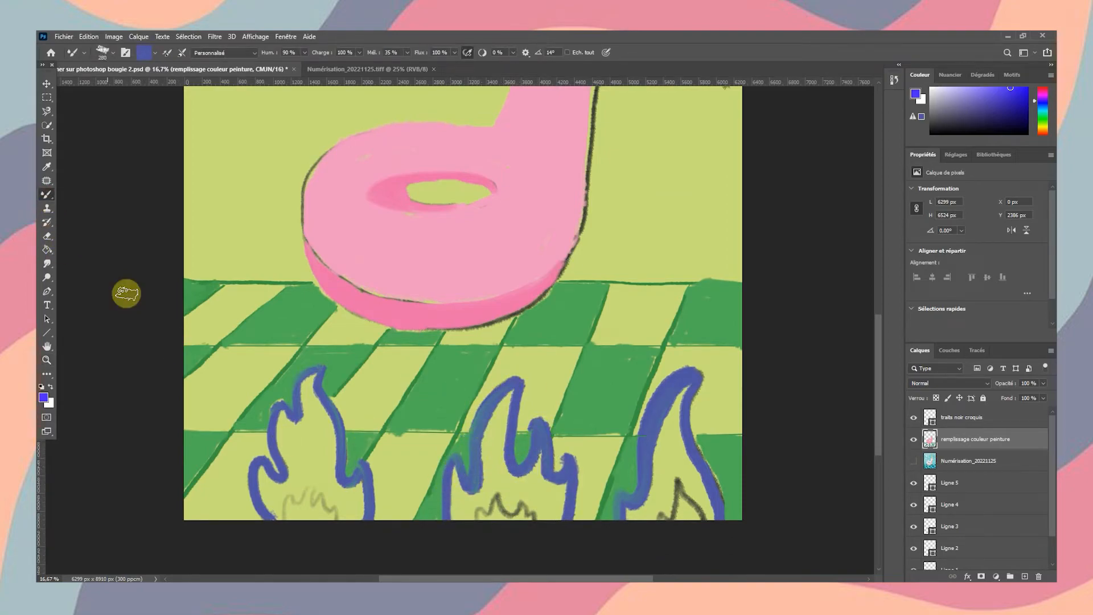
Sample the candle's light pink and fill the inside of the three flames, leaving their small inner cores unpainted
{"action": "left_click", "coordinate": [46, 167]}
{"action": "left_click", "coordinate": [399, 249]}
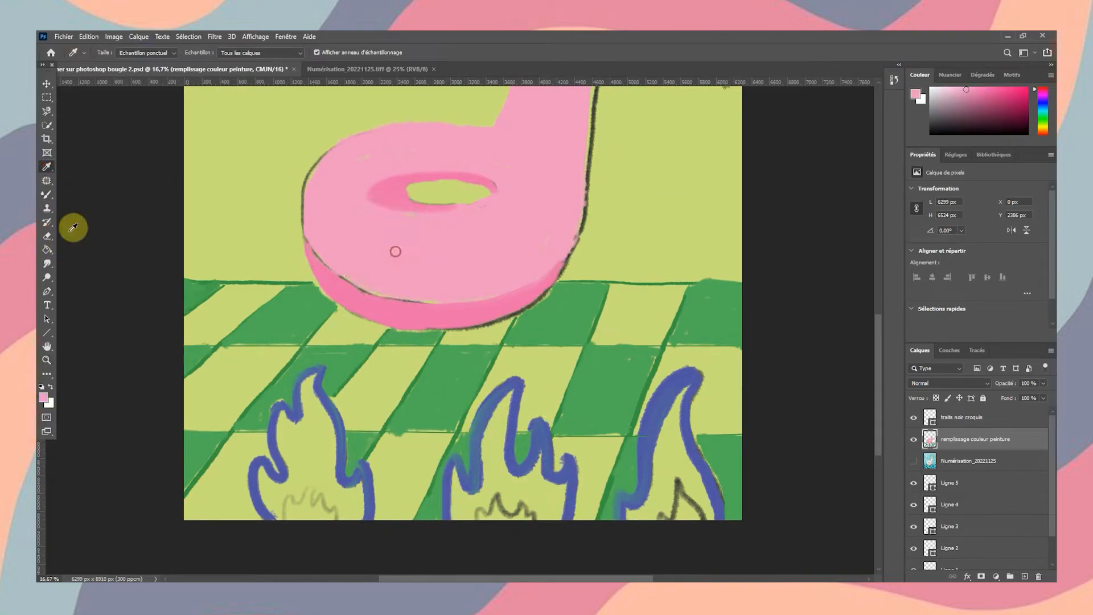
{"action": "left_click", "coordinate": [47, 195]}
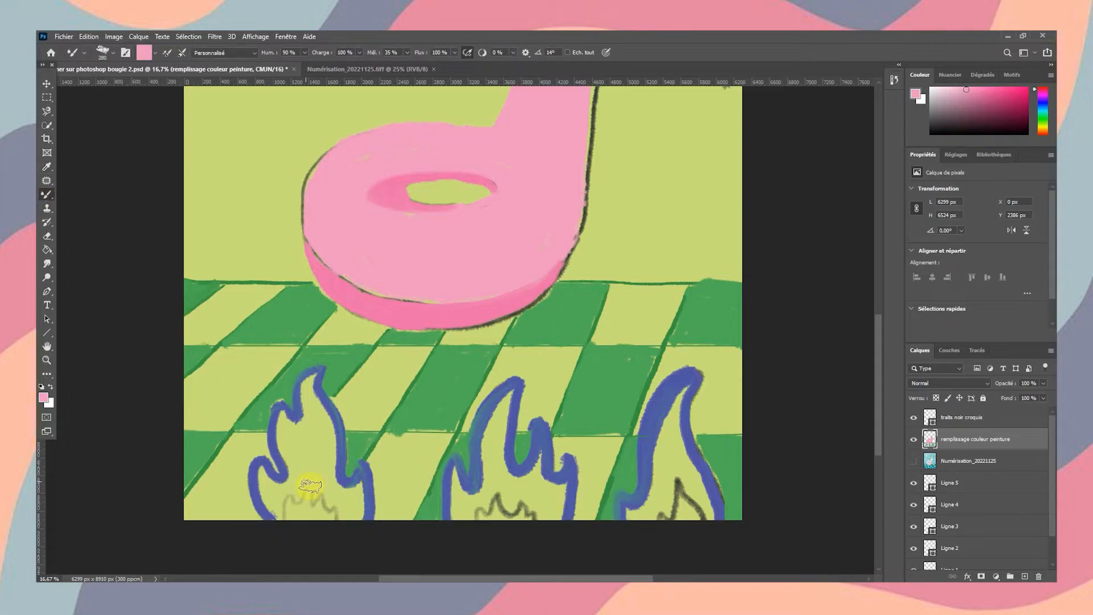
{"action": "mouse_move", "coordinate": [272, 500]}
{"action": "left_mouse_down"}
{"action": "mouse_move", "coordinate": [261, 472]}
{"action": "mouse_move", "coordinate": [274, 483]}
{"action": "mouse_move", "coordinate": [280, 435]}
{"action": "mouse_move", "coordinate": [317, 403]}
{"action": "mouse_move", "coordinate": [334, 482]}
{"action": "mouse_move", "coordinate": [277, 500]}
{"action": "mouse_move", "coordinate": [351, 519]}
{"action": "mouse_move", "coordinate": [305, 449]}
{"action": "left_mouse_up"}
{"action": "mouse_move", "coordinate": [482, 499]}
{"action": "left_mouse_down"}
{"action": "mouse_move", "coordinate": [527, 504]}
{"action": "mouse_move", "coordinate": [484, 495]}
{"action": "left_mouse_up"}
{"action": "left_click_drag", "start_coordinate": [627, 522], "coordinate": [669, 484]}
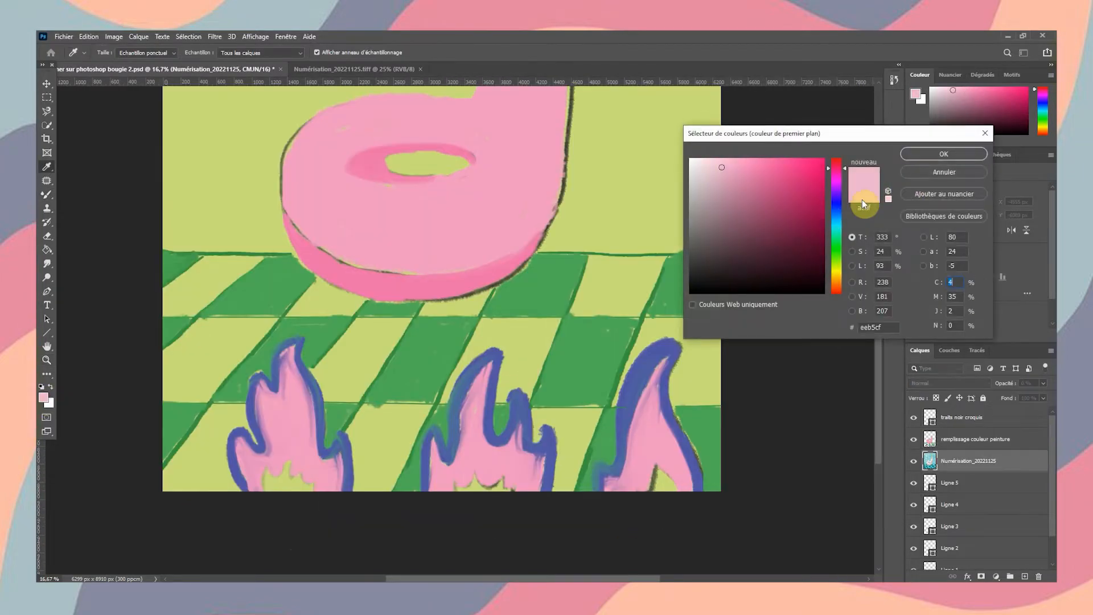
Set the foreground colour to light blue (#96d6eb) and reduce the oil brush to 109 px
{"action": "left_click", "coordinate": [839, 221]}
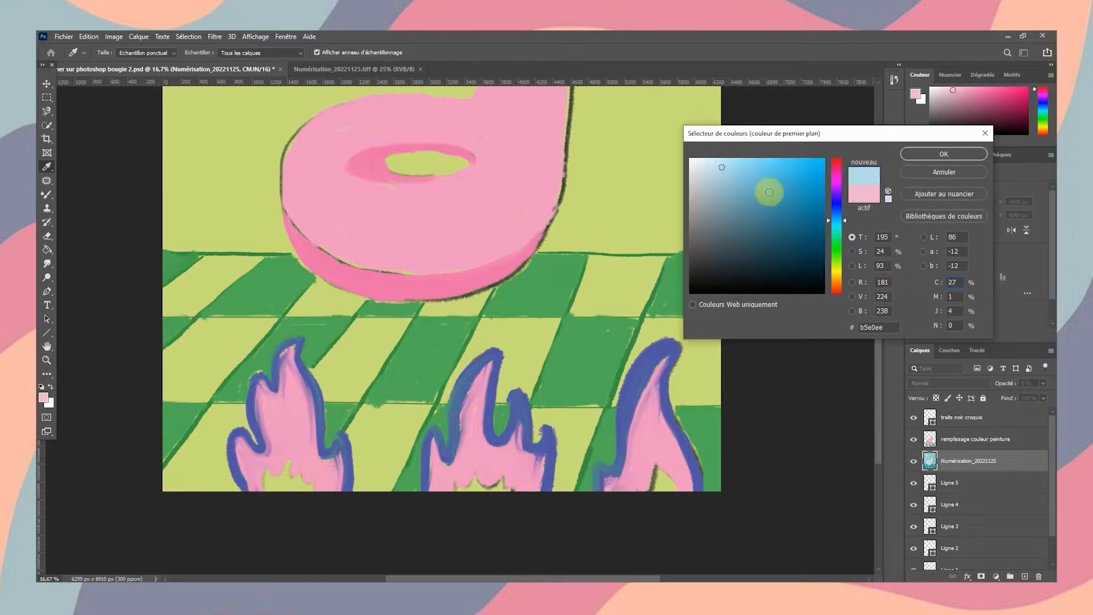
{"action": "left_click", "coordinate": [724, 170]}
{"action": "left_click_drag", "start_coordinate": [727, 170], "coordinate": [733, 178]}
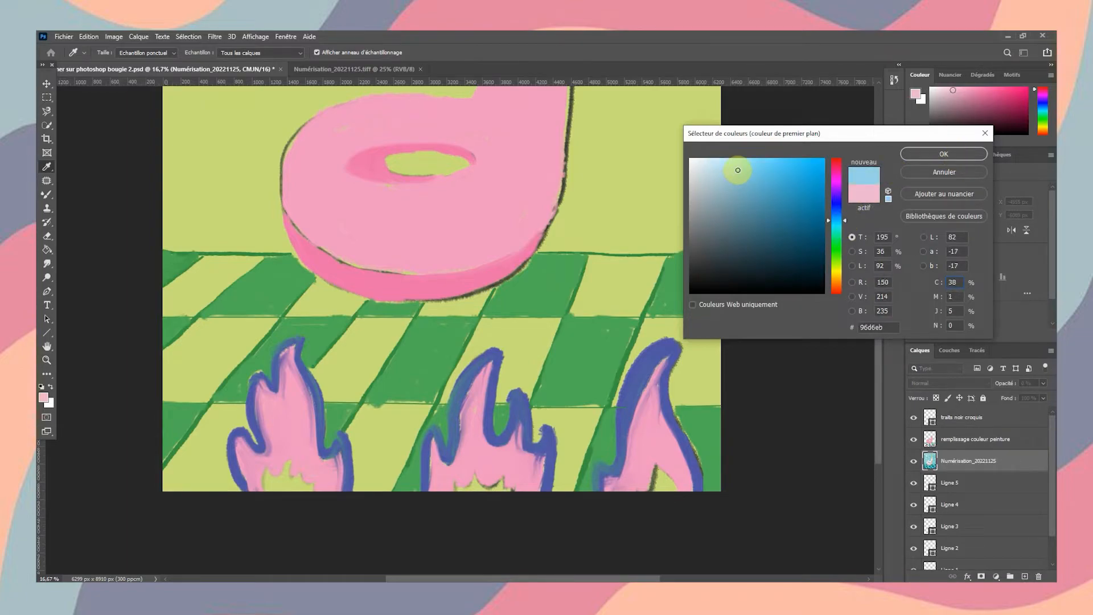
{"action": "left_click", "coordinate": [926, 157]}
{"action": "key", "text": "z"}
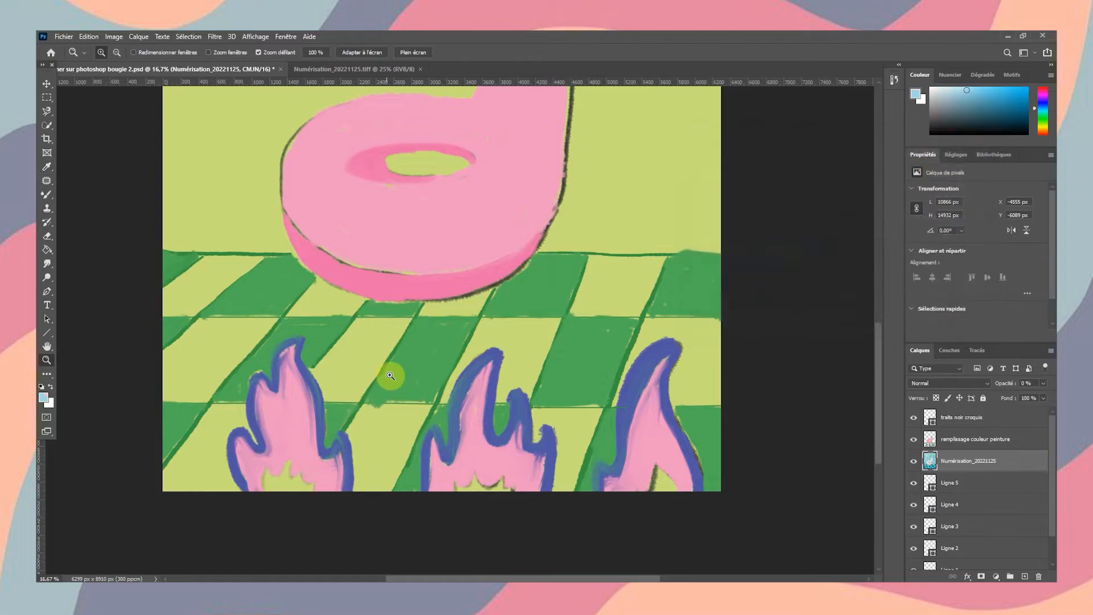
{"action": "left_click", "coordinate": [46, 195]}
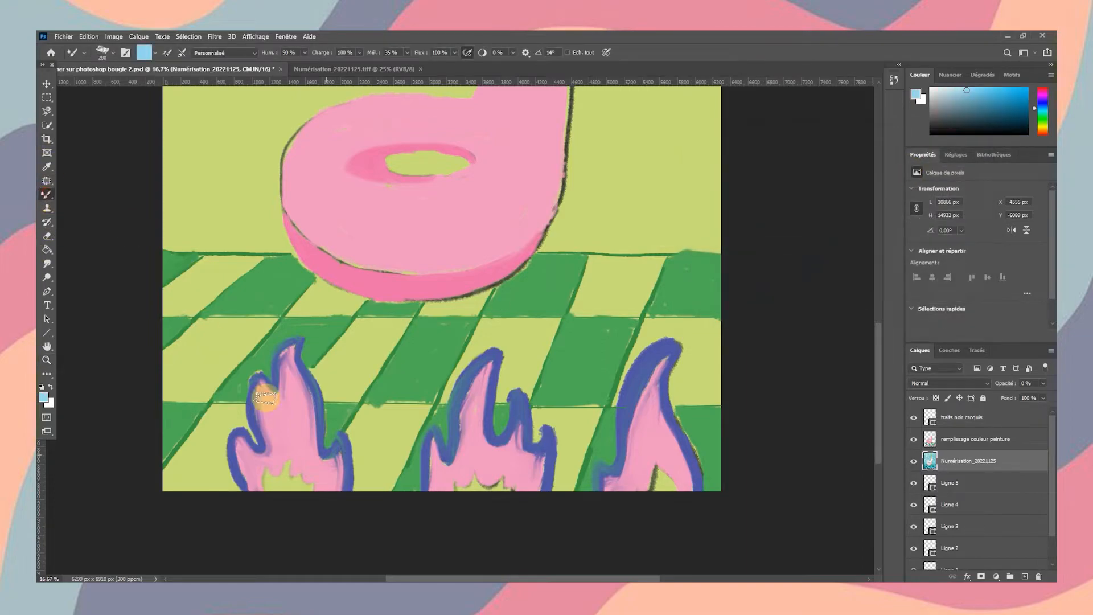
{"action": "left_click", "coordinate": [114, 52]}
{"action": "left_click_drag", "start_coordinate": [105, 86], "coordinate": [135, 87]}
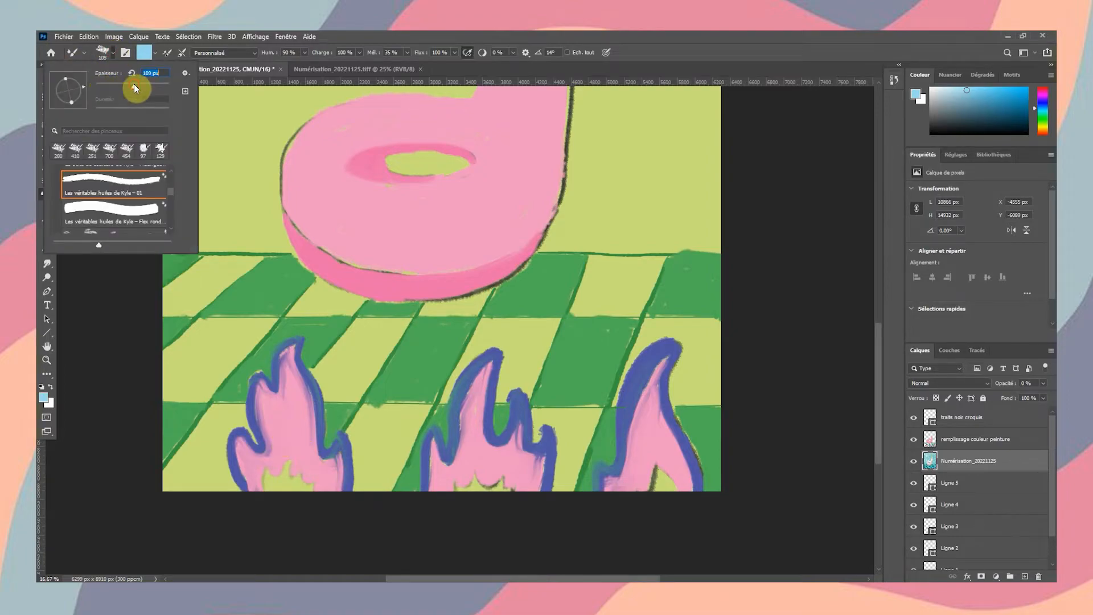
Paint a light-blue band along the inside of the blue outline on the first two flames
{"action": "left_click", "coordinate": [47, 360]}
{"action": "left_click", "coordinate": [491, 469]}
{"action": "mouse_move", "coordinate": [127, 489]}
{"action": "left_mouse_down"}
{"action": "mouse_move", "coordinate": [112, 425]}
{"action": "mouse_move", "coordinate": [149, 448]}
{"action": "mouse_move", "coordinate": [146, 341]}
{"action": "mouse_move", "coordinate": [177, 354]}
{"action": "mouse_move", "coordinate": [223, 419]}
{"action": "mouse_move", "coordinate": [210, 347]}
{"action": "mouse_move", "coordinate": [267, 454]}
{"action": "mouse_move", "coordinate": [270, 497]}
{"action": "left_mouse_up"}
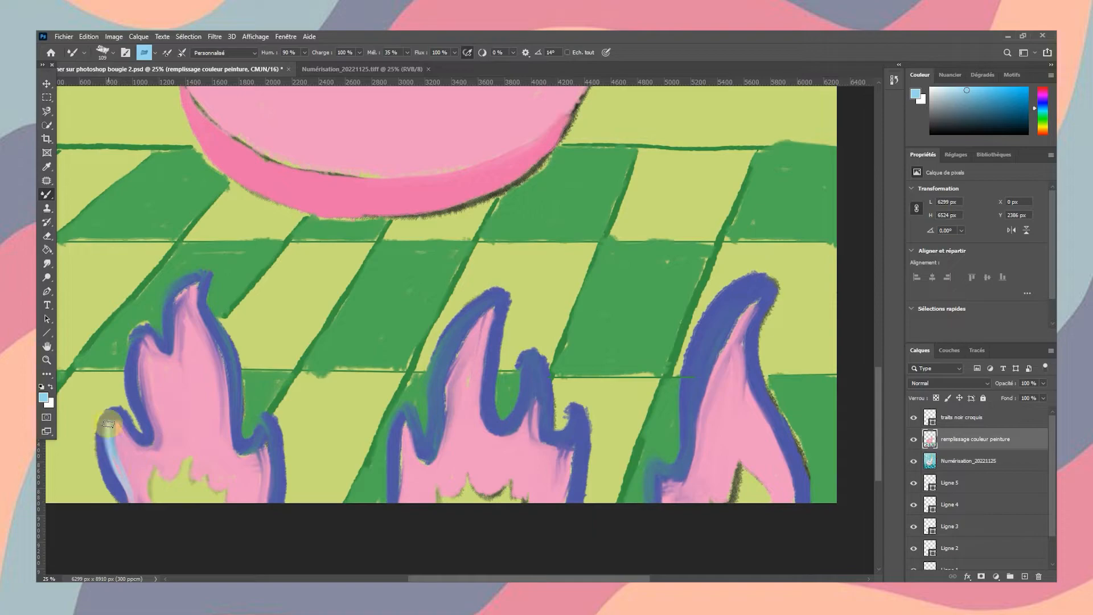
{"action": "mouse_move", "coordinate": [403, 499]}
{"action": "left_mouse_down"}
{"action": "mouse_move", "coordinate": [408, 442]}
{"action": "mouse_move", "coordinate": [405, 473]}
{"action": "mouse_move", "coordinate": [456, 359]}
{"action": "mouse_move", "coordinate": [495, 439]}
{"action": "mouse_move", "coordinate": [566, 481]}
{"action": "mouse_move", "coordinate": [504, 435]}
{"action": "mouse_move", "coordinate": [575, 433]}
{"action": "left_mouse_up"}
Paint the same light-blue inner band along the outline of the third flame
{"action": "left_click", "coordinate": [641, 416], "text": "ctrl+alt"}
{"action": "left_click", "coordinate": [640, 416], "text": "ctrl+alt"}
{"action": "left_click", "coordinate": [626, 444], "text": "ctrl+alt"}
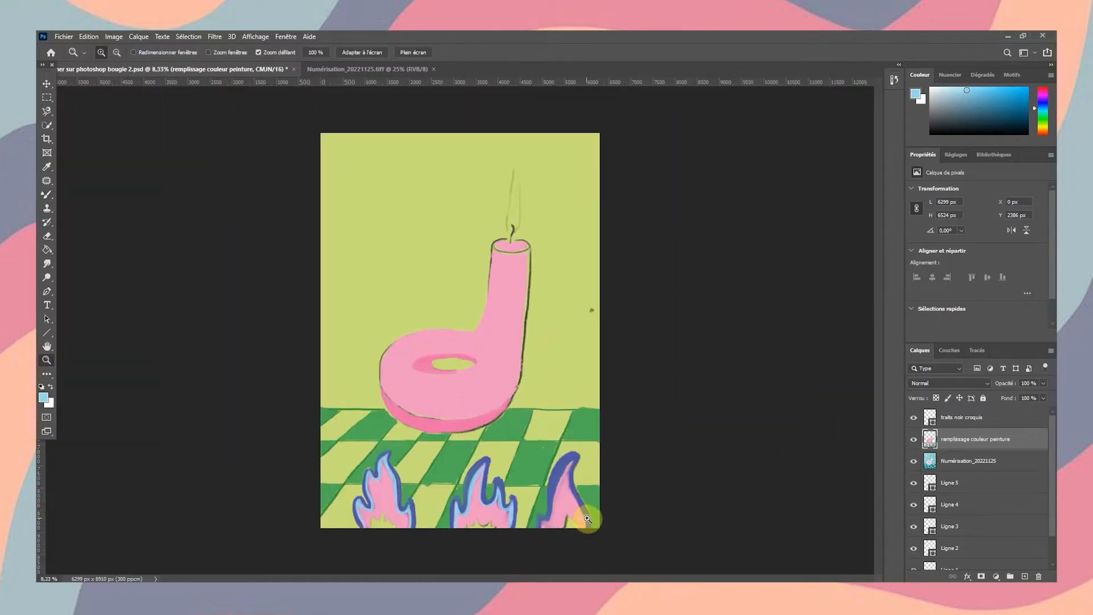
{"action": "left_click", "coordinate": [585, 522], "text": "ctrl"}
{"action": "left_click", "coordinate": [586, 523], "text": "ctrl"}
{"action": "left_click", "coordinate": [585, 523], "text": "ctrl"}
{"action": "mouse_move", "coordinate": [460, 525]}
{"action": "left_mouse_down"}
{"action": "mouse_move", "coordinate": [555, 333]}
{"action": "mouse_move", "coordinate": [590, 524]}
{"action": "left_mouse_up"}
{"action": "left_click_drag", "start_coordinate": [542, 344], "coordinate": [573, 456]}
{"action": "left_click", "coordinate": [349, 383], "text": "ctrl+alt"}
{"action": "left_click", "coordinate": [349, 383], "text": "ctrl+alt"}
{"action": "left_click", "coordinate": [348, 382], "text": "ctrl+alt"}
{"action": "left_click", "coordinate": [524, 547], "text": "ctrl"}
{"action": "left_click", "coordinate": [525, 546], "text": "ctrl"}
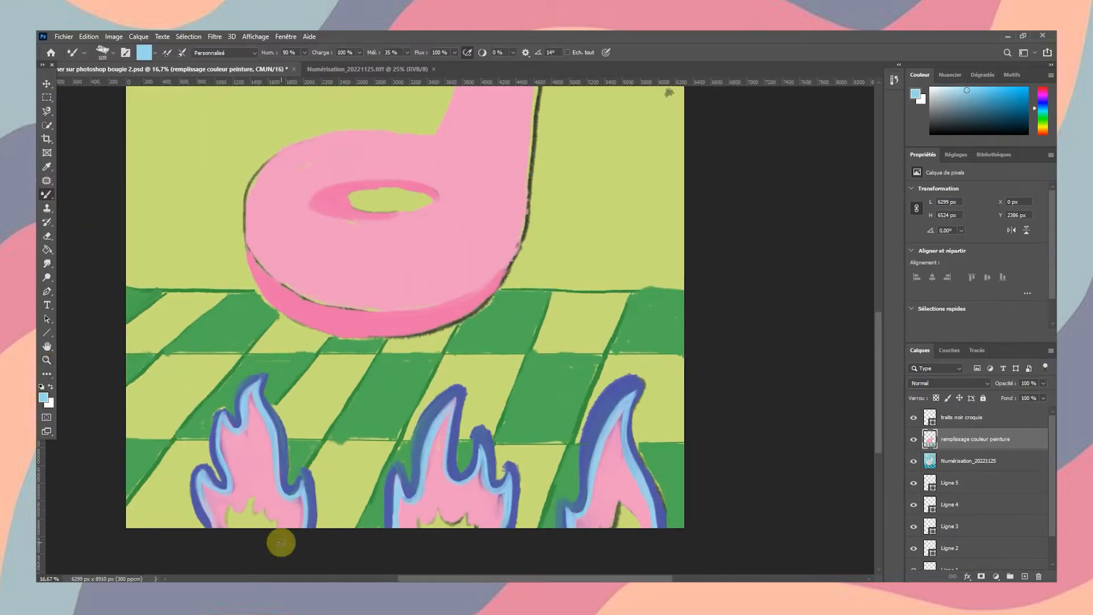
Fill the small inner cores at the base of the flames with light blue
{"action": "mouse_move", "coordinate": [228, 509]}
{"action": "left_mouse_down"}
{"action": "mouse_move", "coordinate": [231, 526]}
{"action": "mouse_move", "coordinate": [268, 520]}
{"action": "mouse_move", "coordinate": [266, 503]}
{"action": "left_mouse_up"}
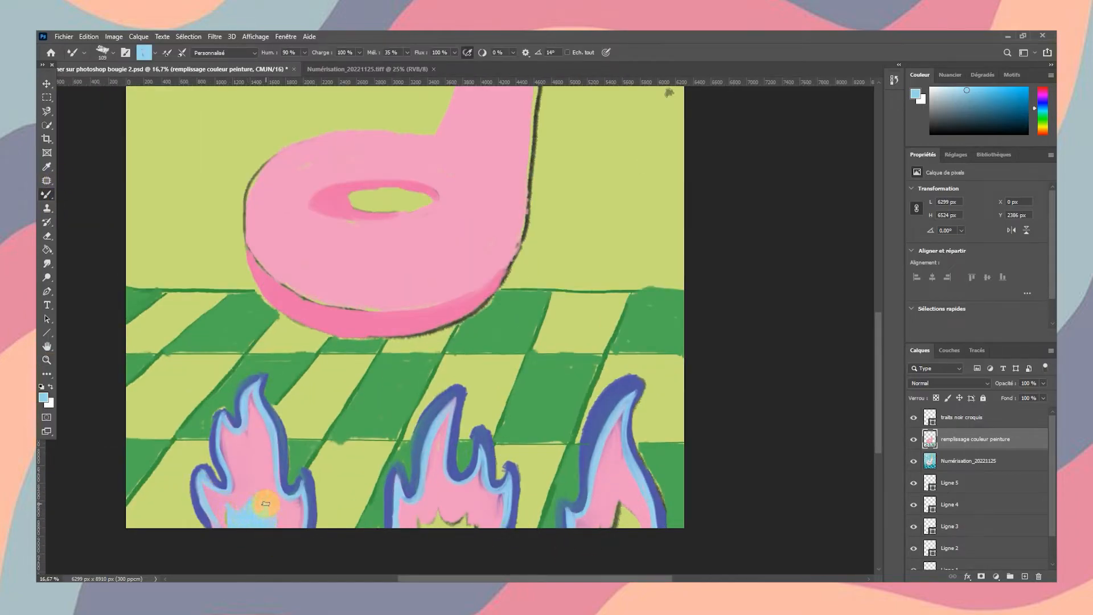
{"action": "left_click", "coordinate": [566, 467], "text": "ctrl+alt"}
{"action": "left_click", "coordinate": [565, 467], "text": "ctrl+alt"}
{"action": "left_click_drag", "start_coordinate": [473, 529], "coordinate": [493, 513]}
{"action": "left_click", "coordinate": [521, 504], "text": "ctrl"}
{"action": "left_click", "coordinate": [520, 504], "text": "ctrl"}
{"action": "left_click", "coordinate": [520, 504], "text": "ctrl"}
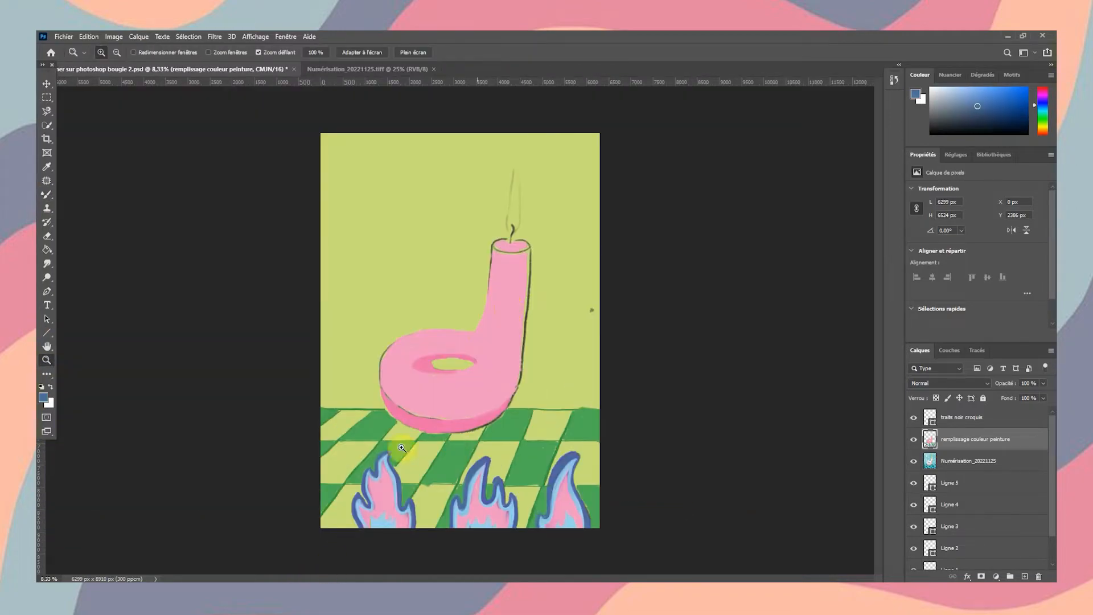
Set the foreground colour to golden orange for the candle flame and activate the Mixer Brush
{"action": "left_click", "coordinate": [519, 206]}
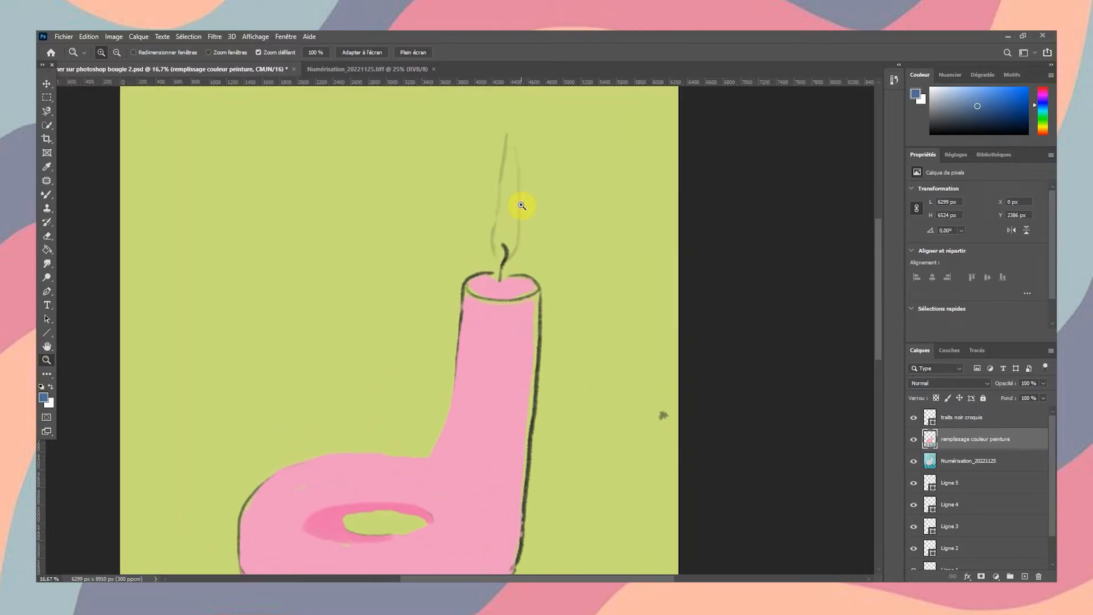
{"action": "left_click", "coordinate": [44, 397]}
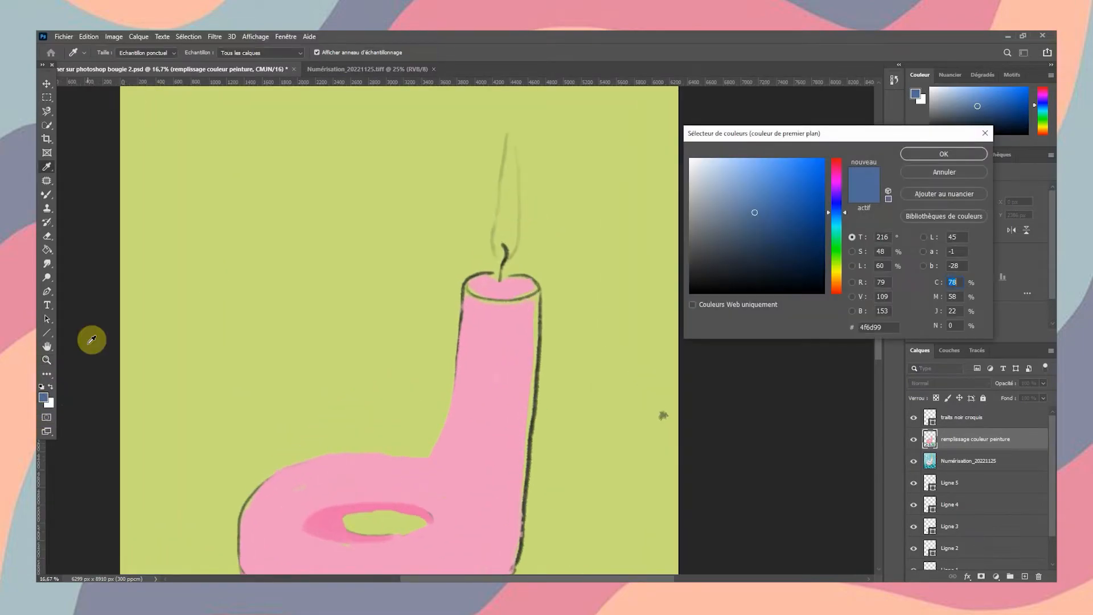
{"action": "left_click", "coordinate": [838, 272]}
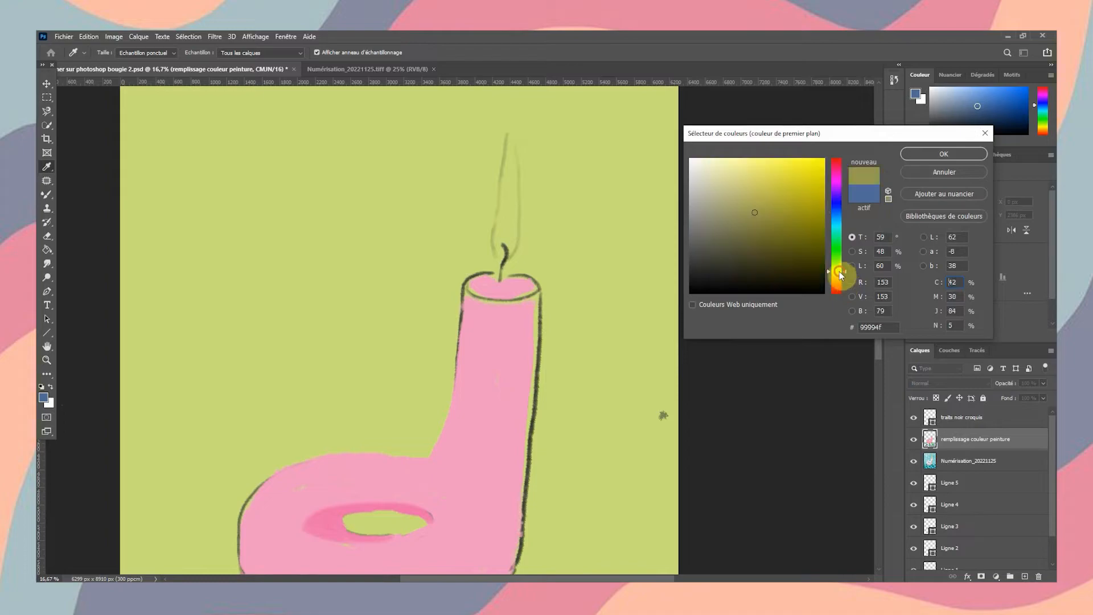
{"action": "left_click_drag", "start_coordinate": [761, 215], "coordinate": [764, 135]}
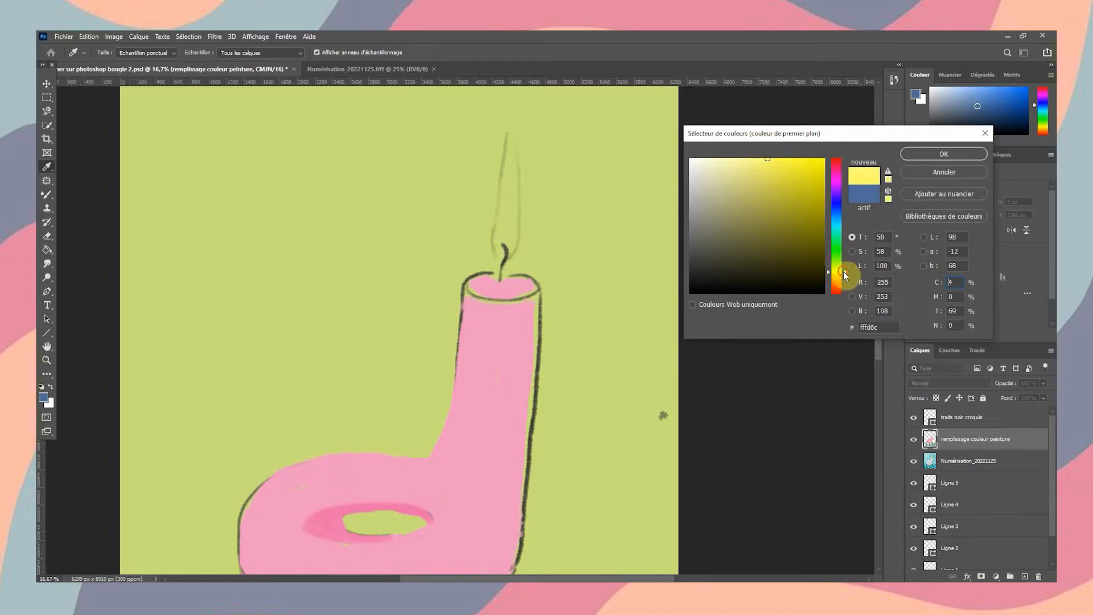
{"action": "left_click_drag", "start_coordinate": [841, 273], "coordinate": [846, 283]}
{"action": "key", "text": "Return"}
{"action": "left_click", "coordinate": [48, 195]}
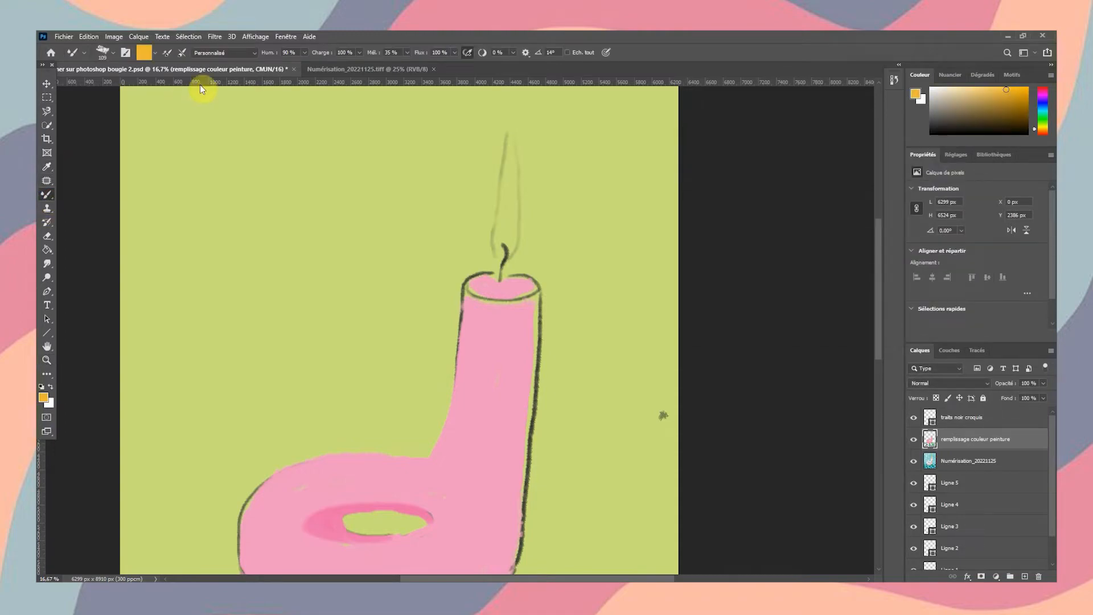
Choose the soft round "Arrondi flou pression opacité" brush from the "Pinceaux généraux" group
{"action": "left_click", "coordinate": [103, 52]}
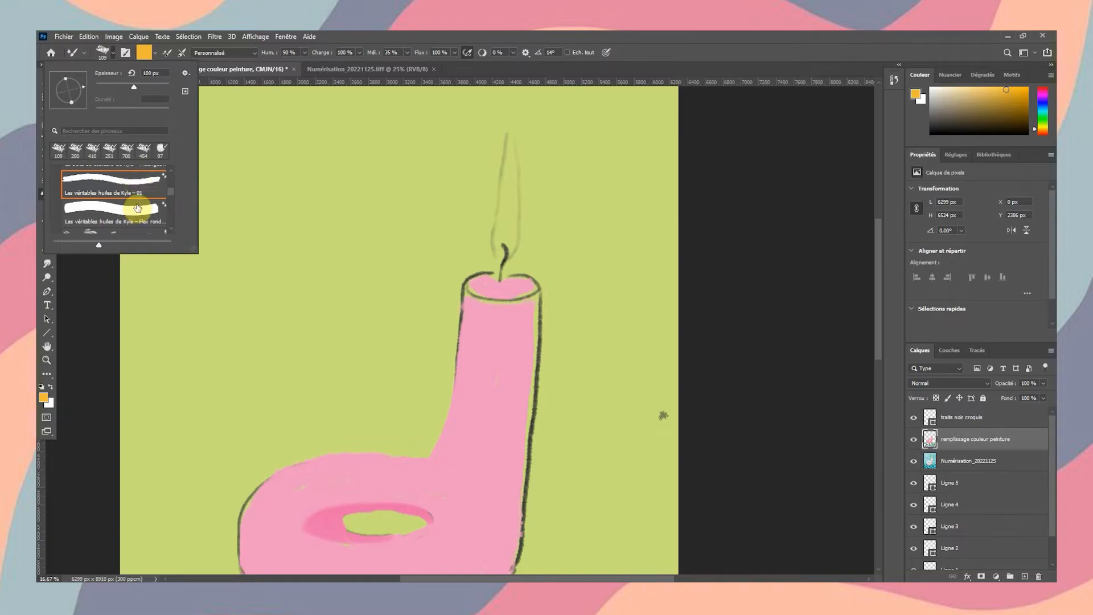
{"action": "scroll", "coordinate": [130, 205], "scroll_direction": "up", "scroll_amount": 5}
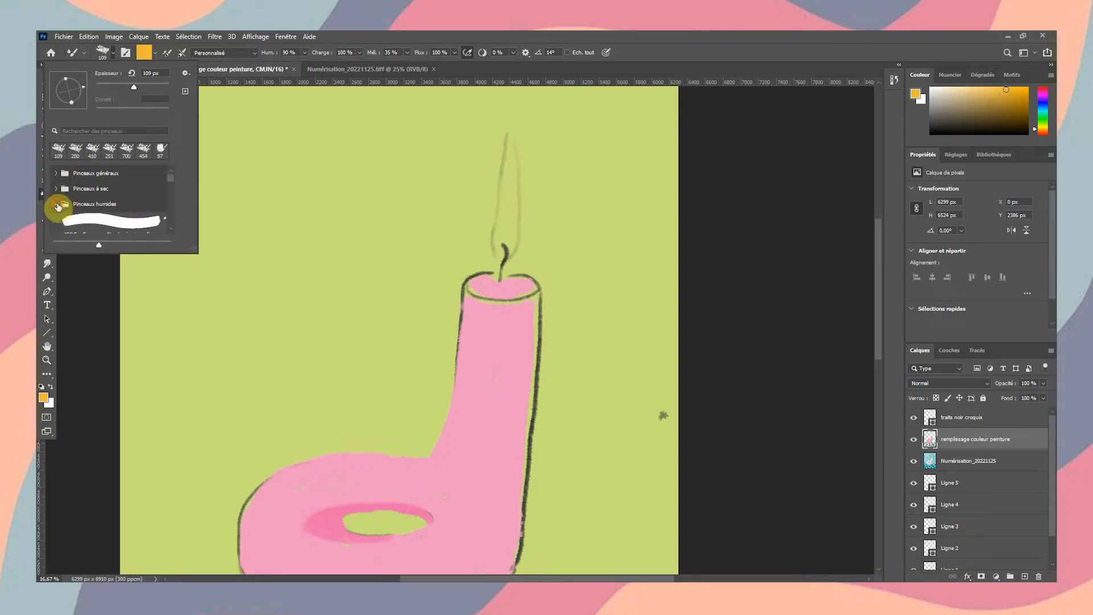
{"action": "left_click", "coordinate": [56, 205]}
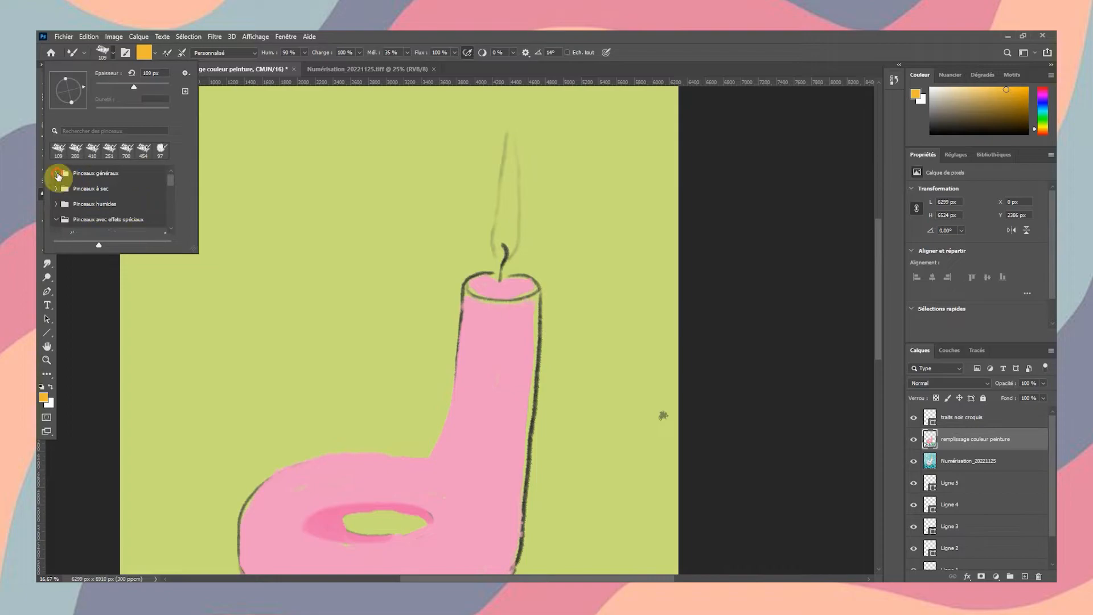
{"action": "left_click", "coordinate": [55, 172]}
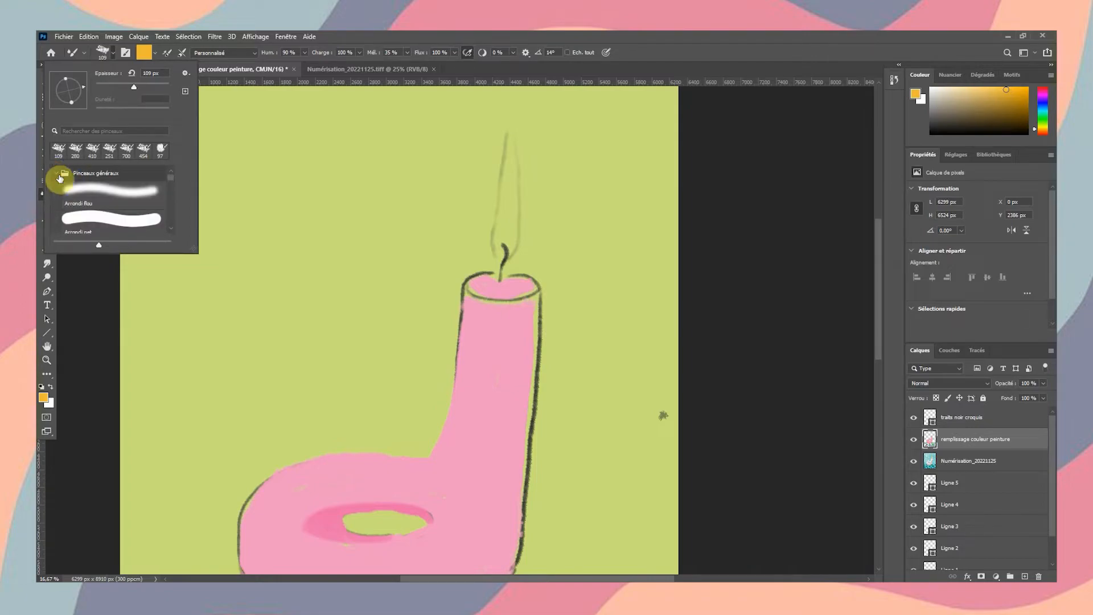
{"action": "scroll", "coordinate": [91, 201], "scroll_direction": "down", "scroll_amount": 1}
{"action": "left_click", "coordinate": [100, 209]}
{"action": "left_click", "coordinate": [154, 53]}
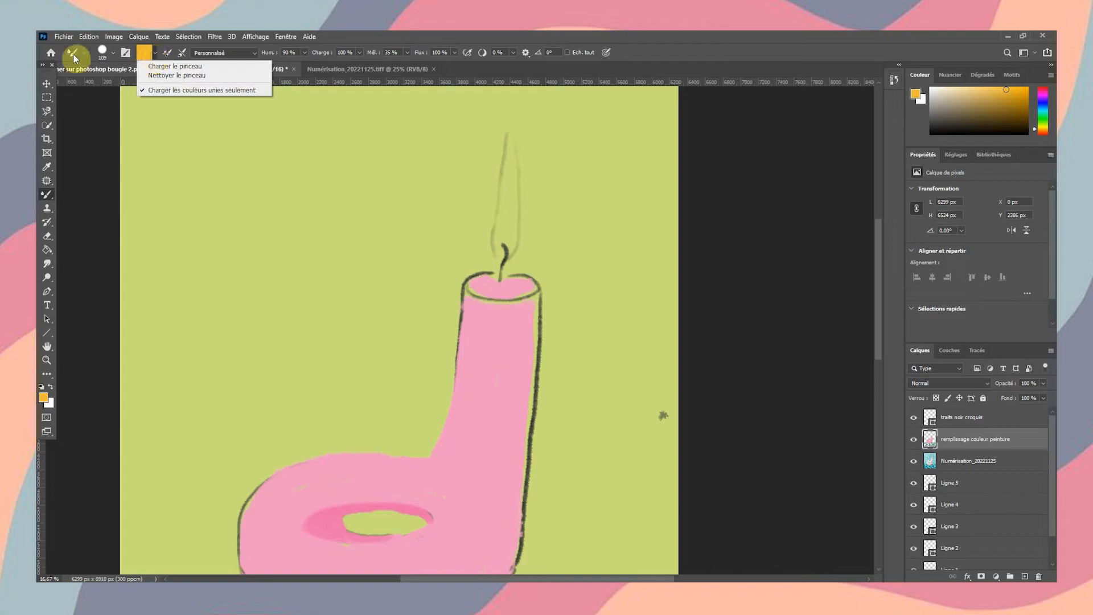
{"action": "left_click", "coordinate": [112, 53]}
{"action": "left_click", "coordinate": [112, 50]}
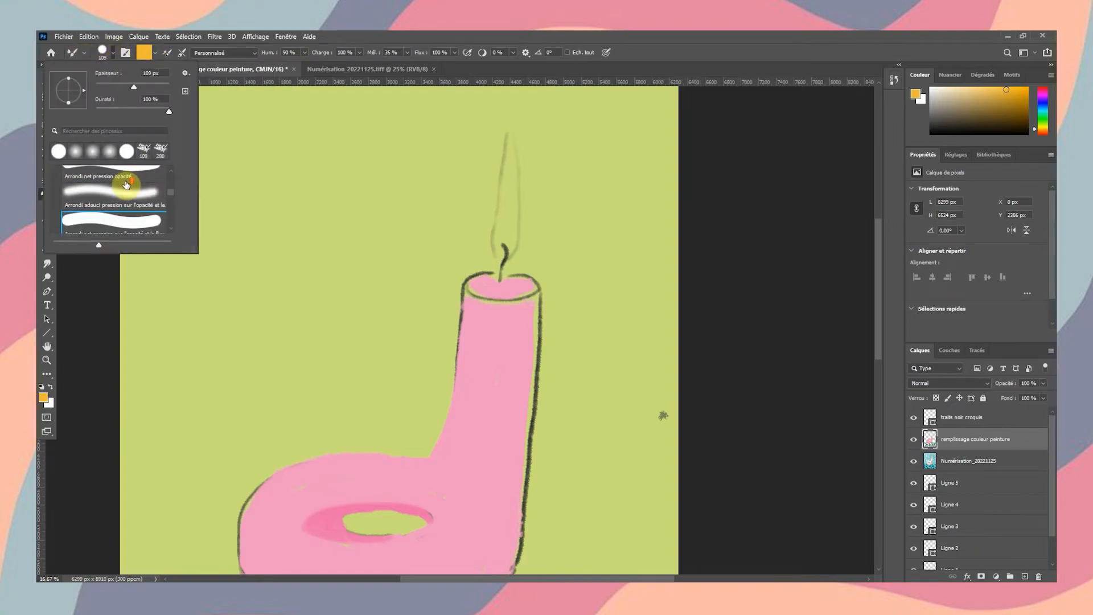
{"action": "scroll", "coordinate": [127, 188], "scroll_direction": "up", "scroll_amount": 3}
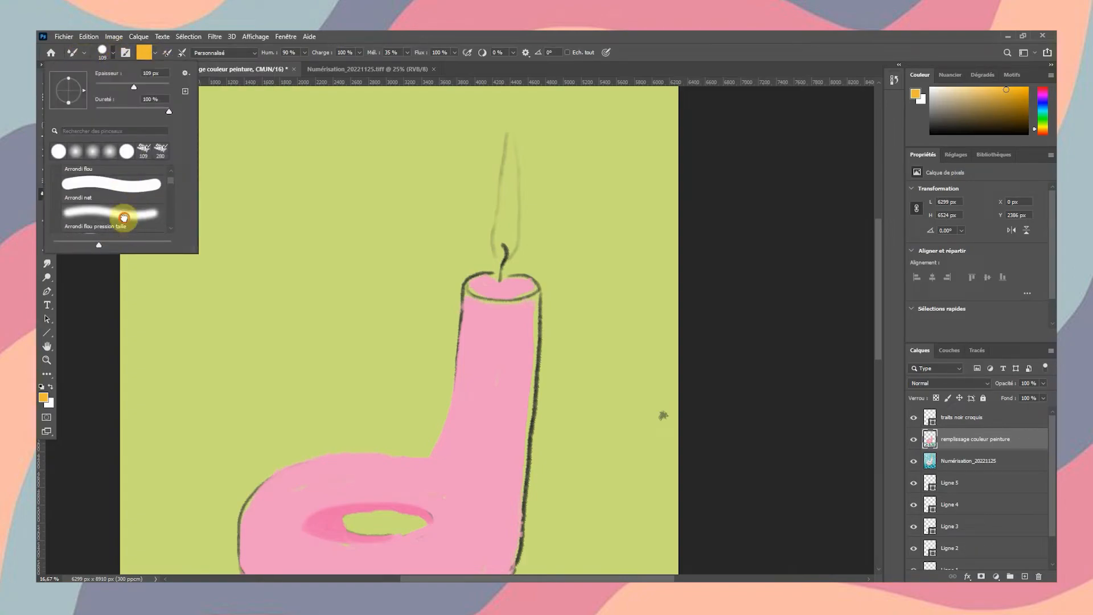
{"action": "left_click", "coordinate": [121, 215]}
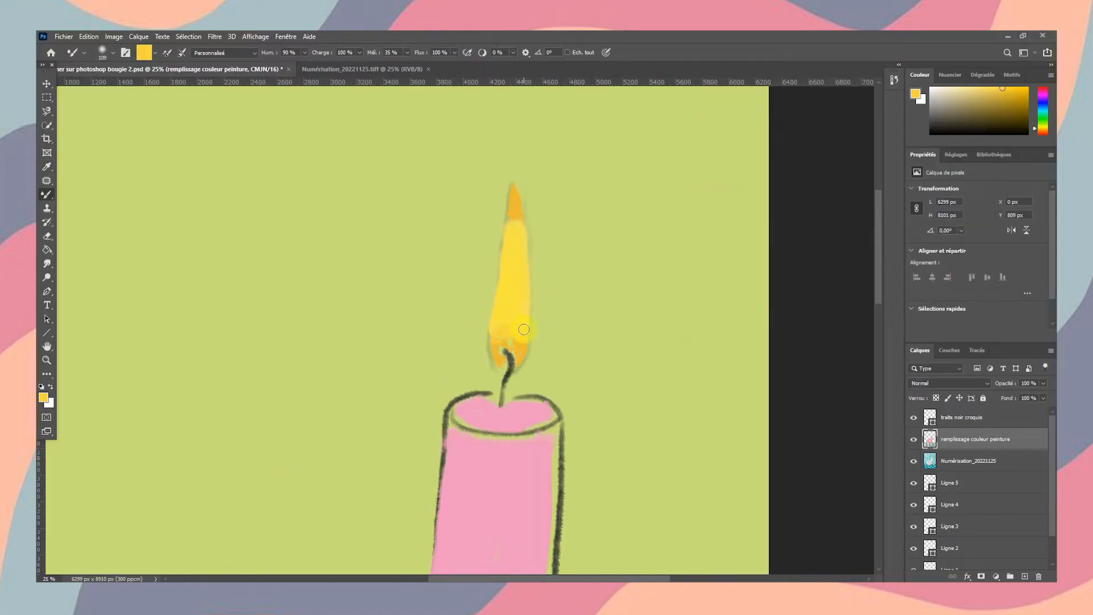
Reduce the soft brush to 46 px, adjust the yellow, and shade the base and tip of the candle flame
{"action": "left_click", "coordinate": [113, 53]}
{"action": "left_click_drag", "start_coordinate": [127, 76], "coordinate": [118, 87]}
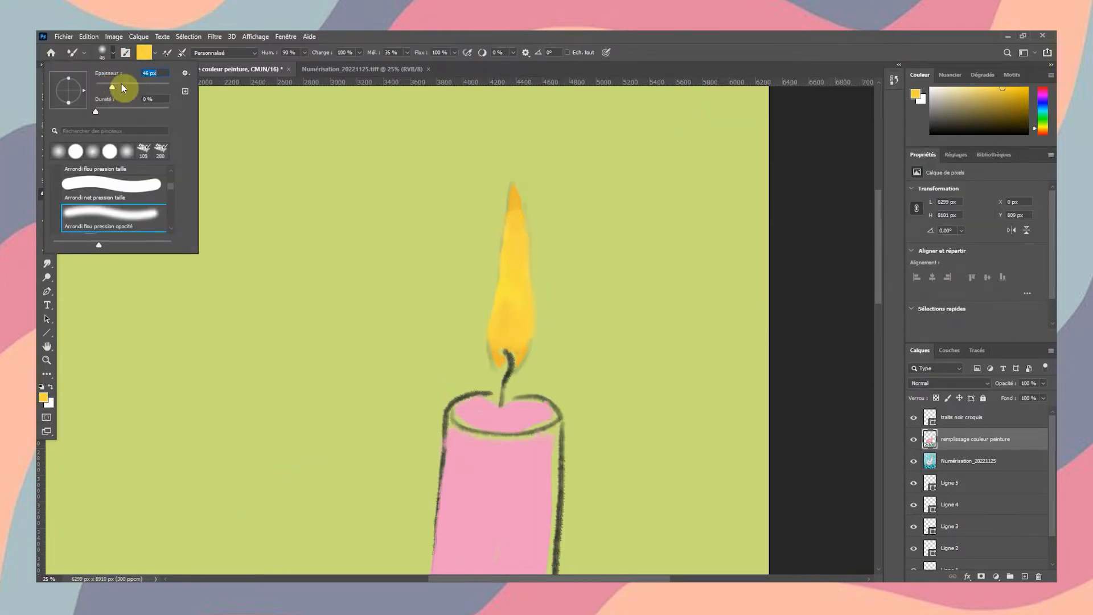
{"action": "left_click", "coordinate": [1021, 88]}
{"action": "mouse_move", "coordinate": [502, 364]}
{"action": "left_mouse_down"}
{"action": "mouse_move", "coordinate": [504, 330]}
{"action": "mouse_move", "coordinate": [526, 344]}
{"action": "left_mouse_up"}
{"action": "left_click_drag", "start_coordinate": [513, 189], "coordinate": [519, 227]}
Enlarge the soft brush and paint the yellow-green floor squares along the canvas's left edge light blue
{"action": "left_click", "coordinate": [113, 53]}
{"action": "left_click_drag", "start_coordinate": [171, 192], "coordinate": [181, 200]}
{"action": "left_click", "coordinate": [120, 215]}
{"action": "left_click_drag", "start_coordinate": [119, 88], "coordinate": [139, 103]}
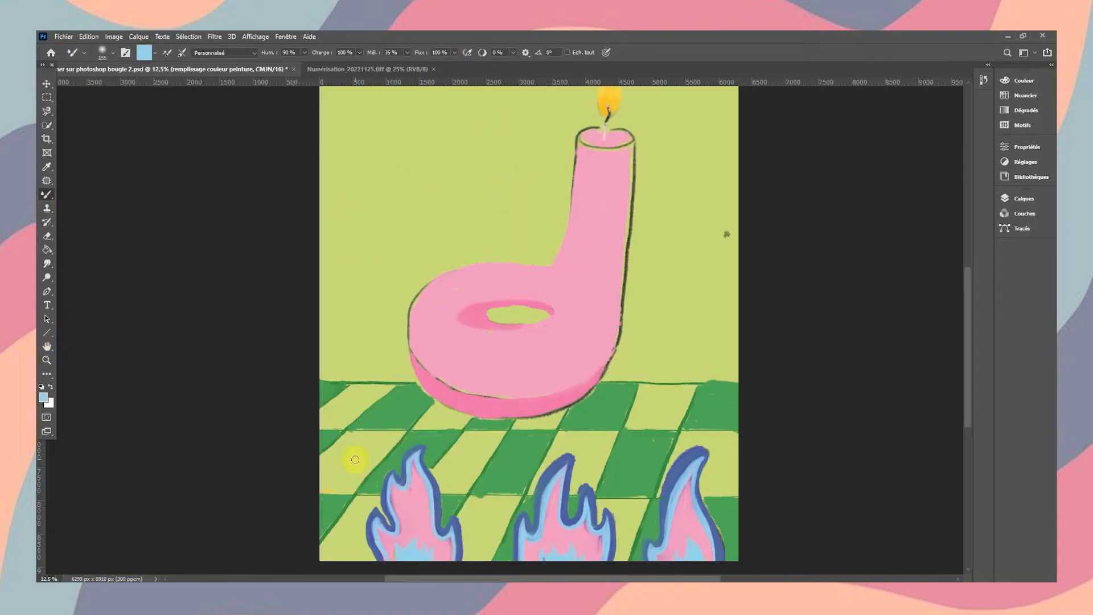
{"action": "left_click_drag", "start_coordinate": [354, 456], "coordinate": [337, 415]}
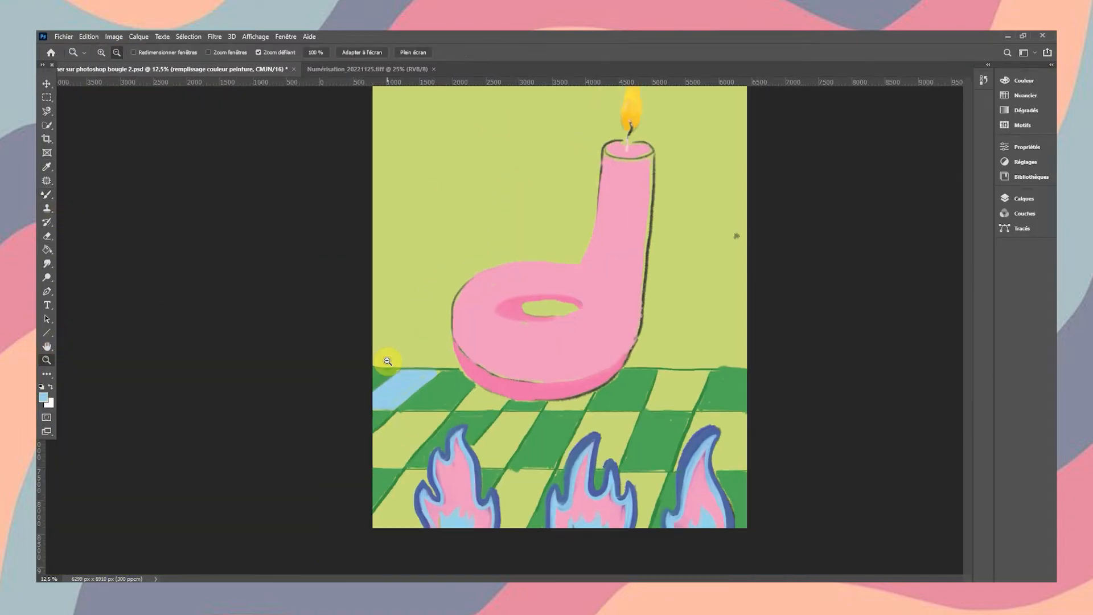
{"action": "mouse_move", "coordinate": [383, 359]}
{"action": "left_mouse_down"}
{"action": "mouse_move", "coordinate": [404, 443]}
{"action": "mouse_move", "coordinate": [369, 466]}
{"action": "mouse_move", "coordinate": [381, 478]}
{"action": "mouse_move", "coordinate": [407, 449]}
{"action": "mouse_move", "coordinate": [373, 511]}
{"action": "mouse_move", "coordinate": [401, 488]}
{"action": "mouse_move", "coordinate": [373, 494]}
{"action": "left_mouse_up"}
{"action": "key", "text": "ctrl+plus"}
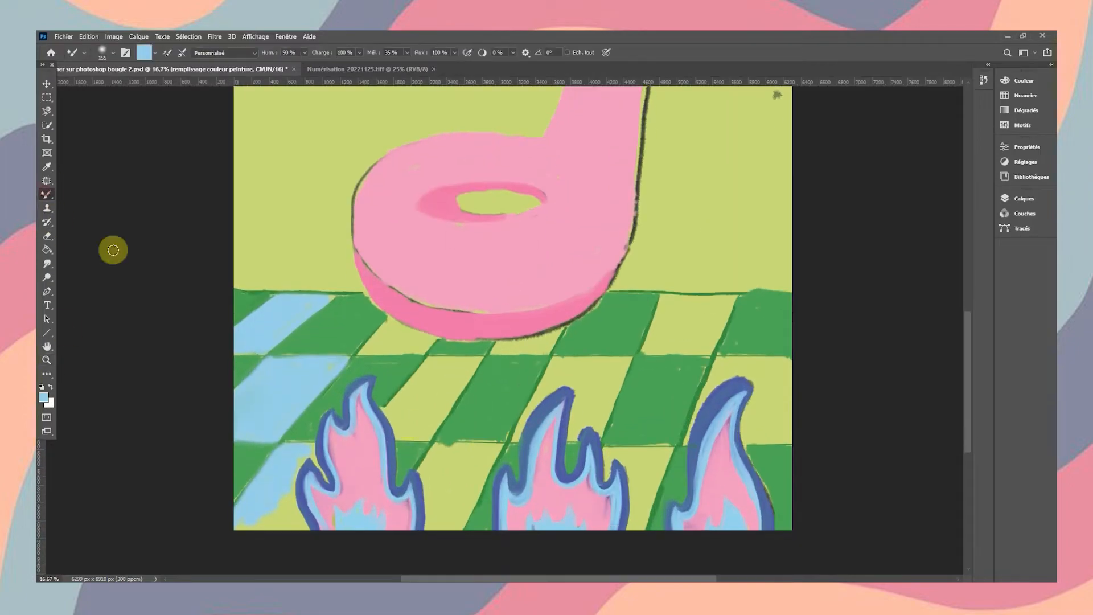
{"action": "left_click_drag", "start_coordinate": [259, 516], "coordinate": [286, 495]}
Paint the remaining yellow-green floor squares light blue, using a smaller brush around the flames
{"action": "mouse_move", "coordinate": [384, 409]}
{"action": "left_mouse_down"}
{"action": "mouse_move", "coordinate": [444, 400]}
{"action": "mouse_move", "coordinate": [410, 415]}
{"action": "mouse_move", "coordinate": [378, 342]}
{"action": "mouse_move", "coordinate": [420, 456]}
{"action": "mouse_move", "coordinate": [441, 458]}
{"action": "mouse_move", "coordinate": [525, 403]}
{"action": "mouse_move", "coordinate": [597, 376]}
{"action": "mouse_move", "coordinate": [590, 435]}
{"action": "mouse_move", "coordinate": [587, 408]}
{"action": "mouse_move", "coordinate": [564, 415]}
{"action": "mouse_move", "coordinate": [612, 424]}
{"action": "mouse_move", "coordinate": [636, 474]}
{"action": "mouse_move", "coordinate": [655, 458]}
{"action": "left_mouse_up"}
{"action": "scroll", "coordinate": [615, 478], "scroll_direction": "down", "scroll_amount": 2}
{"action": "scroll", "coordinate": [615, 478], "scroll_direction": "up", "scroll_amount": 1}
{"action": "scroll", "coordinate": [615, 535], "scroll_direction": "up", "scroll_amount": 2}
{"action": "left_click", "coordinate": [113, 52]}
{"action": "left_click_drag", "start_coordinate": [115, 88], "coordinate": [112, 88]}
{"action": "left_click_drag", "start_coordinate": [569, 396], "coordinate": [566, 271]}
{"action": "mouse_move", "coordinate": [451, 430]}
{"action": "left_mouse_down"}
{"action": "mouse_move", "coordinate": [503, 413]}
{"action": "mouse_move", "coordinate": [515, 463]}
{"action": "mouse_move", "coordinate": [487, 496]}
{"action": "mouse_move", "coordinate": [448, 434]}
{"action": "mouse_move", "coordinate": [497, 459]}
{"action": "left_mouse_up"}
Show the whole artwork and save the document
{"action": "left_click", "coordinate": [47, 360]}
{"action": "left_click", "coordinate": [545, 411], "text": "alt"}
{"action": "left_click", "coordinate": [544, 411], "text": "alt"}
{"action": "left_click", "coordinate": [545, 411], "text": "alt"}
{"action": "key", "text": "ctrl+s"}
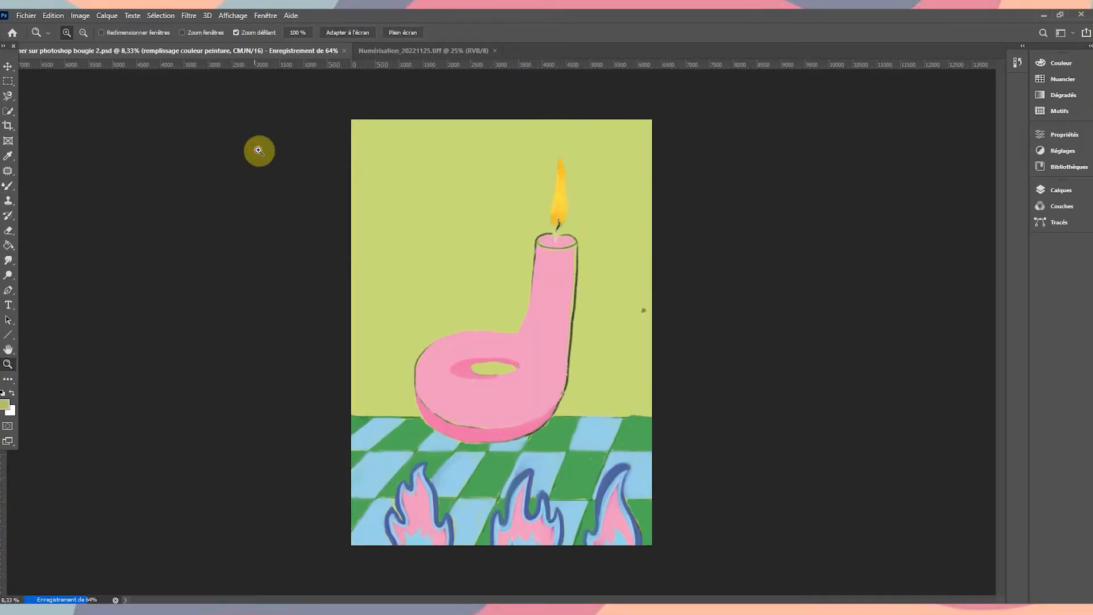
Shift the hue of the "remplissage couleur peinture" layer slightly with a Hue/Saturation adjustment
{"action": "left_click", "coordinate": [80, 15]}
{"action": "mouse_move", "coordinate": [94, 47]}
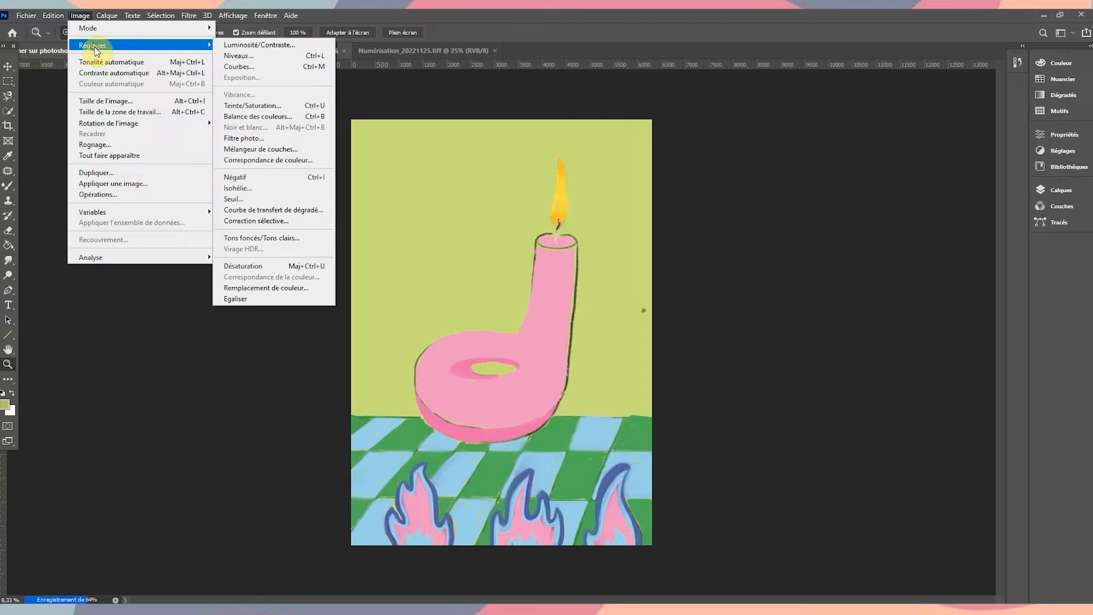
{"action": "left_click", "coordinate": [268, 110]}
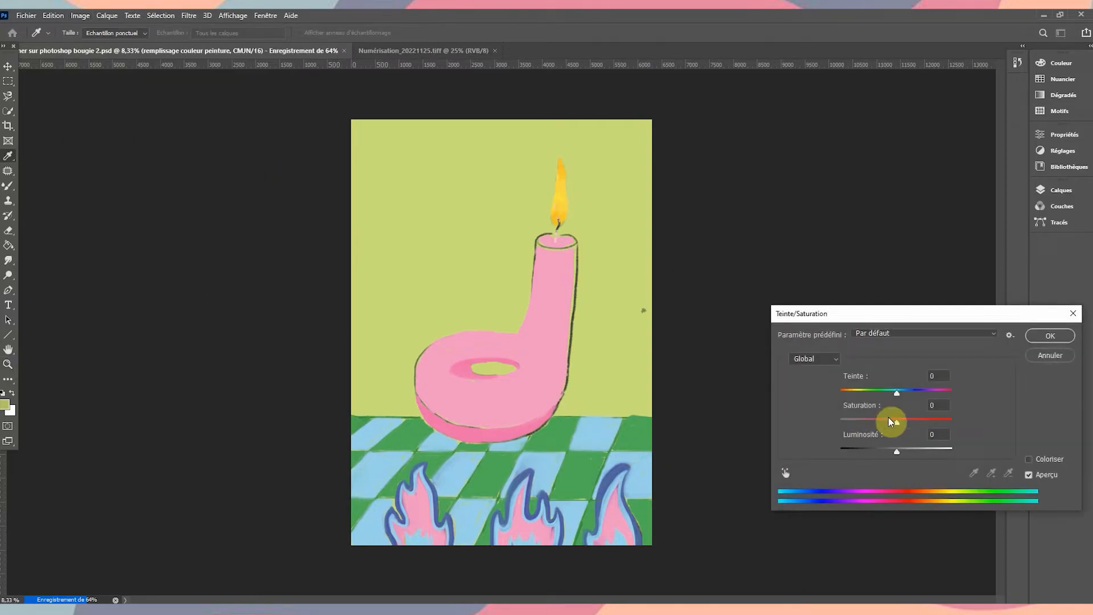
{"action": "mouse_move", "coordinate": [896, 390]}
{"action": "left_mouse_down"}
{"action": "mouse_move", "coordinate": [870, 395]}
{"action": "mouse_move", "coordinate": [905, 393]}
{"action": "left_mouse_up"}
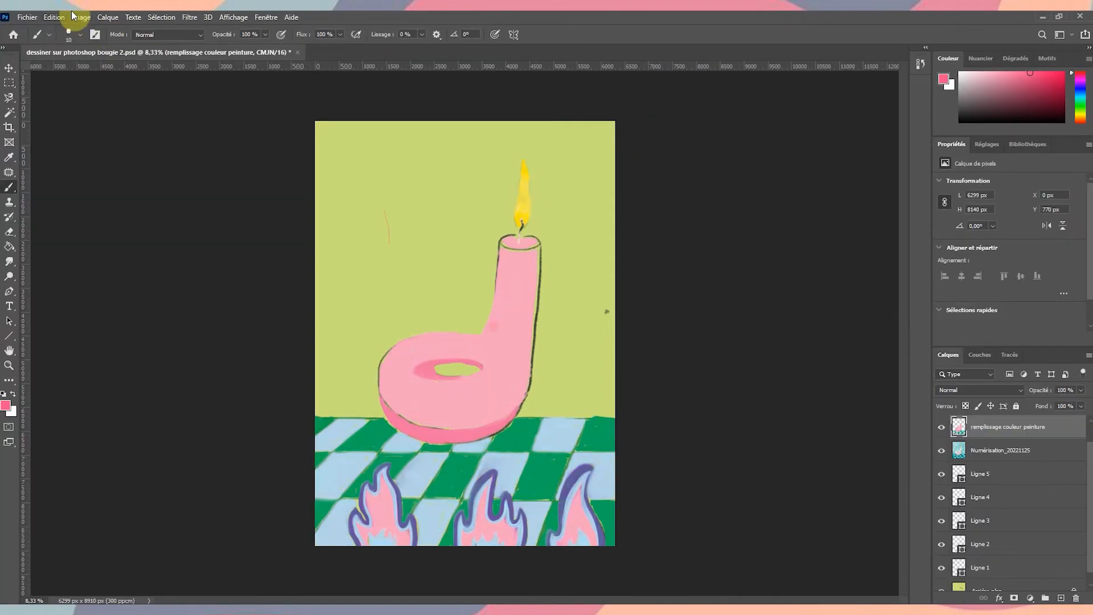
Choose the "KYLE – Crayon ultimate (dur)" brush from the "Pinceaux à sec" group
{"action": "left_click", "coordinate": [68, 33]}
{"action": "left_click", "coordinate": [93, 172]}
{"action": "scroll", "coordinate": [85, 194], "scroll_direction": "down", "scroll_amount": 5}
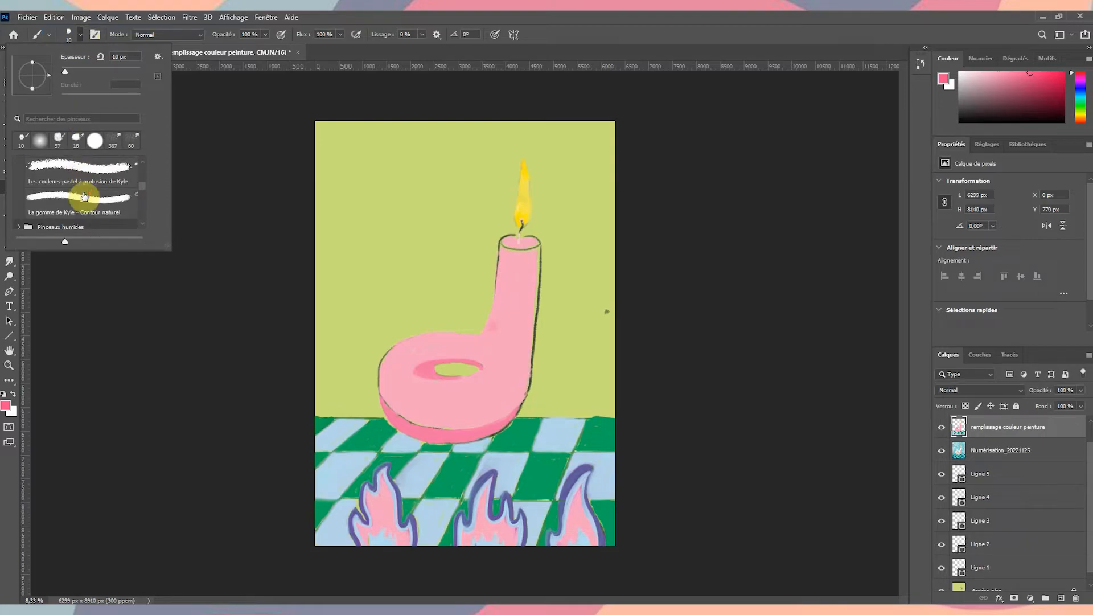
{"action": "scroll", "coordinate": [85, 199], "scroll_direction": "up", "scroll_amount": 5}
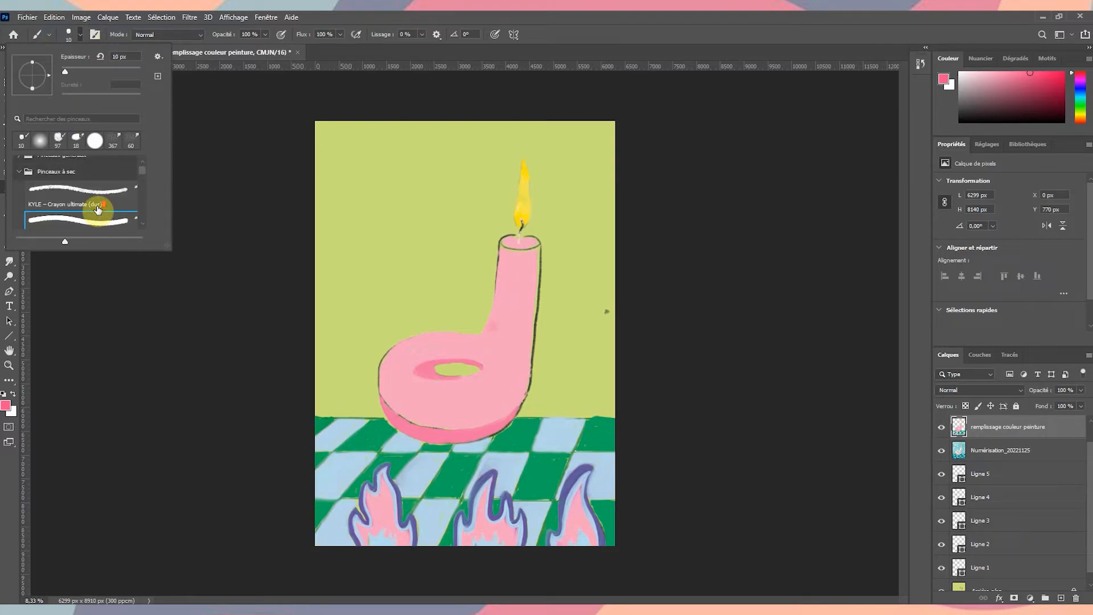
{"action": "scroll", "coordinate": [98, 209], "scroll_direction": "down", "scroll_amount": 1}
{"action": "left_click", "coordinate": [103, 205]}
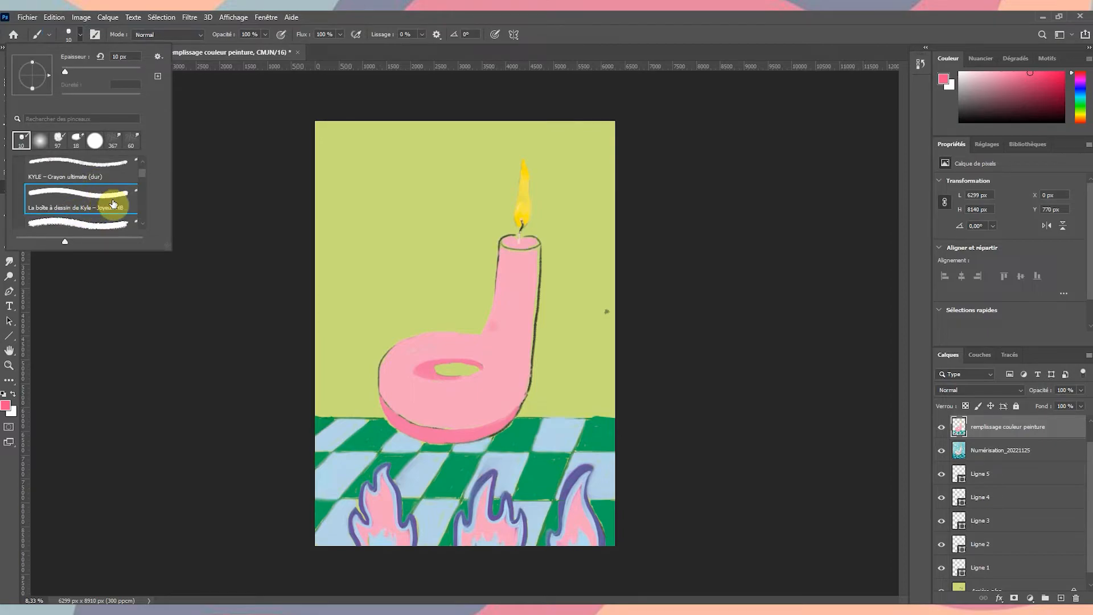
{"action": "scroll", "coordinate": [109, 197], "scroll_direction": "up", "scroll_amount": 1}
{"action": "left_click", "coordinate": [103, 183]}
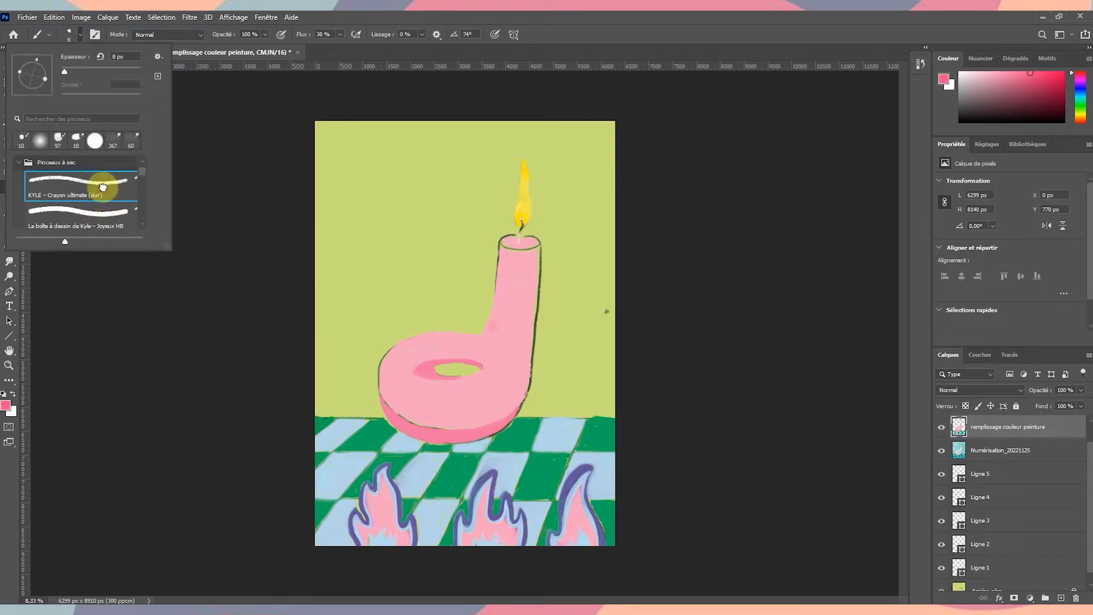
Set the brush to 43% opacity and 425 px, and shade the candle's body with darker pink
{"action": "left_click", "coordinate": [266, 35]}
{"action": "left_click_drag", "start_coordinate": [267, 47], "coordinate": [236, 46]}
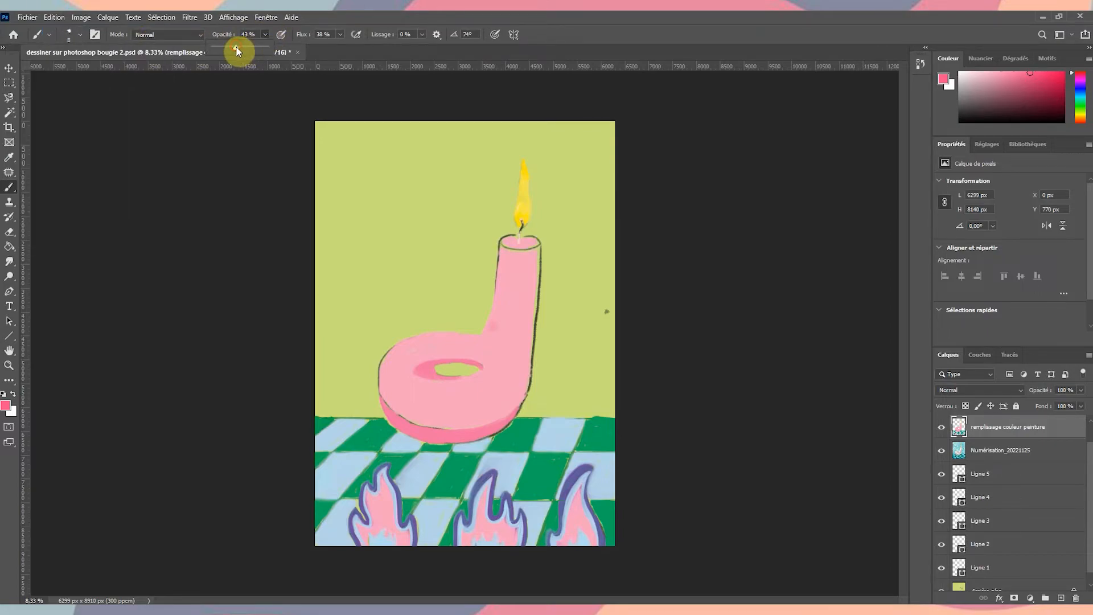
{"action": "left_click", "coordinate": [265, 36]}
{"action": "left_click", "coordinate": [81, 34]}
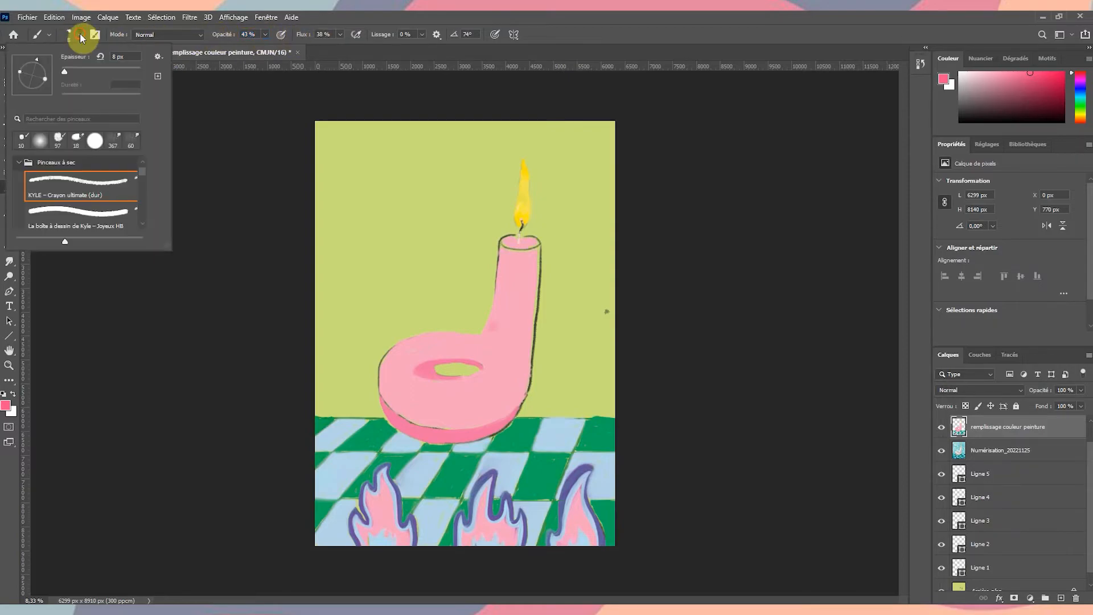
{"action": "left_click", "coordinate": [98, 70]}
{"action": "left_click_drag", "start_coordinate": [98, 70], "coordinate": [131, 70]}
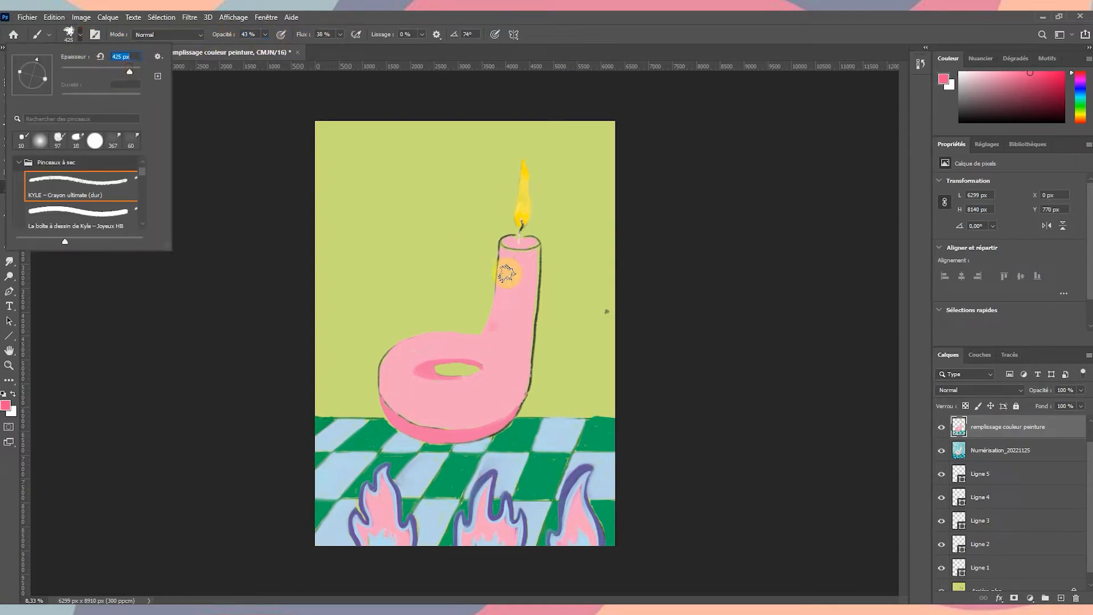
{"action": "mouse_move", "coordinate": [505, 303]}
{"action": "left_mouse_down"}
{"action": "mouse_move", "coordinate": [499, 329]}
{"action": "mouse_move", "coordinate": [527, 306]}
{"action": "mouse_move", "coordinate": [507, 288]}
{"action": "mouse_move", "coordinate": [529, 278]}
{"action": "mouse_move", "coordinate": [497, 339]}
{"action": "mouse_move", "coordinate": [436, 389]}
{"action": "mouse_move", "coordinate": [412, 359]}
{"action": "mouse_move", "coordinate": [420, 350]}
{"action": "mouse_move", "coordinate": [402, 383]}
{"action": "mouse_move", "coordinate": [421, 344]}
{"action": "mouse_move", "coordinate": [486, 348]}
{"action": "mouse_move", "coordinate": [422, 349]}
{"action": "mouse_move", "coordinate": [436, 342]}
{"action": "mouse_move", "coordinate": [492, 357]}
{"action": "mouse_move", "coordinate": [493, 379]}
{"action": "mouse_move", "coordinate": [513, 386]}
{"action": "mouse_move", "coordinate": [471, 388]}
{"action": "mouse_move", "coordinate": [520, 381]}
{"action": "mouse_move", "coordinate": [510, 395]}
{"action": "mouse_move", "coordinate": [469, 392]}
{"action": "mouse_move", "coordinate": [469, 411]}
{"action": "mouse_move", "coordinate": [504, 405]}
{"action": "mouse_move", "coordinate": [483, 378]}
{"action": "mouse_move", "coordinate": [532, 252]}
{"action": "left_mouse_up"}
Set the foreground colour to very pale pink and paint soft highlights on the candle's ring and stem
{"action": "left_click", "coordinate": [6, 405]}
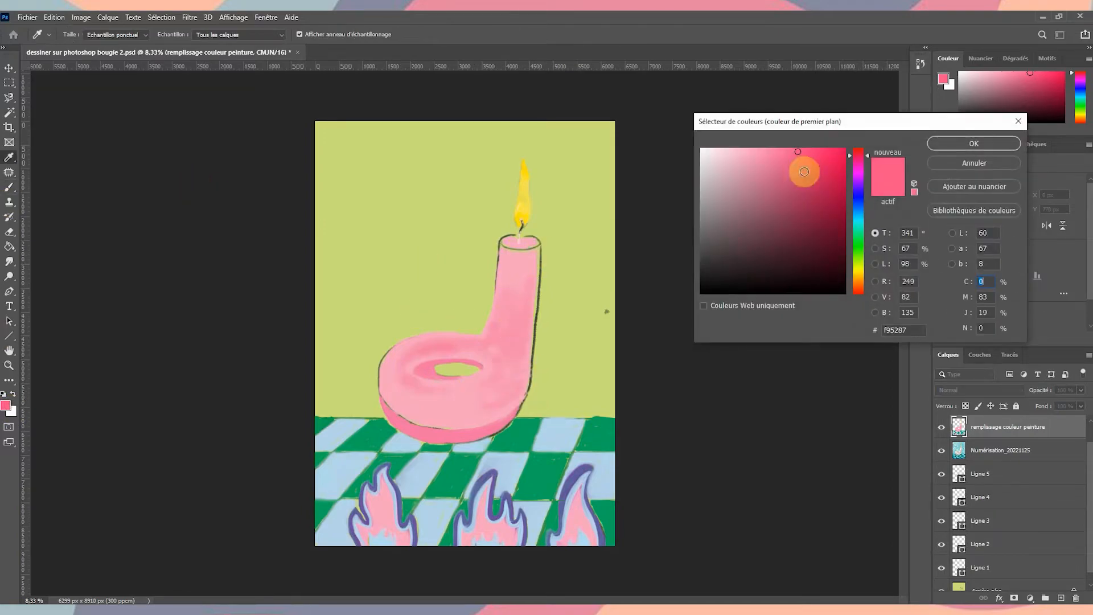
{"action": "left_click", "coordinate": [721, 144]}
{"action": "left_click", "coordinate": [970, 143]}
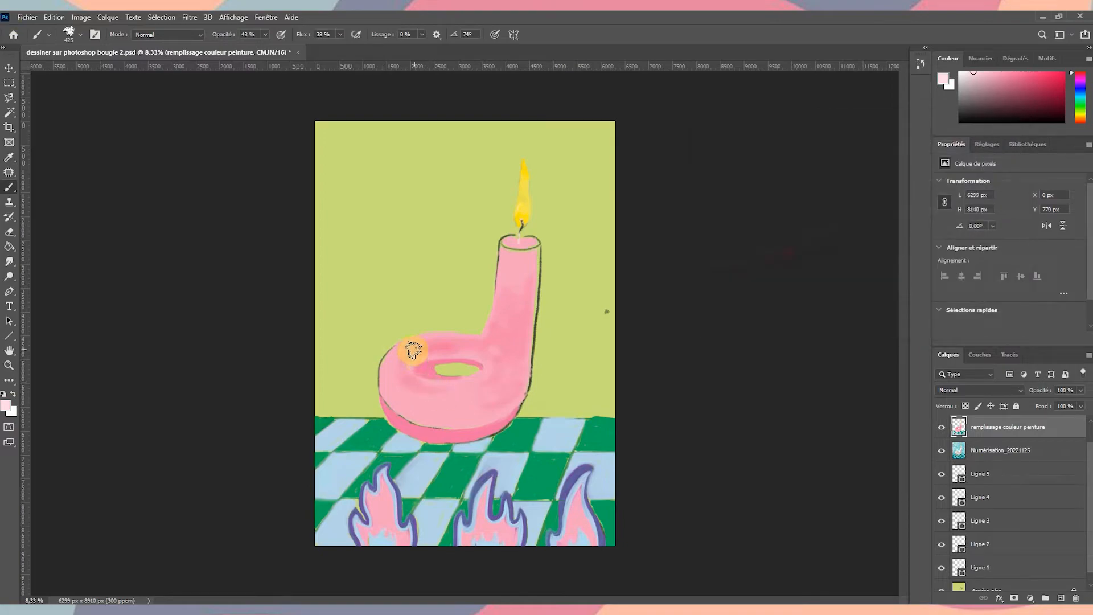
{"action": "mouse_move", "coordinate": [416, 356]}
{"action": "left_mouse_down"}
{"action": "mouse_move", "coordinate": [416, 383]}
{"action": "mouse_move", "coordinate": [431, 396]}
{"action": "mouse_move", "coordinate": [500, 372]}
{"action": "left_mouse_up"}
{"action": "left_click_drag", "start_coordinate": [519, 305], "coordinate": [524, 313]}
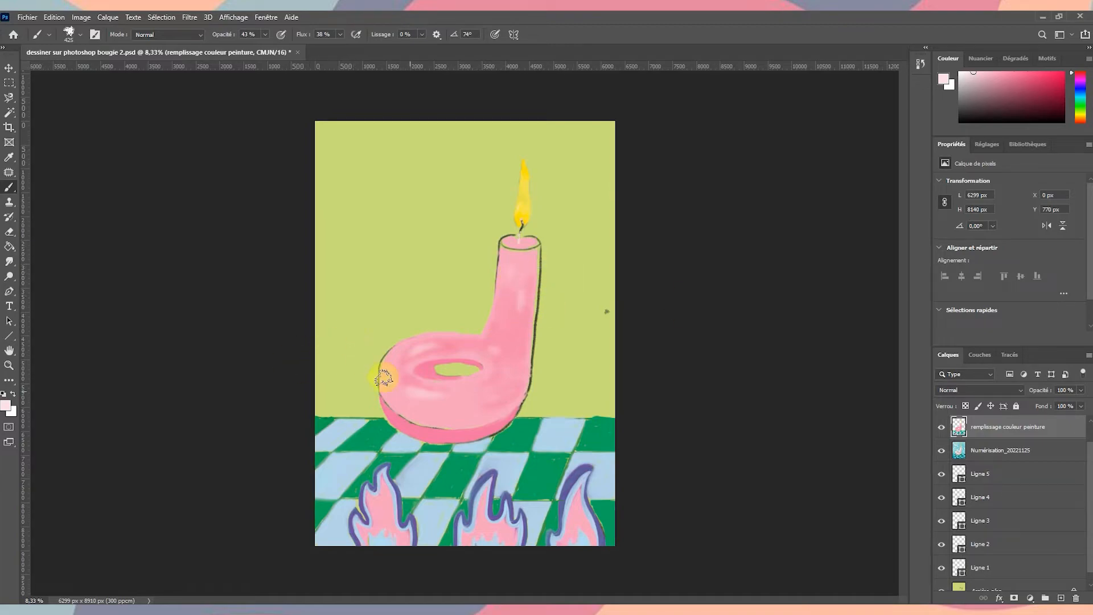
Sample the pink of the candle's lower edge, make it more saturated, and shade that edge with it
{"action": "left_click", "coordinate": [434, 432], "text": "alt"}
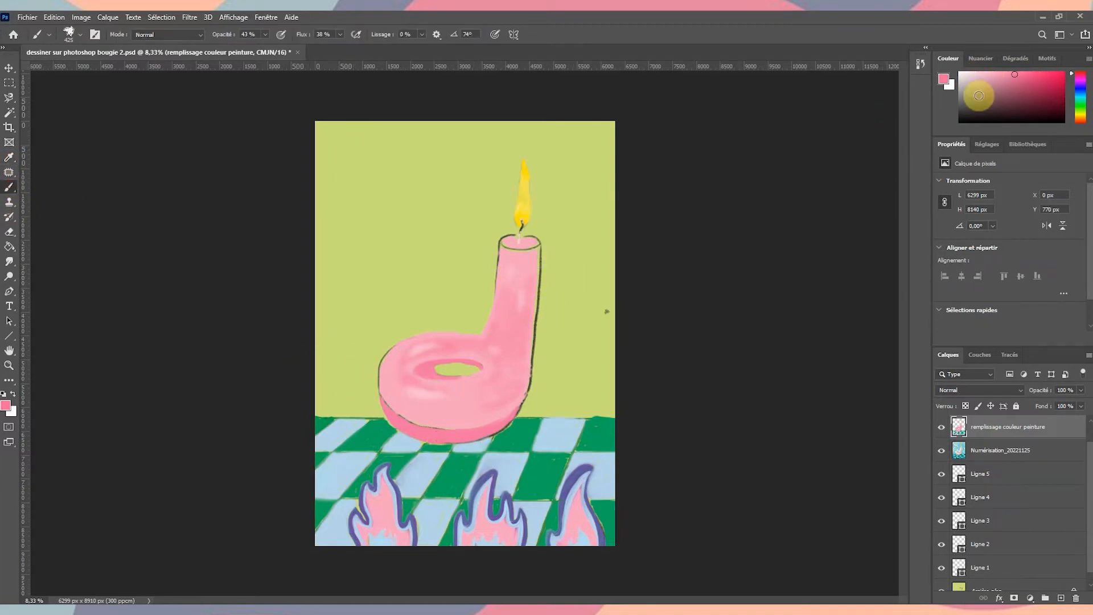
{"action": "left_click", "coordinate": [1028, 75]}
{"action": "mouse_move", "coordinate": [389, 408]}
{"action": "left_mouse_down"}
{"action": "mouse_move", "coordinate": [436, 440]}
{"action": "mouse_move", "coordinate": [509, 413]}
{"action": "mouse_move", "coordinate": [437, 432]}
{"action": "mouse_move", "coordinate": [409, 423]}
{"action": "mouse_move", "coordinate": [467, 429]}
{"action": "left_mouse_up"}
Reduce the pencil brush to 87 px for detail work around the top of the candle
{"action": "key", "text": "z"}
{"action": "left_click", "coordinate": [520, 419]}
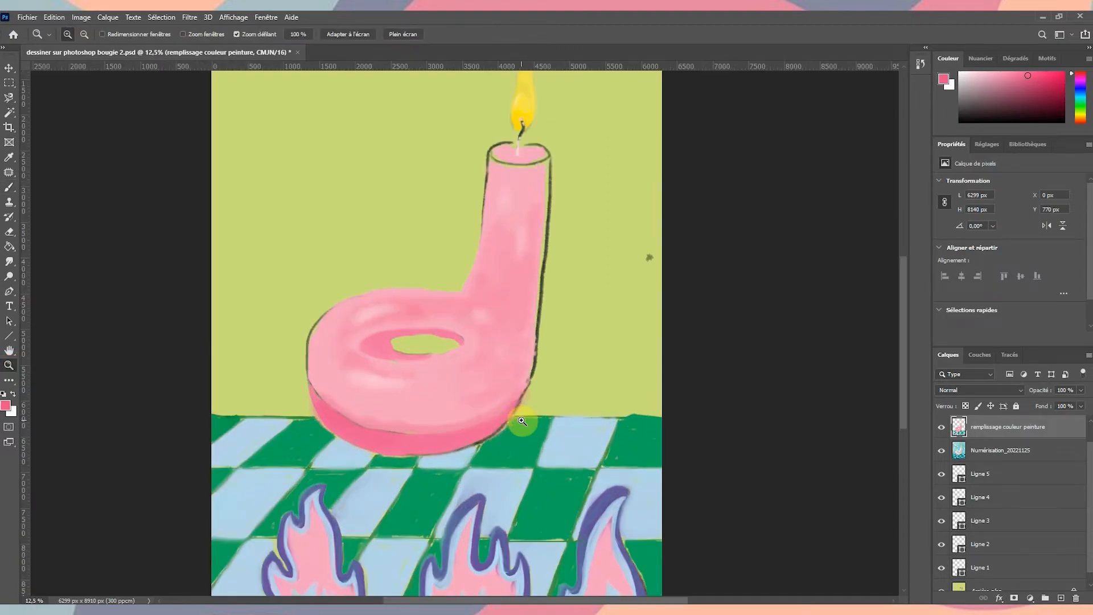
{"action": "left_click", "coordinate": [550, 473]}
{"action": "scroll", "coordinate": [550, 474], "scroll_direction": "up", "scroll_amount": 3}
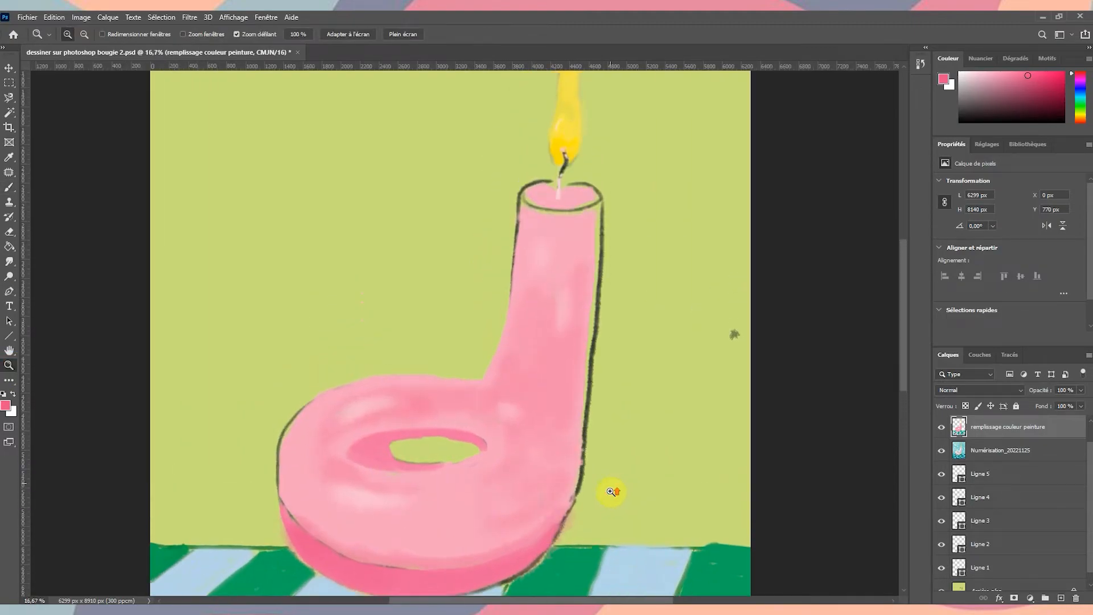
{"action": "left_click", "coordinate": [9, 187]}
{"action": "left_click", "coordinate": [69, 35]}
{"action": "left_click", "coordinate": [96, 71]}
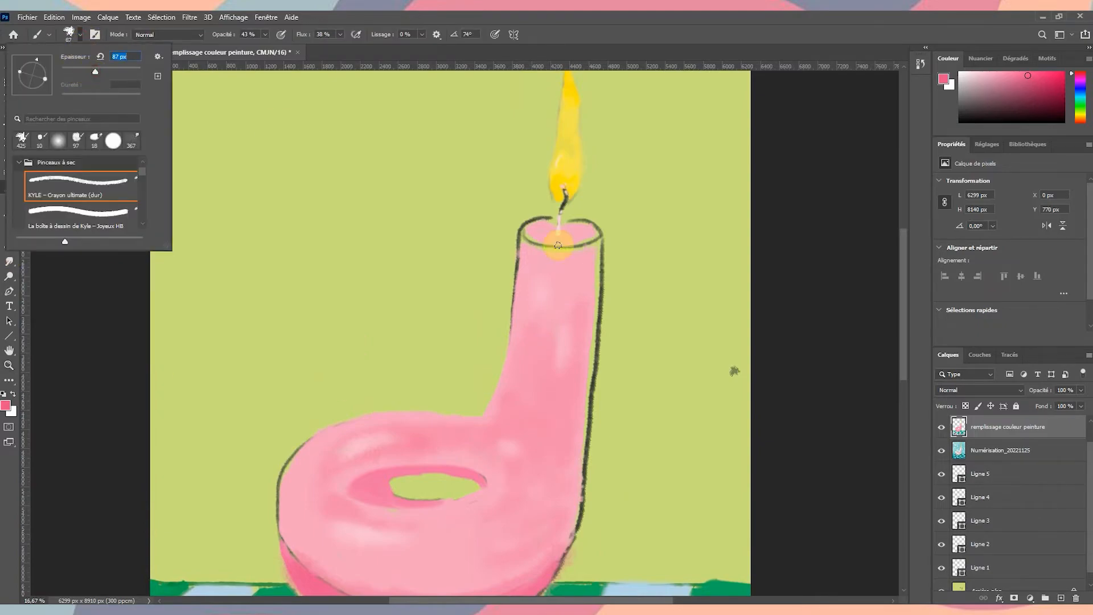
Paint fine pink strokes with the 87 px brush just below the candle's top rim
{"action": "left_click", "coordinate": [529, 252]}
{"action": "mouse_move", "coordinate": [526, 242]}
{"action": "left_mouse_down"}
{"action": "mouse_move", "coordinate": [537, 259]}
{"action": "mouse_move", "coordinate": [528, 242]}
{"action": "mouse_move", "coordinate": [528, 264]}
{"action": "left_mouse_up"}
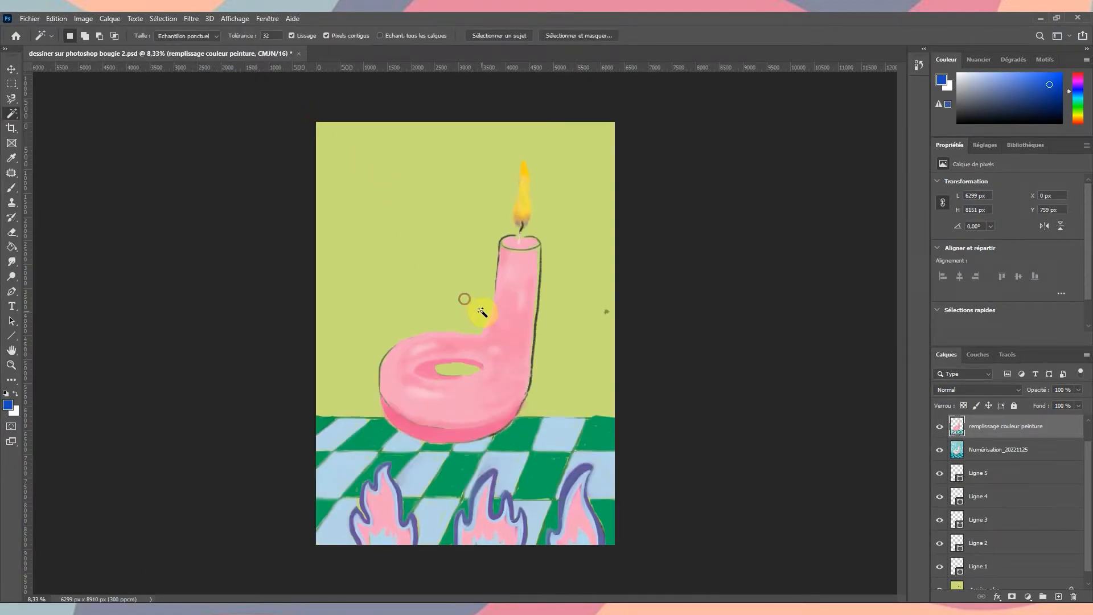
Select the plain background with the Magnetic Lasso, tracing along the table edge, candle, flame and canvas borders
{"action": "right_click", "coordinate": [11, 98]}
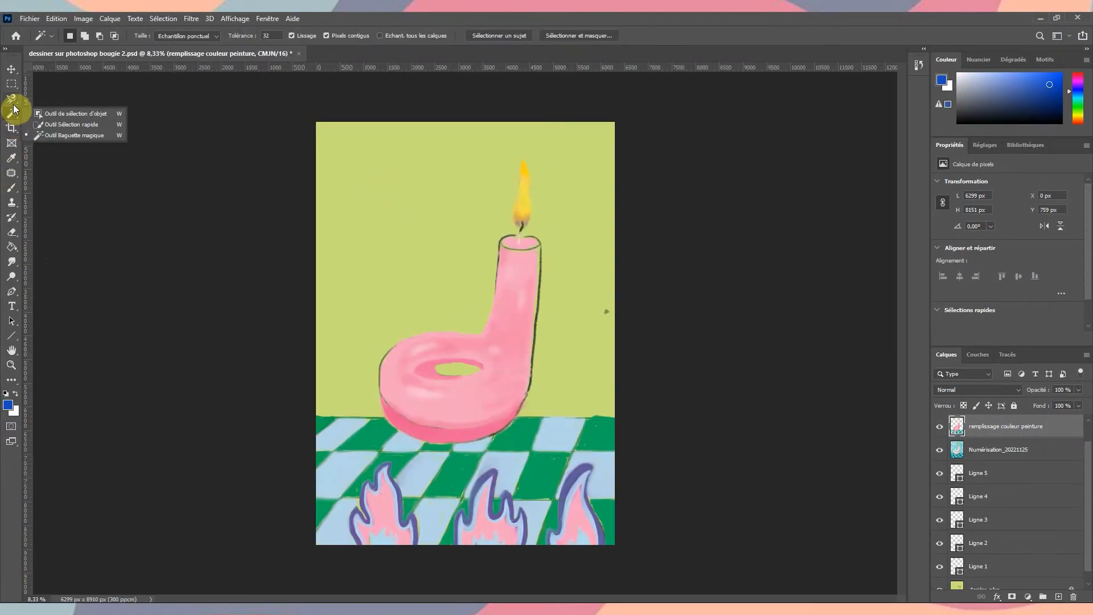
{"action": "left_click", "coordinate": [76, 120]}
{"action": "left_click", "coordinate": [317, 414]}
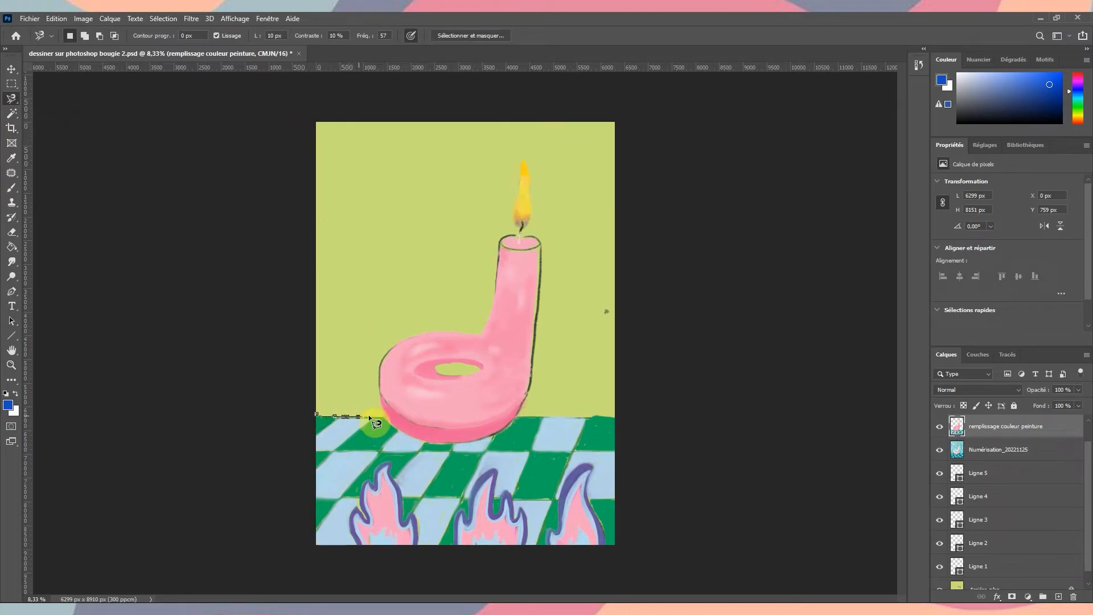
{"action": "left_click", "coordinate": [499, 239]}
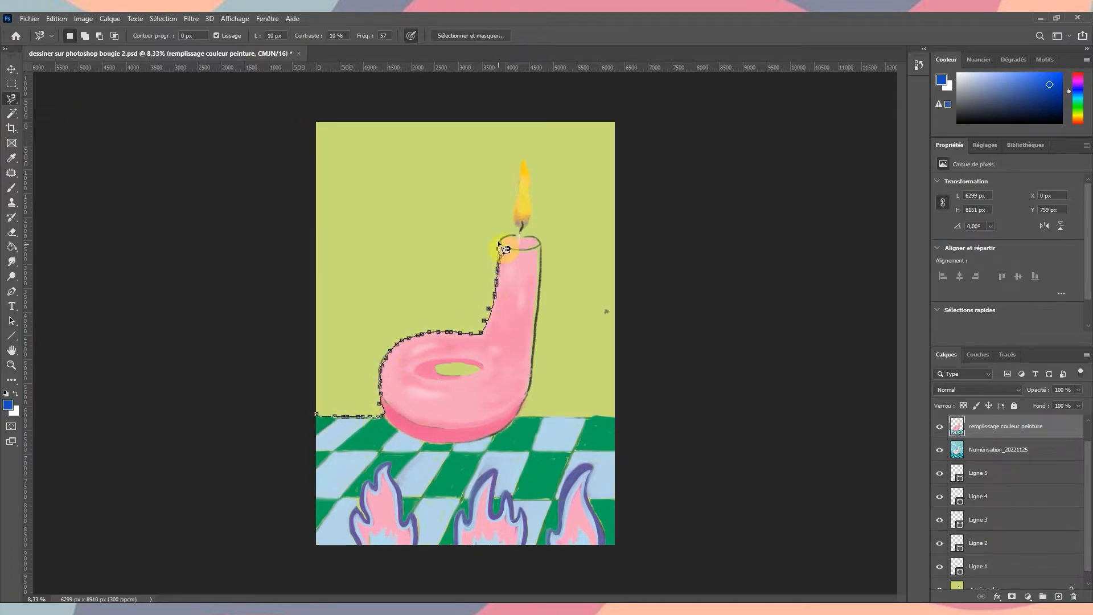
{"action": "left_click", "coordinate": [515, 234]}
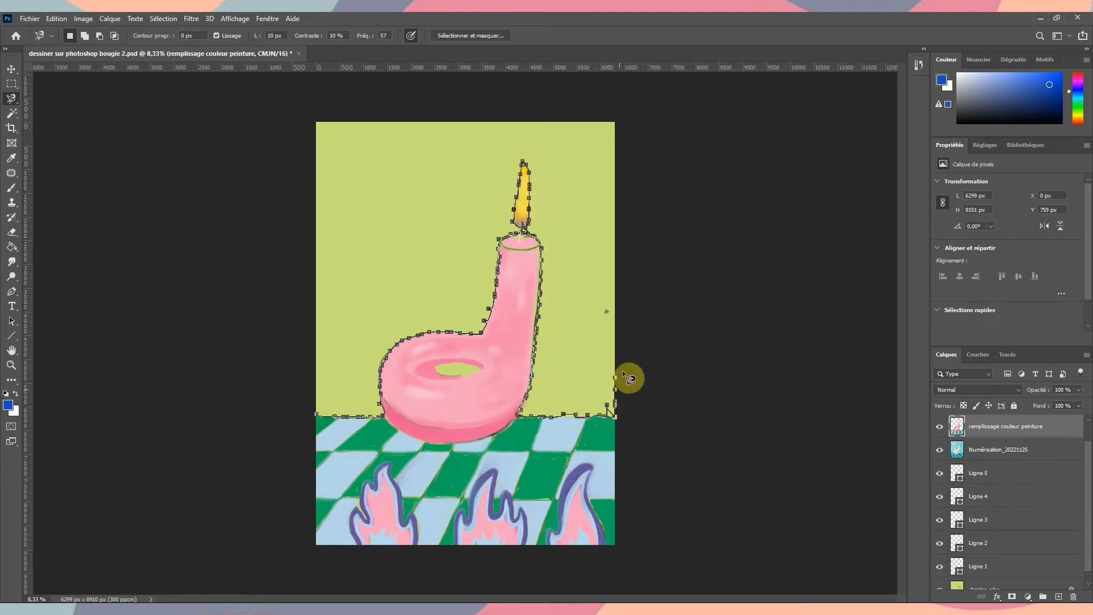
{"action": "left_click", "coordinate": [301, 120]}
{"action": "key", "text": "m"}
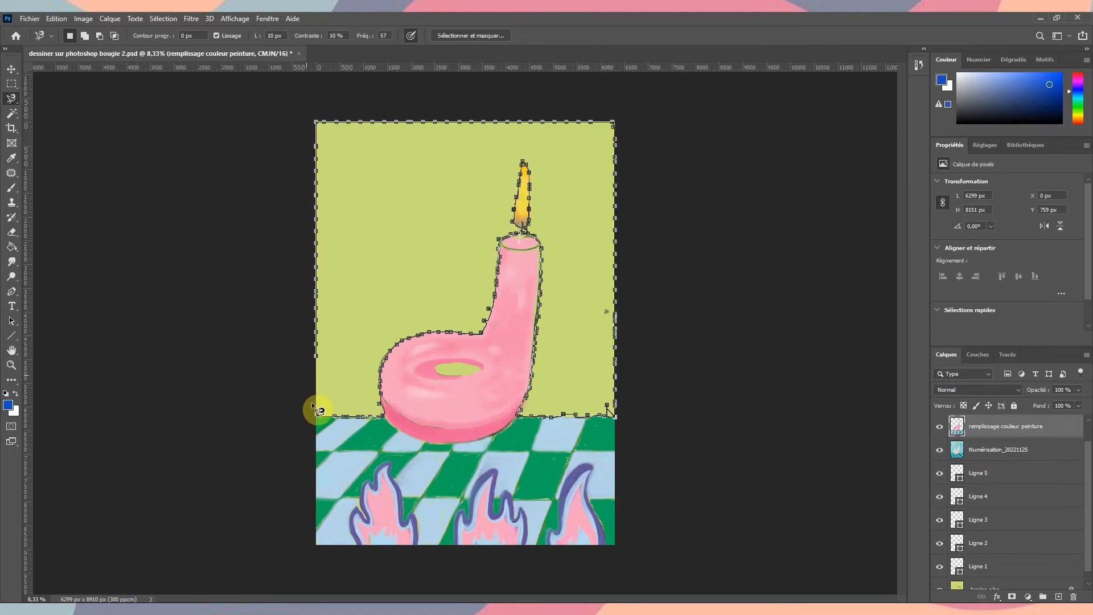
Create a new layer named "fond degradé" for the background and switch to the Gradient tool
{"action": "left_click", "coordinate": [110, 18]}
{"action": "mouse_move", "coordinate": [131, 30]}
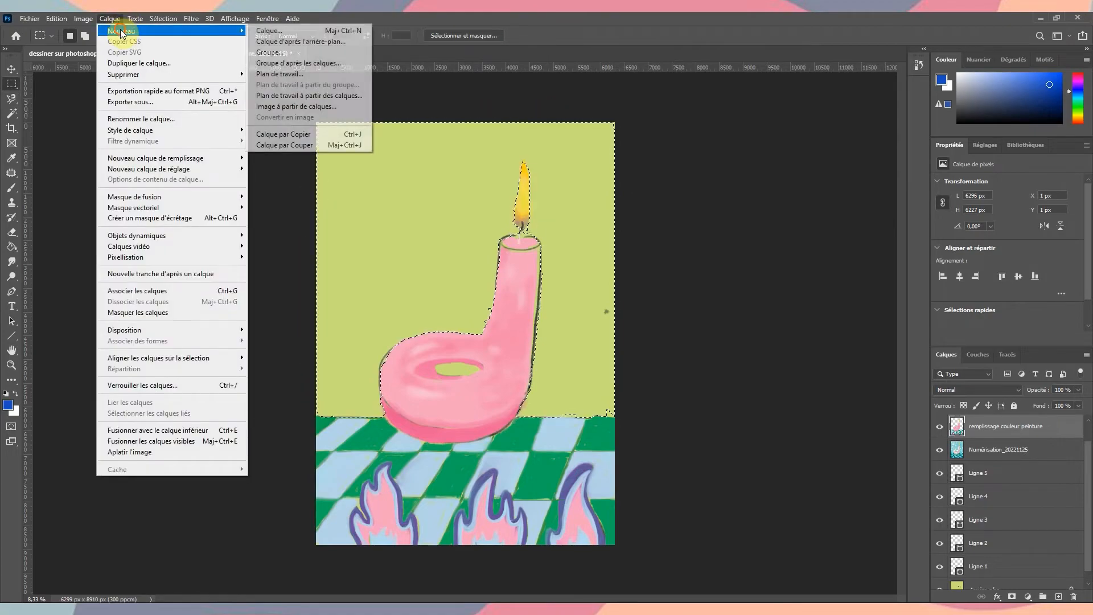
{"action": "left_click", "coordinate": [254, 33]}
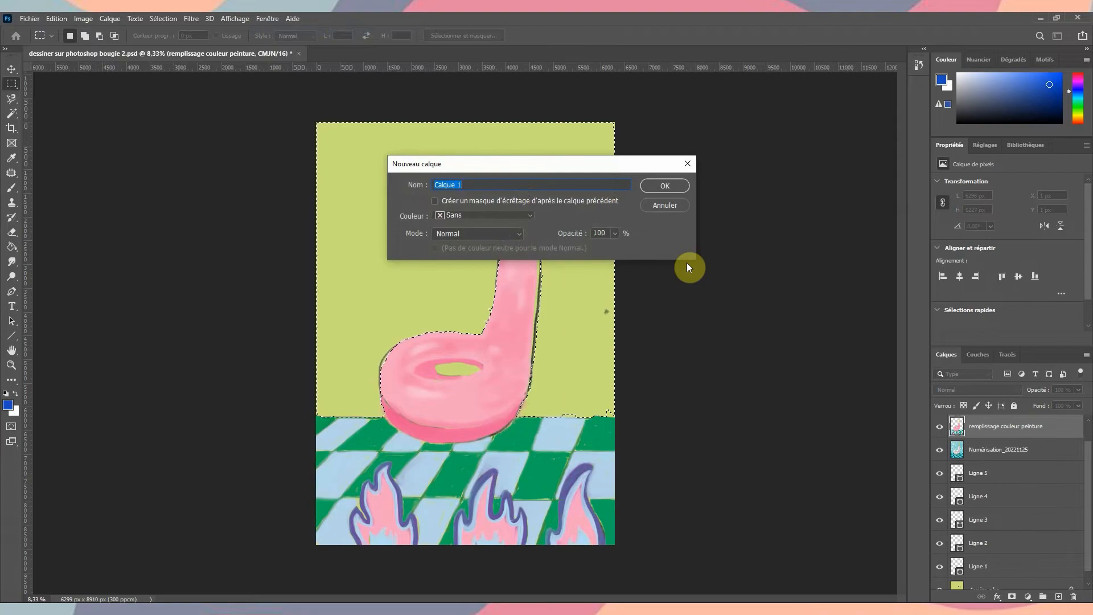
{"action": "type", "text": "fond degradé"}
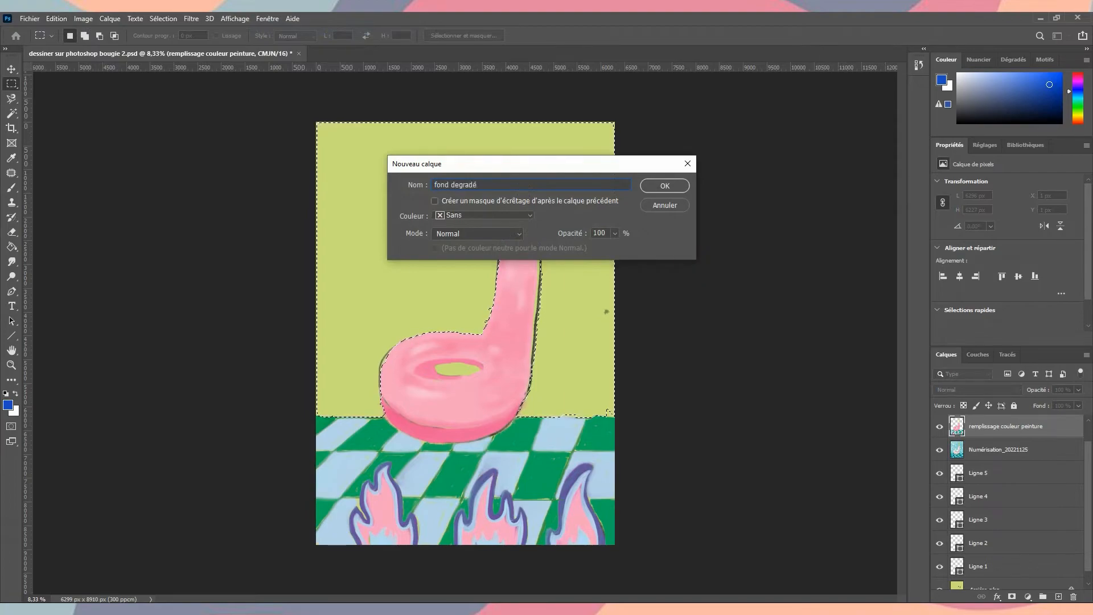
{"action": "key", "text": "Return"}
{"action": "key", "text": "g"}
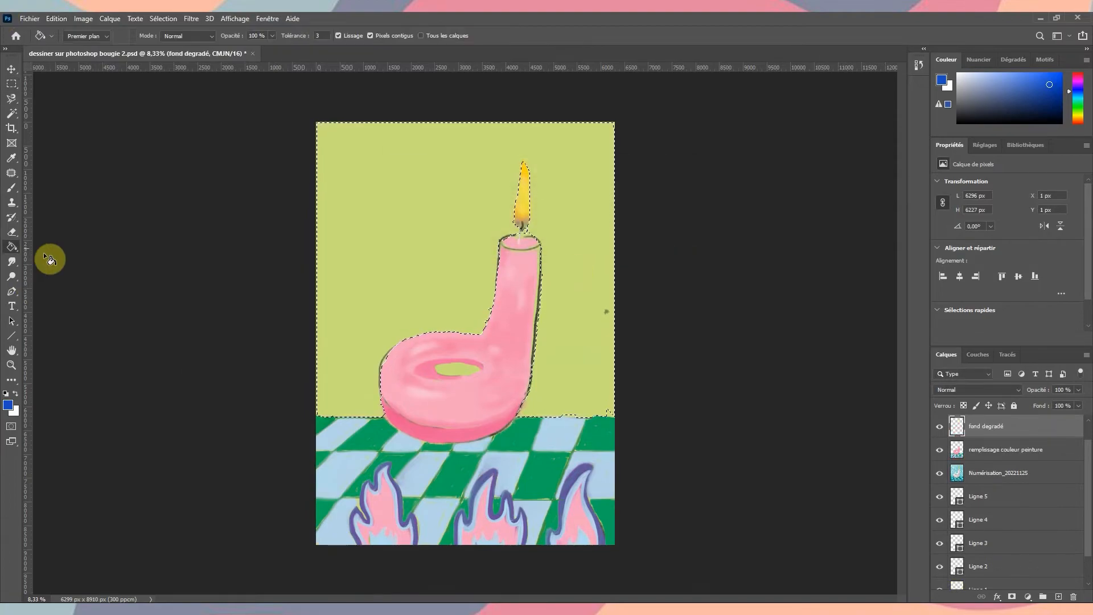
{"action": "right_click", "coordinate": [13, 249]}
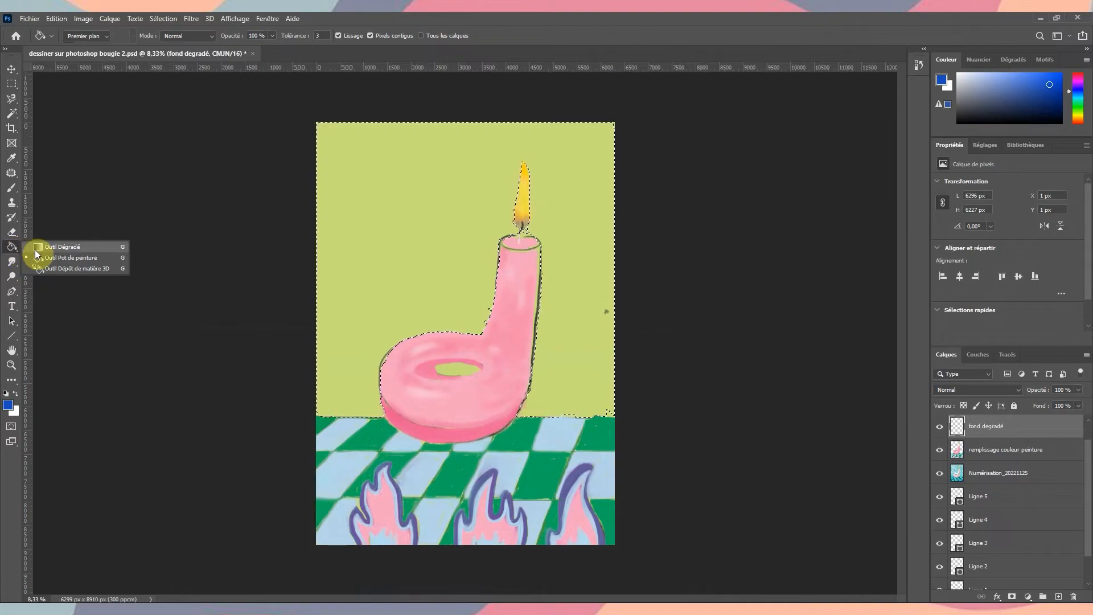
{"action": "left_click", "coordinate": [39, 247]}
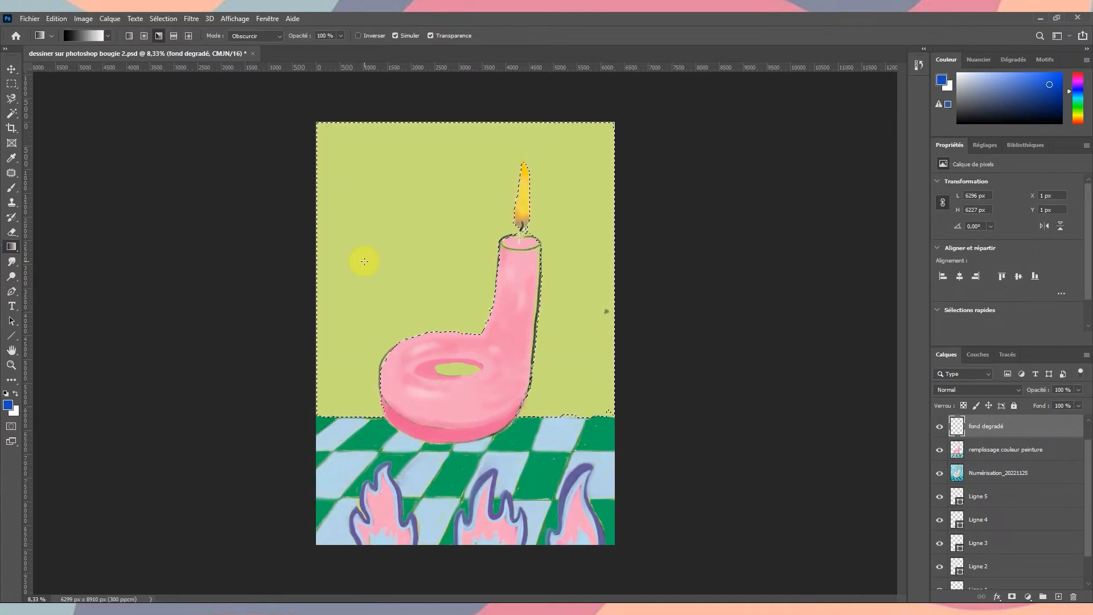
Try an angle gradient from the green presets (Verts) across the selected background
{"action": "left_click", "coordinate": [108, 36]}
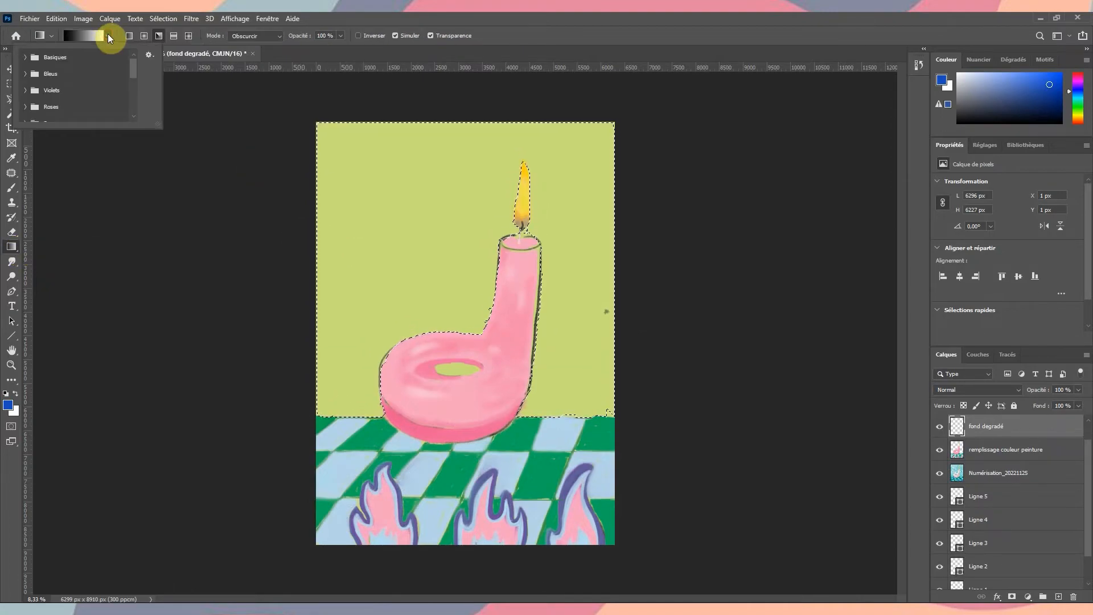
{"action": "scroll", "coordinate": [72, 107], "scroll_direction": "down", "scroll_amount": 2}
{"action": "scroll", "coordinate": [72, 108], "scroll_direction": "down", "scroll_amount": 3}
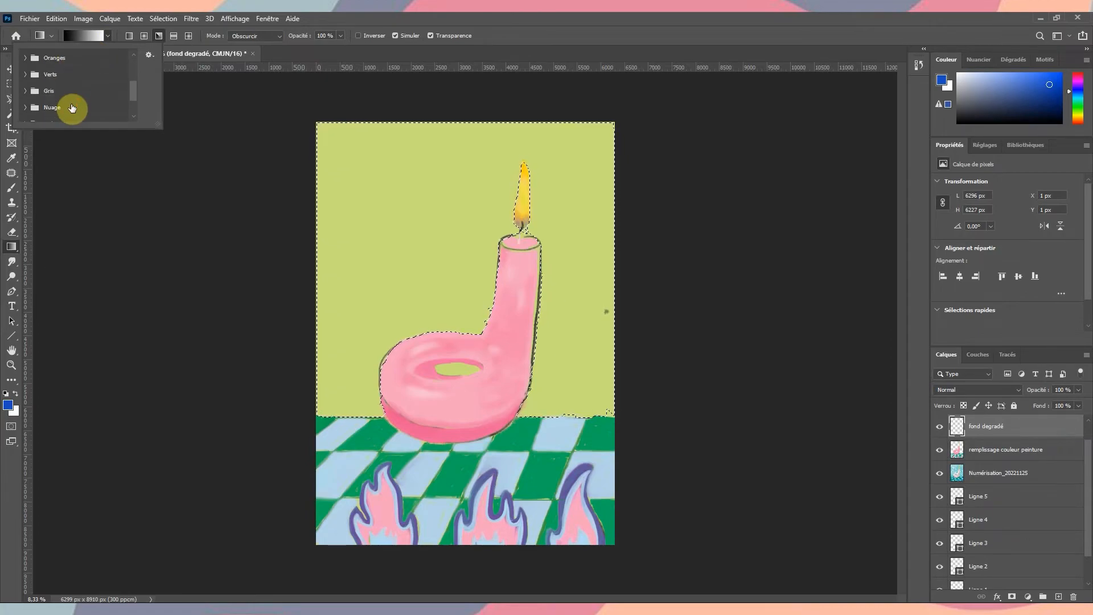
{"action": "left_click", "coordinate": [27, 74]}
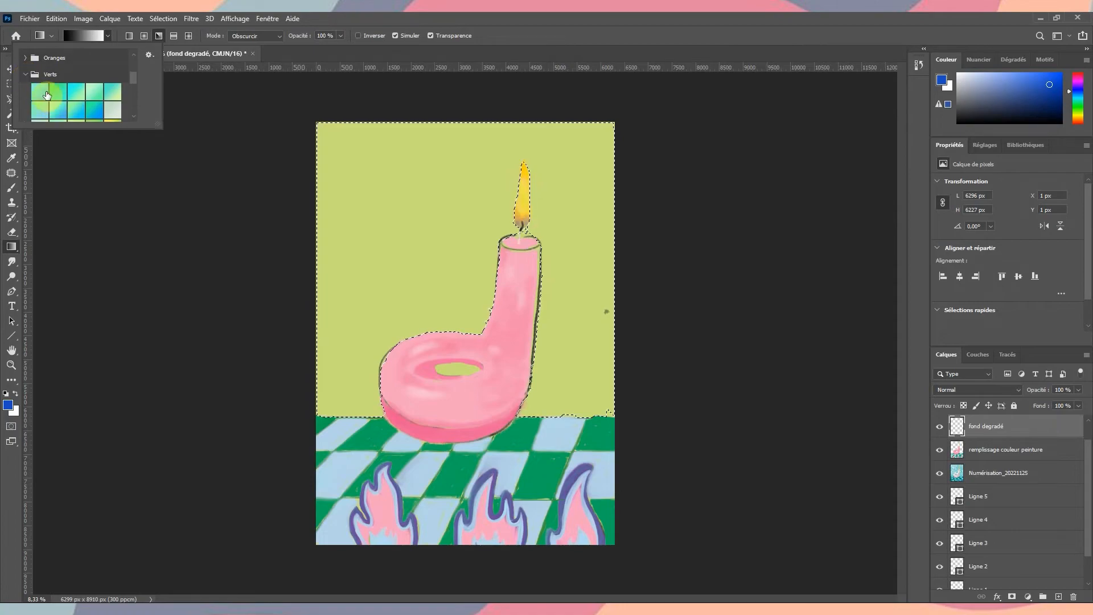
{"action": "left_click", "coordinate": [45, 93]}
{"action": "left_click_drag", "start_coordinate": [338, 234], "coordinate": [312, 248]}
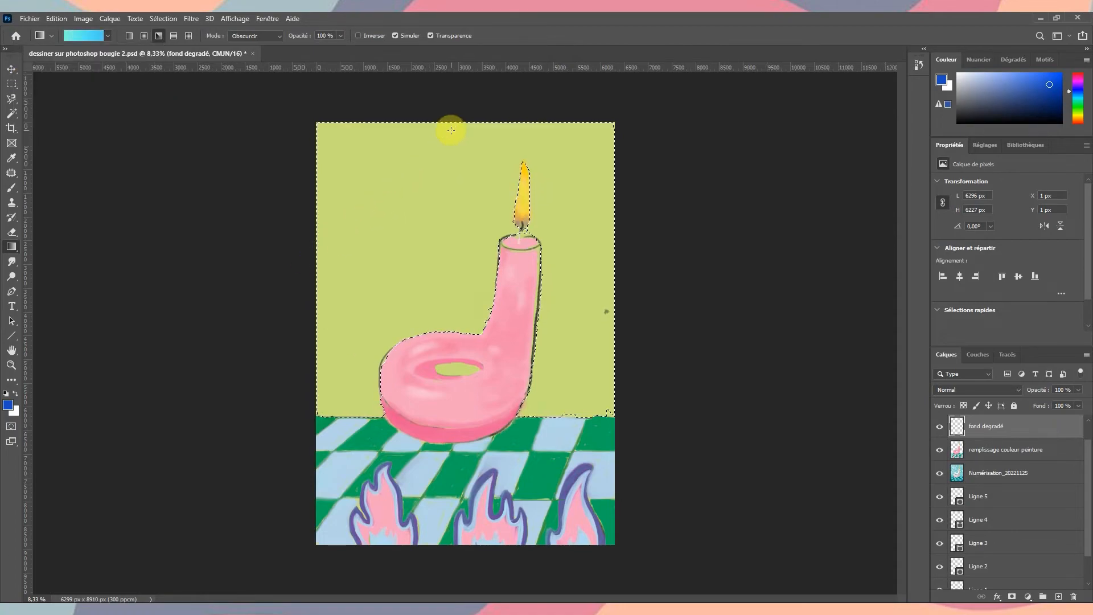
Undo the background gradient attempts and redraw the green angle gradient at 50% opacity in a different direction
{"action": "left_click", "coordinate": [57, 18]}
{"action": "left_click", "coordinate": [72, 36]}
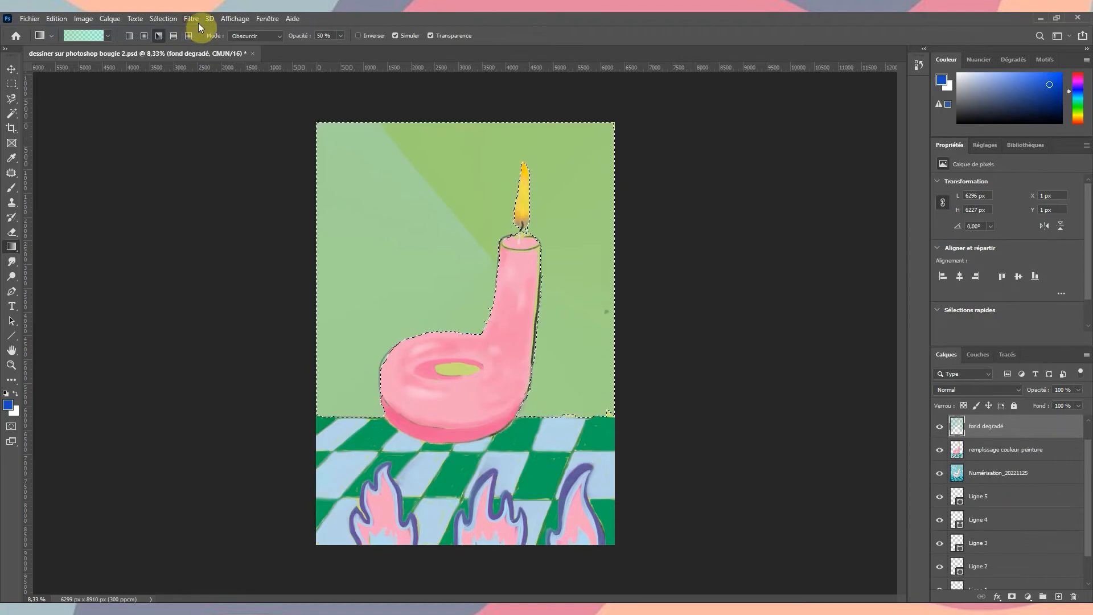
{"action": "left_click", "coordinate": [56, 19]}
{"action": "left_click", "coordinate": [72, 33]}
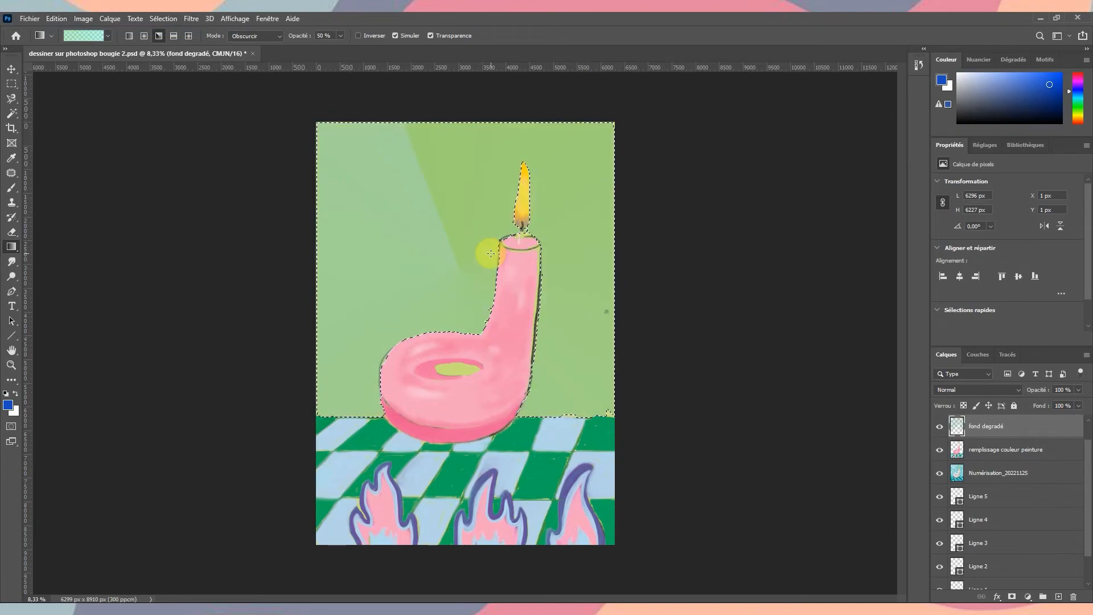
Deselect the background and shift the gradient layer's hue to +33 with Hue/Saturation
{"action": "key", "text": "ctrl+d"}
{"action": "key", "text": "z"}
{"action": "left_click", "coordinate": [83, 18]}
{"action": "left_click", "coordinate": [99, 49]}
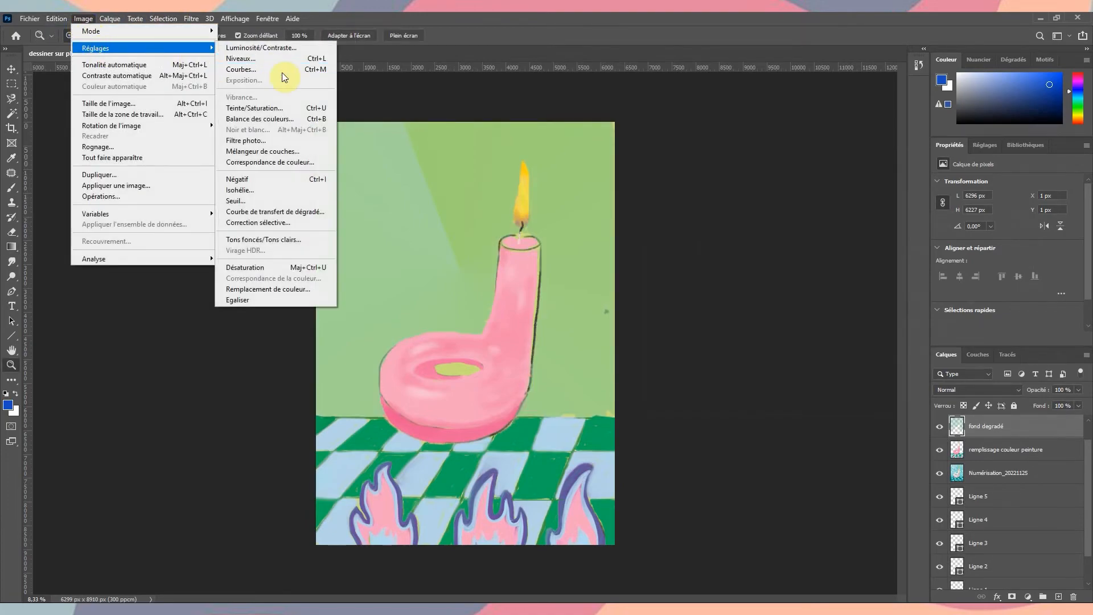
{"action": "left_click", "coordinate": [290, 110]}
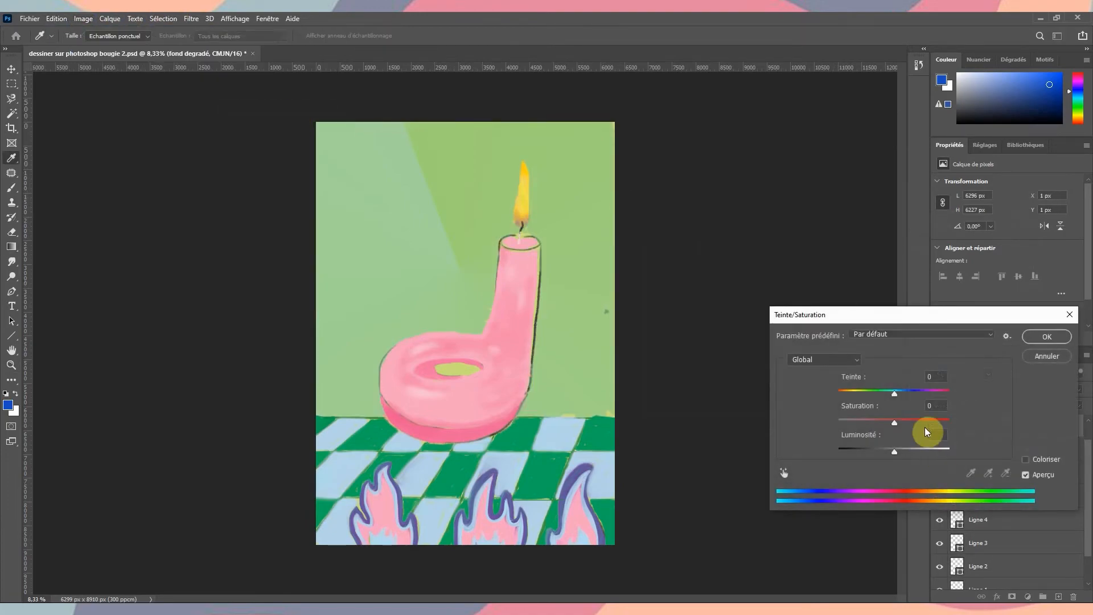
{"action": "left_click_drag", "start_coordinate": [893, 395], "coordinate": [917, 396]}
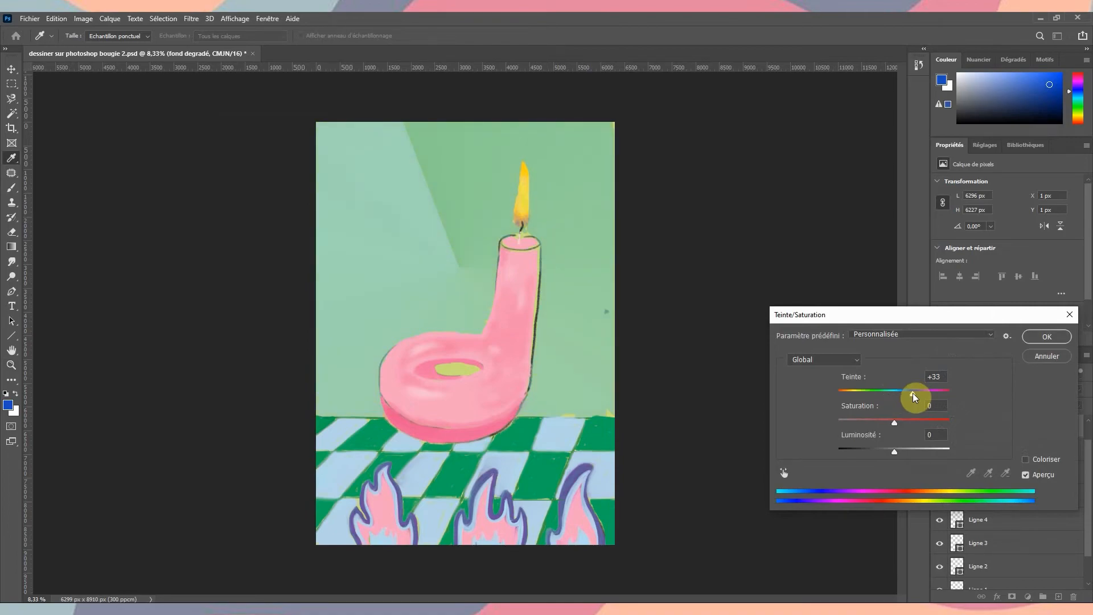
{"action": "left_click", "coordinate": [1046, 337]}
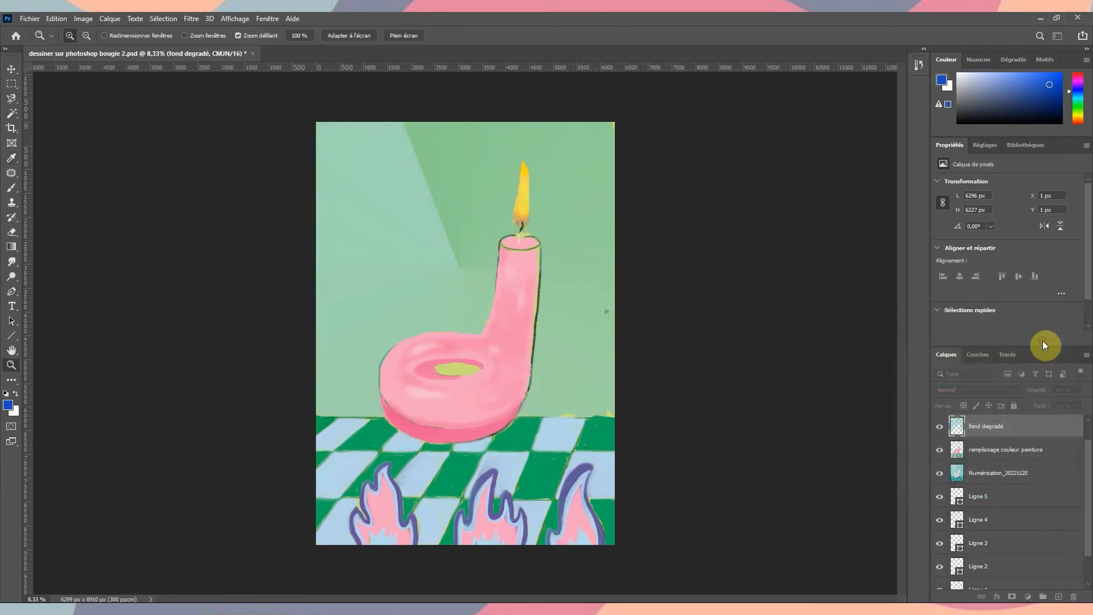
Try adjusting the midtones of the gradient layer with Levels
{"action": "left_click", "coordinate": [80, 18]}
{"action": "mouse_move", "coordinate": [94, 44]}
{"action": "left_click", "coordinate": [273, 54]}
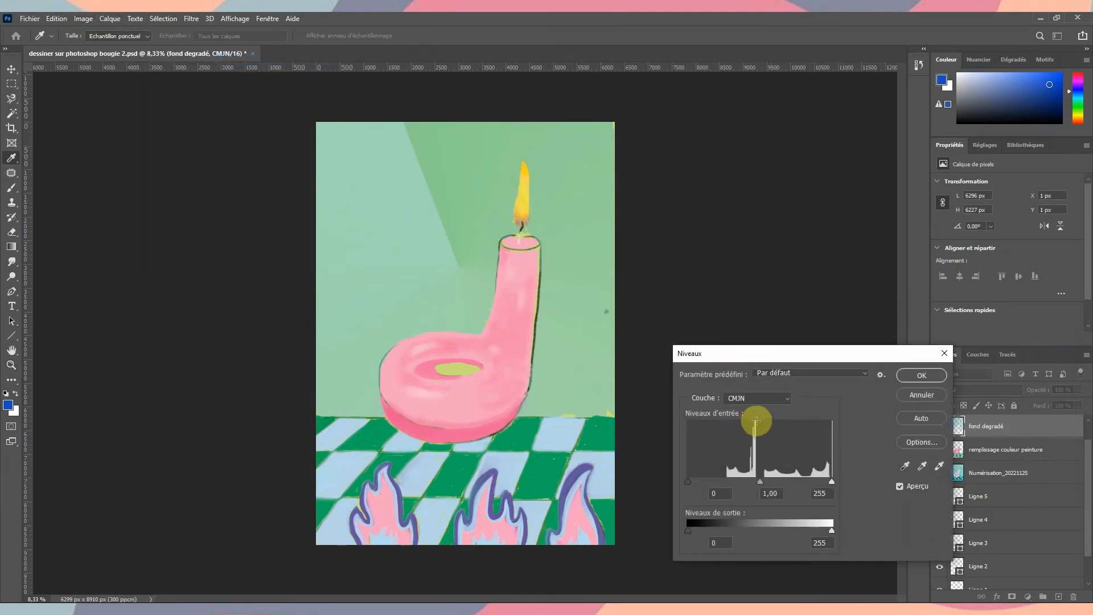
{"action": "left_click_drag", "start_coordinate": [761, 483], "coordinate": [769, 483]}
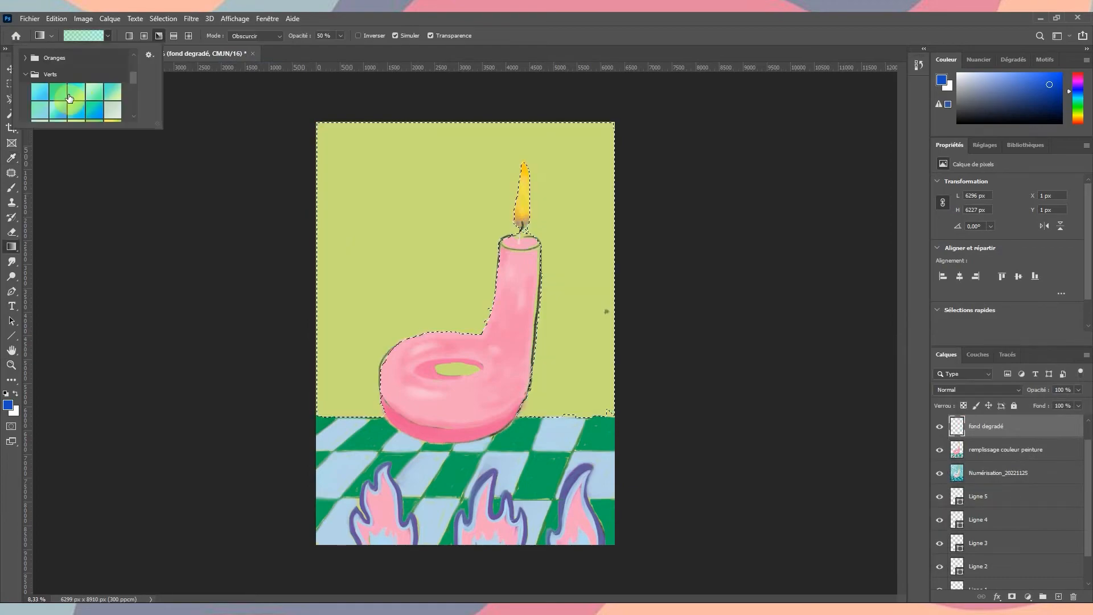
Fill the selected background with a green-to-blue radial gradient from the Bleus presets in Fondu mode at 50% opacity, and deselect
{"action": "scroll", "coordinate": [68, 96], "scroll_direction": "up", "scroll_amount": 3}
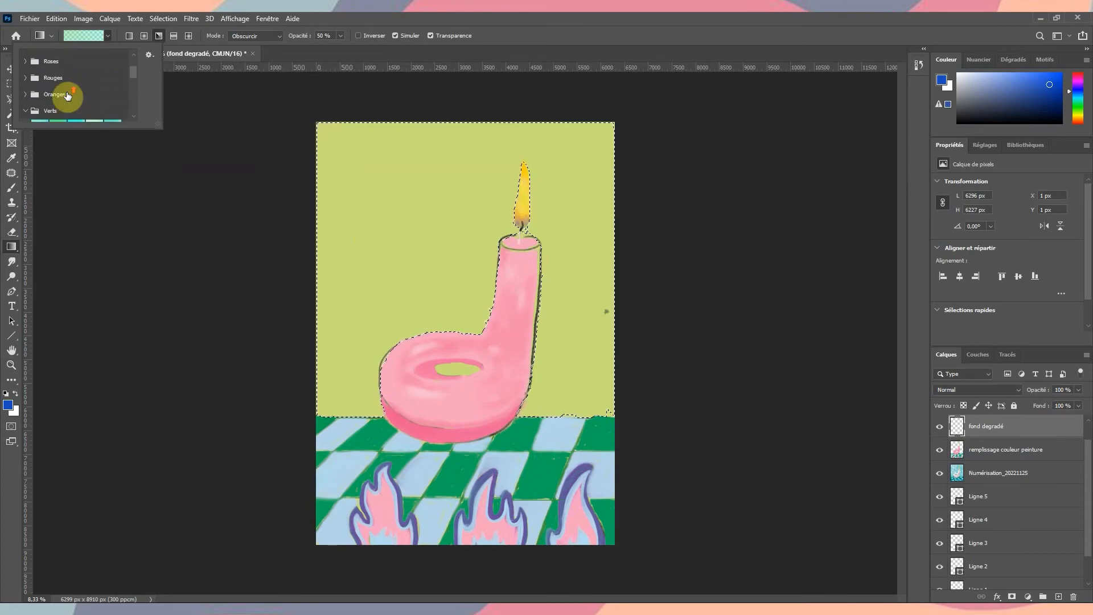
{"action": "left_click", "coordinate": [27, 74]}
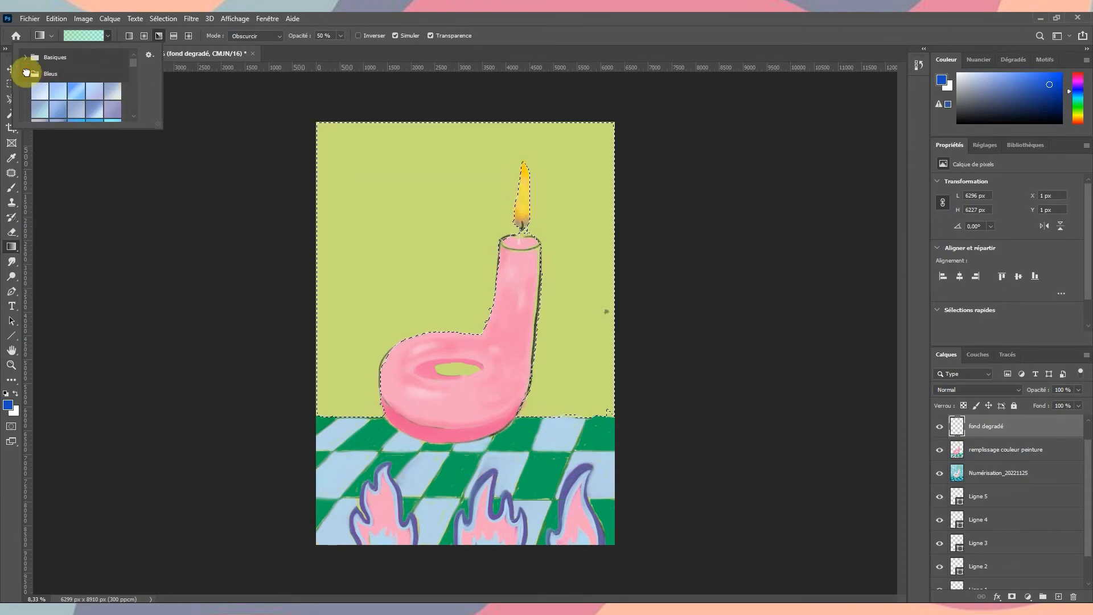
{"action": "scroll", "coordinate": [55, 104], "scroll_direction": "down", "scroll_amount": 2}
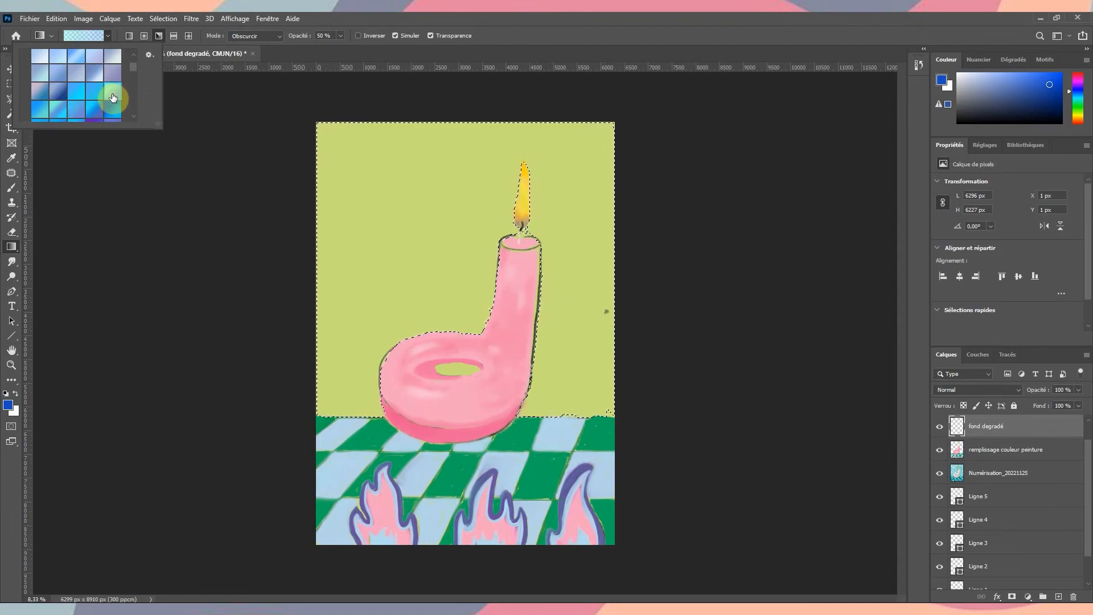
{"action": "left_click", "coordinate": [277, 37]}
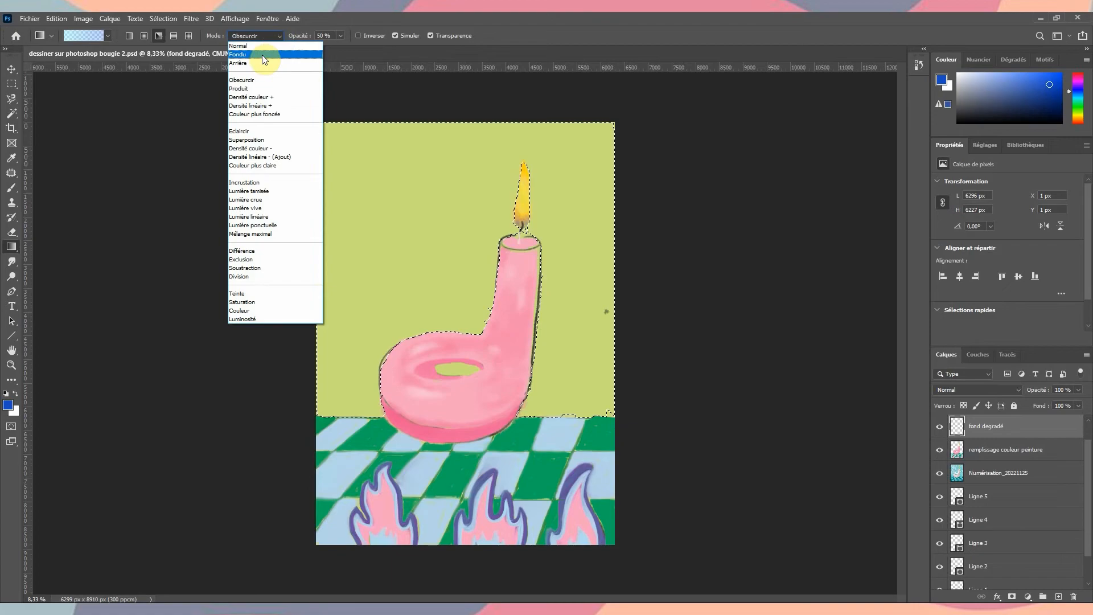
{"action": "left_click", "coordinate": [262, 54]}
{"action": "left_click_drag", "start_coordinate": [437, 271], "coordinate": [418, 242]}
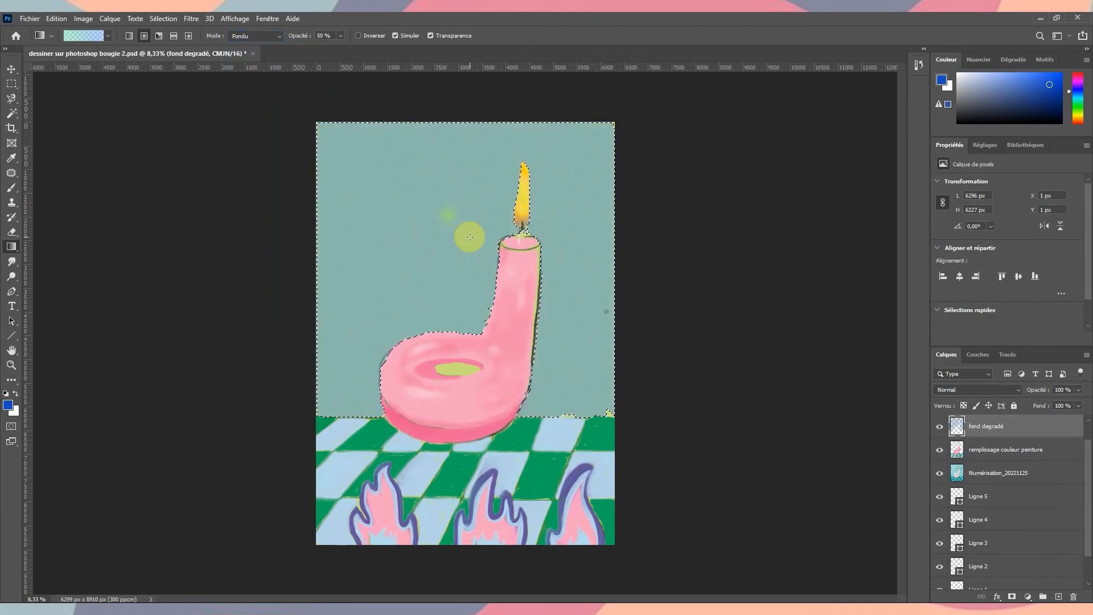
{"action": "left_click", "coordinate": [12, 85]}
{"action": "key", "text": "ctrl+d"}
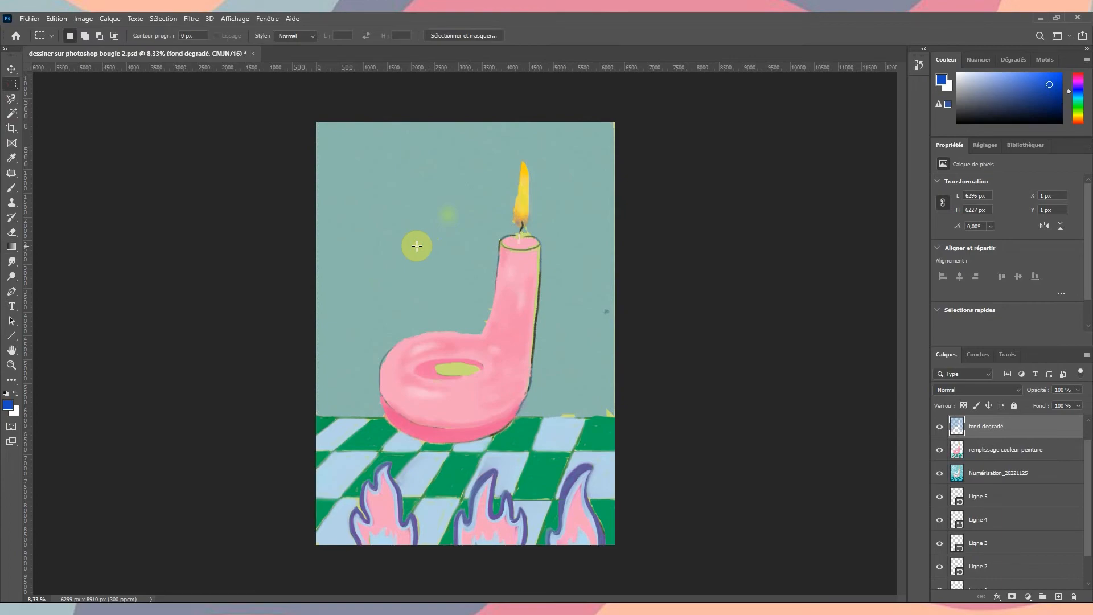
{"action": "left_click", "coordinate": [12, 364]}
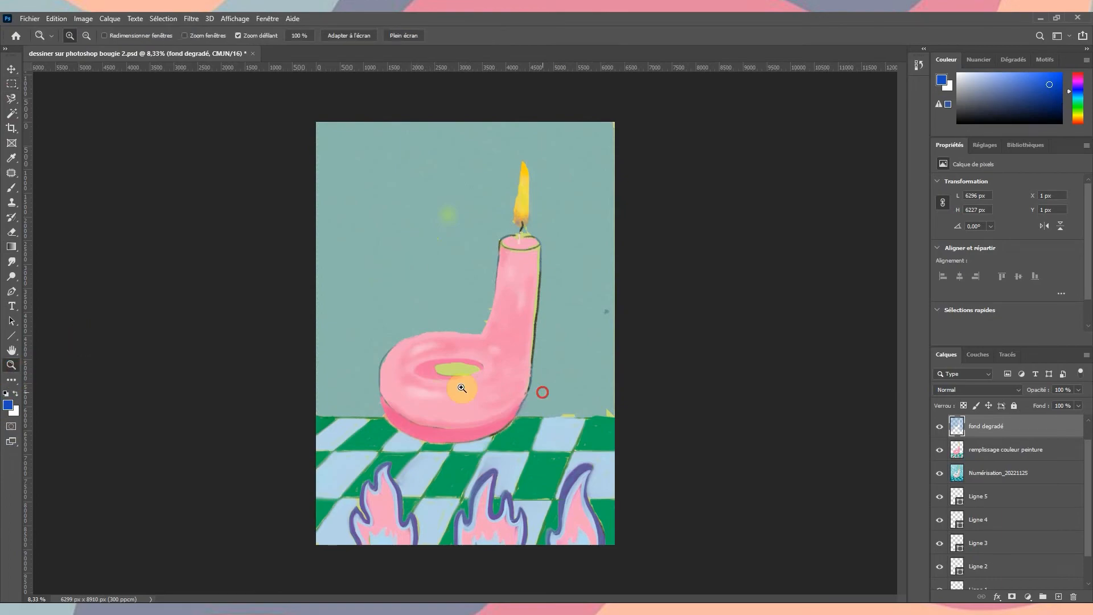
{"action": "left_click", "coordinate": [542, 392]}
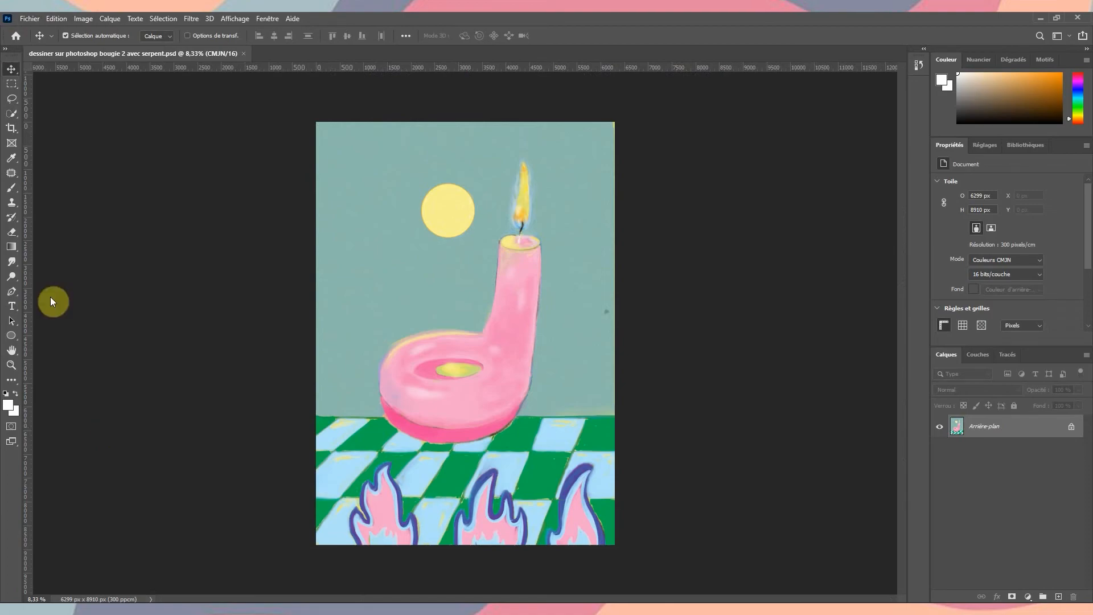
Open the print settings for the illustration and apply the Standard preset in the Canon TS8300 series printer's properties
{"action": "left_click", "coordinate": [30, 19]}
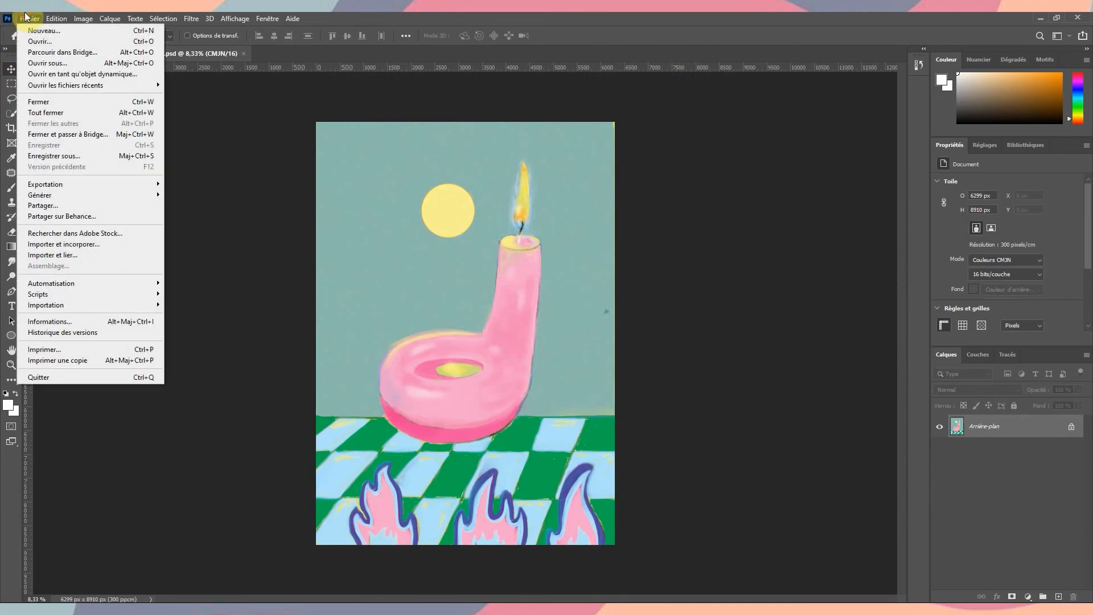
{"action": "left_click", "coordinate": [45, 350]}
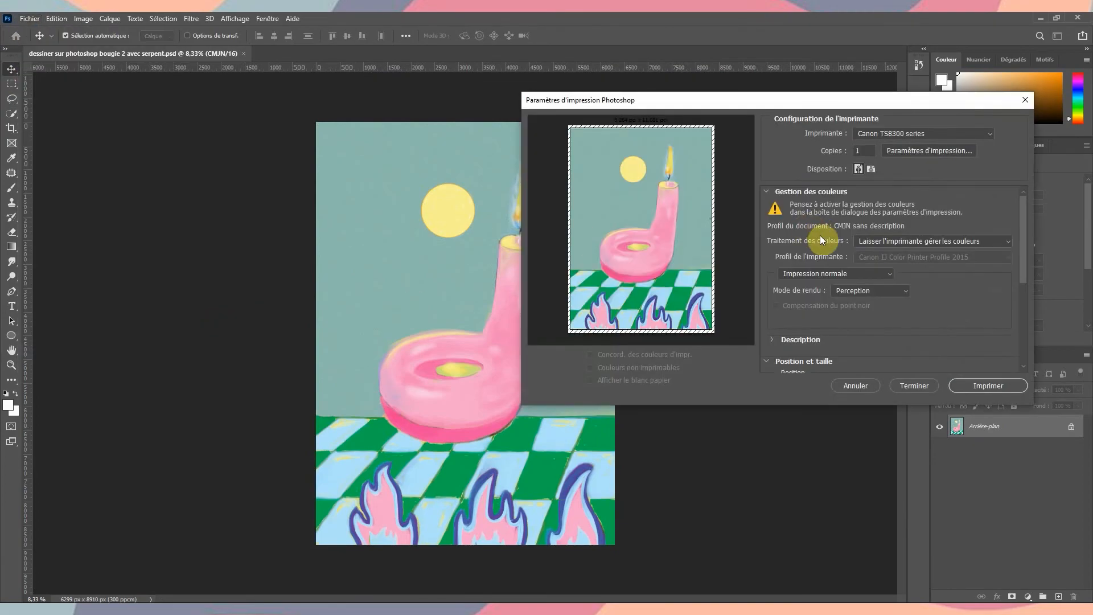
{"action": "left_click", "coordinate": [907, 153]}
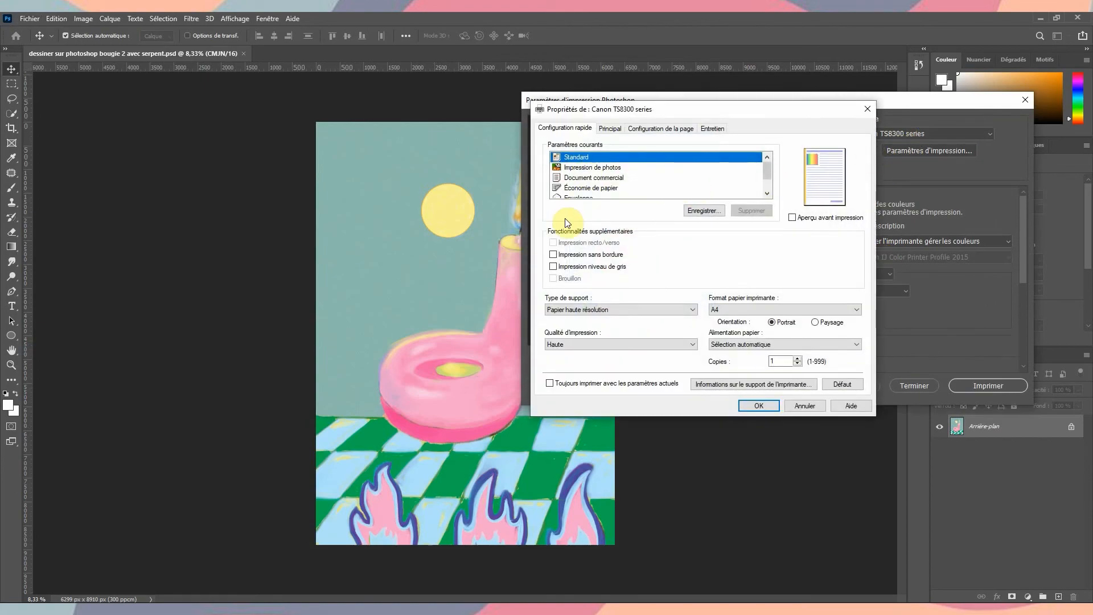
{"action": "left_click", "coordinate": [593, 158]}
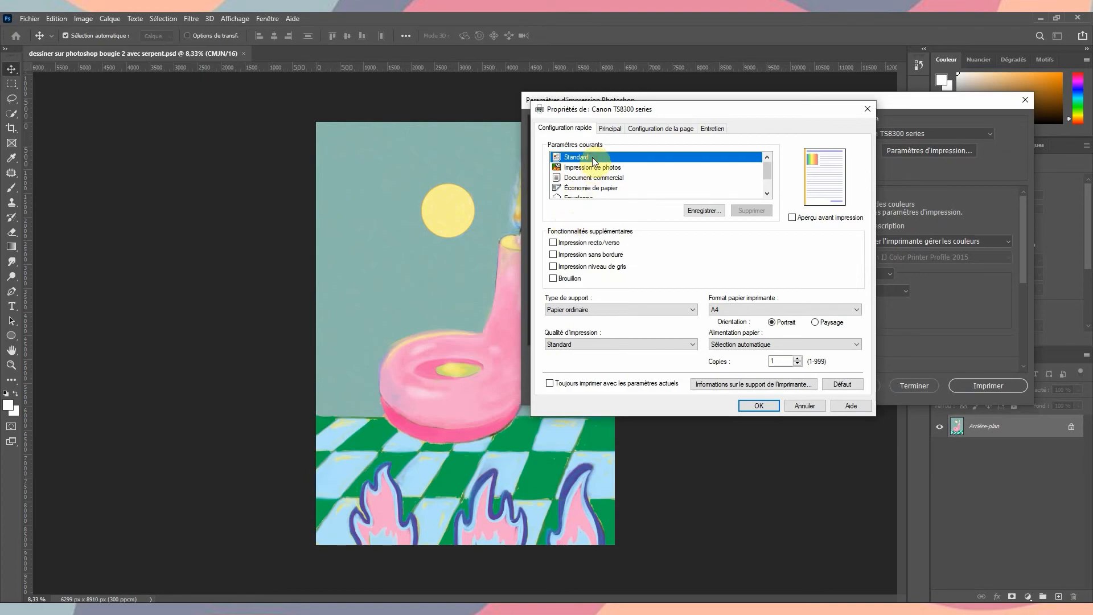
Set the printer's media type to Papier haute résolution and the print quality to Haute, and confirm the printer properties
{"action": "left_click", "coordinate": [620, 308]}
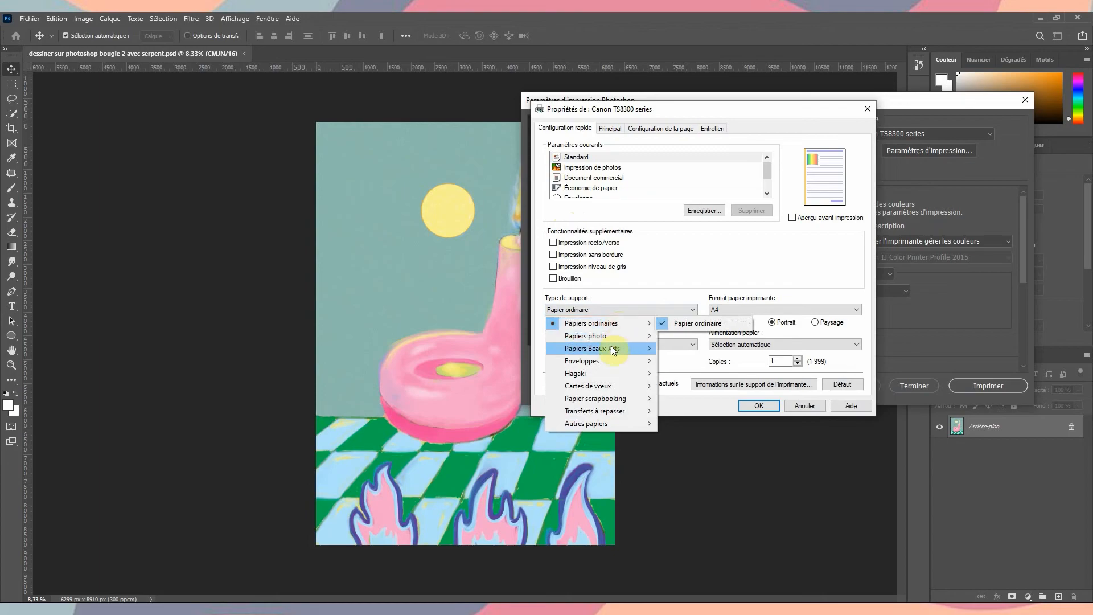
{"action": "mouse_move", "coordinate": [613, 350]}
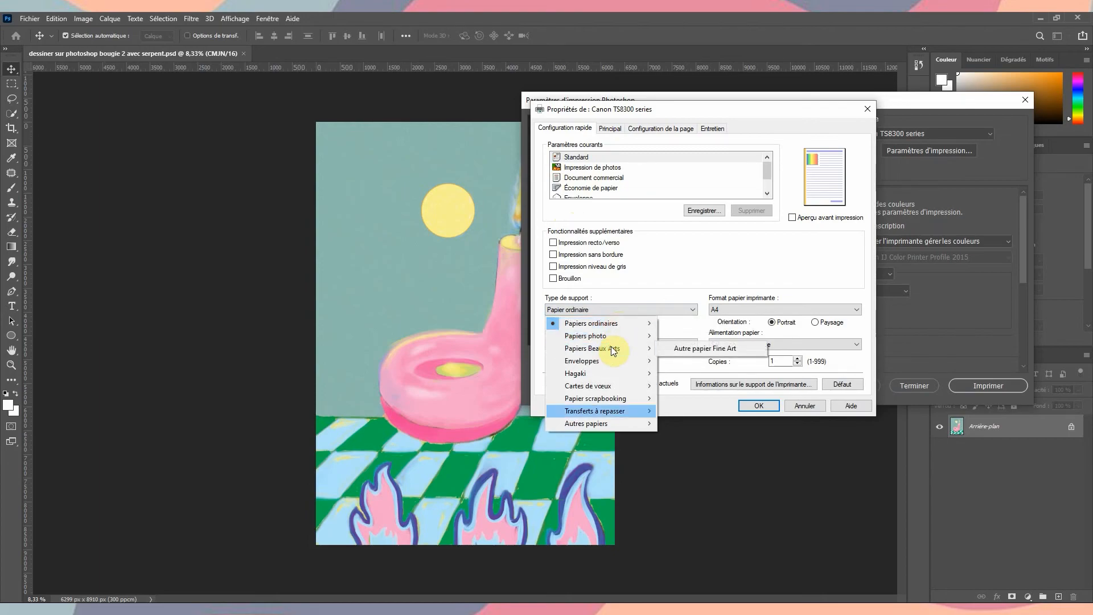
{"action": "mouse_move", "coordinate": [639, 421]}
{"action": "left_click", "coordinate": [682, 427]}
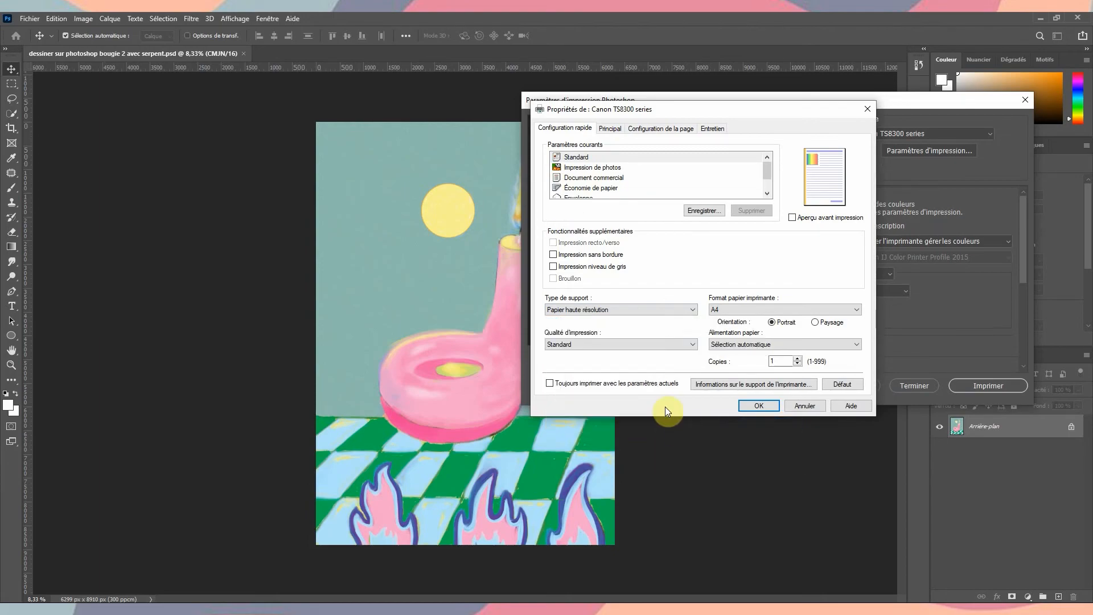
{"action": "left_click", "coordinate": [621, 347]}
{"action": "left_click", "coordinate": [621, 356]}
{"action": "left_click", "coordinate": [747, 406]}
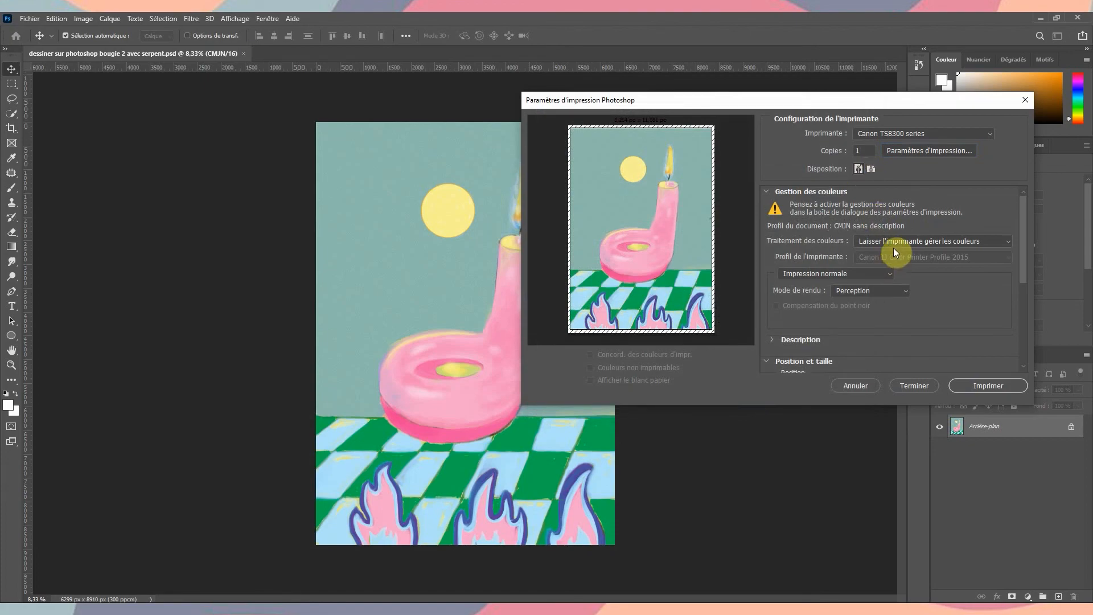
Choose the Perception rendering mode and set the print scale to 90 %
{"action": "left_click", "coordinate": [895, 292]}
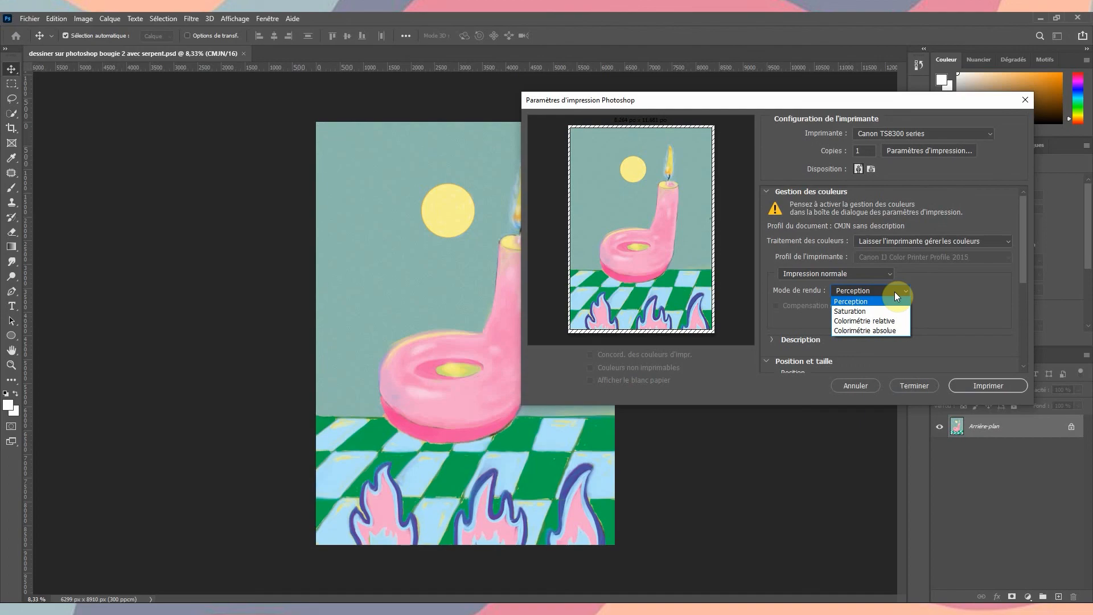
{"action": "left_click", "coordinate": [894, 302]}
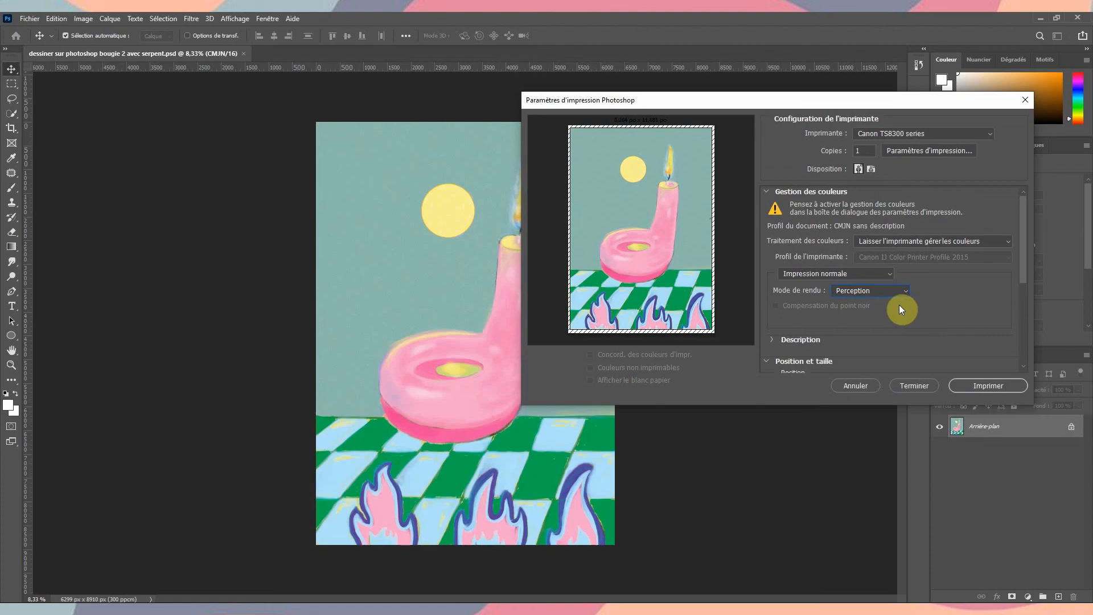
{"action": "scroll", "coordinate": [903, 307], "scroll_direction": "down", "scroll_amount": 4}
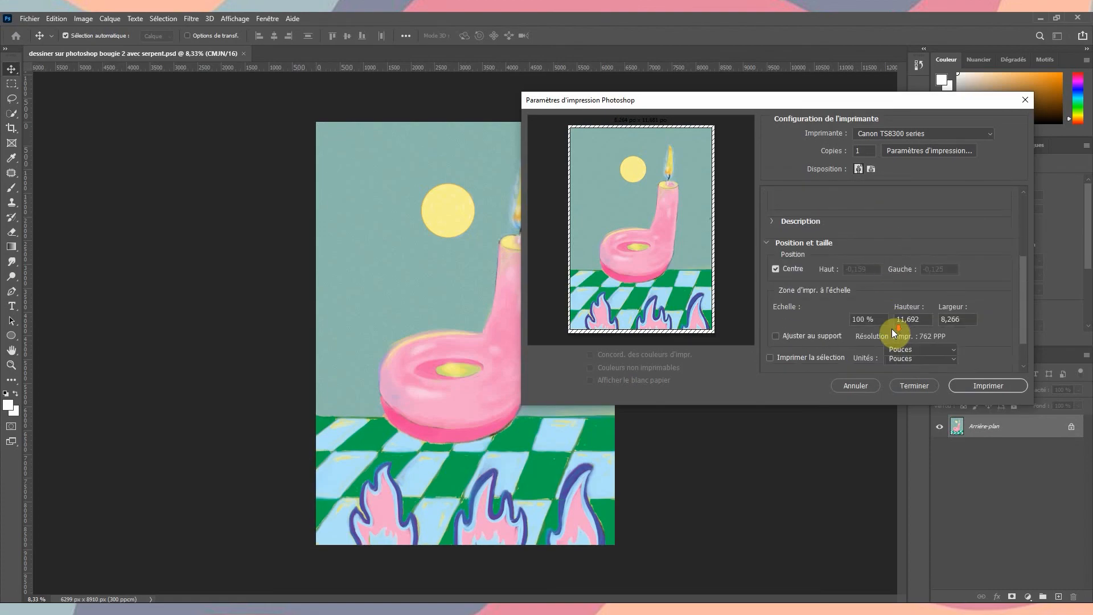
{"action": "left_click", "coordinate": [866, 301]}
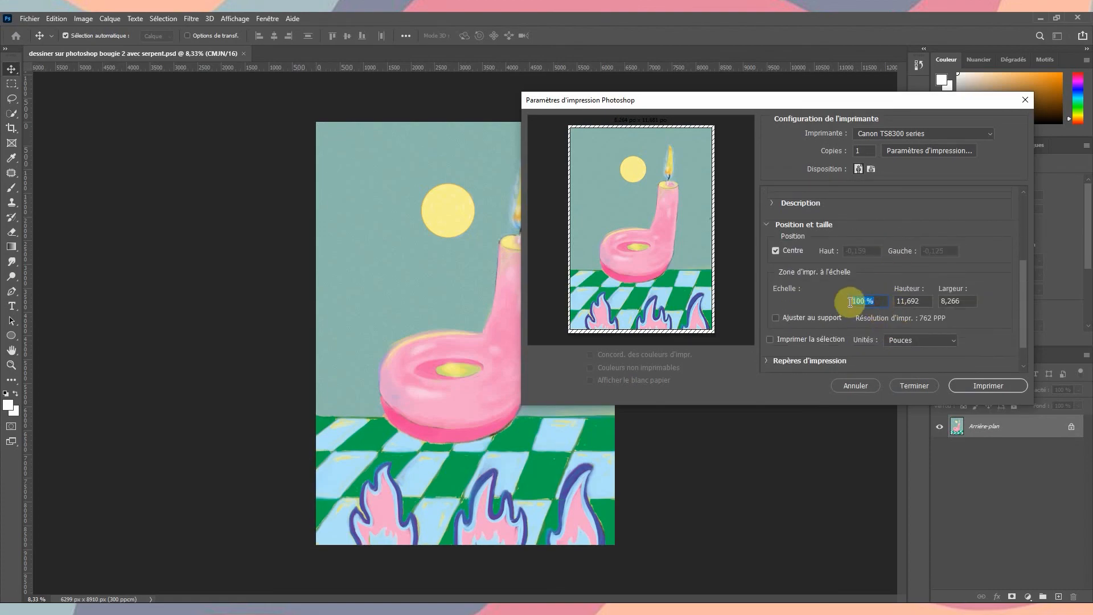
{"action": "type", "text": "90"}
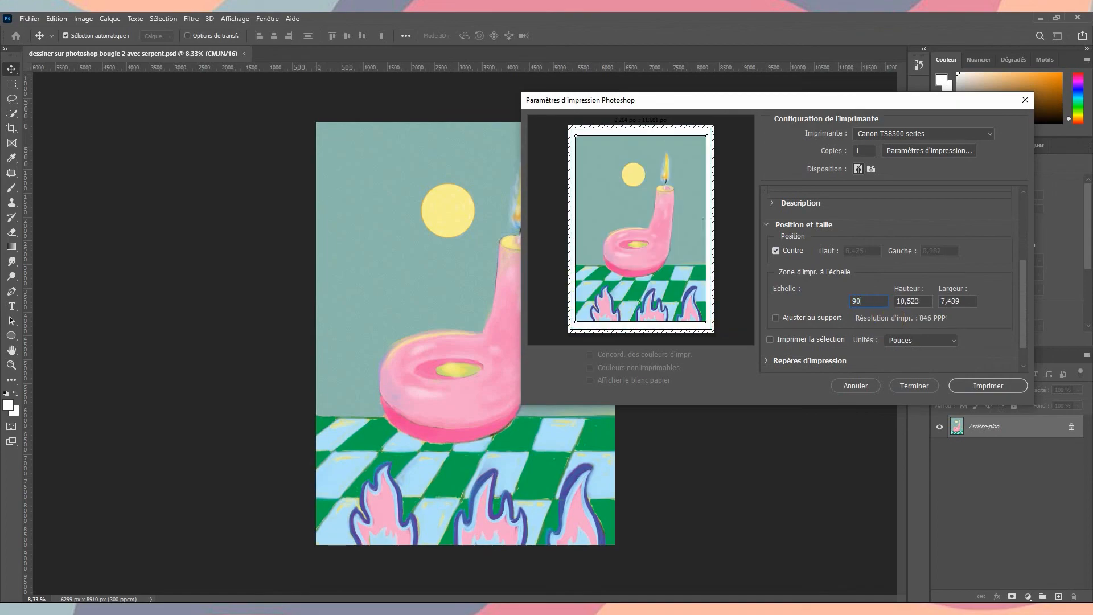
Shrink the artwork freehand in the print preview to about 65 %, and reset the print scale to 90 %
{"action": "left_click_drag", "start_coordinate": [576, 137], "coordinate": [594, 162]}
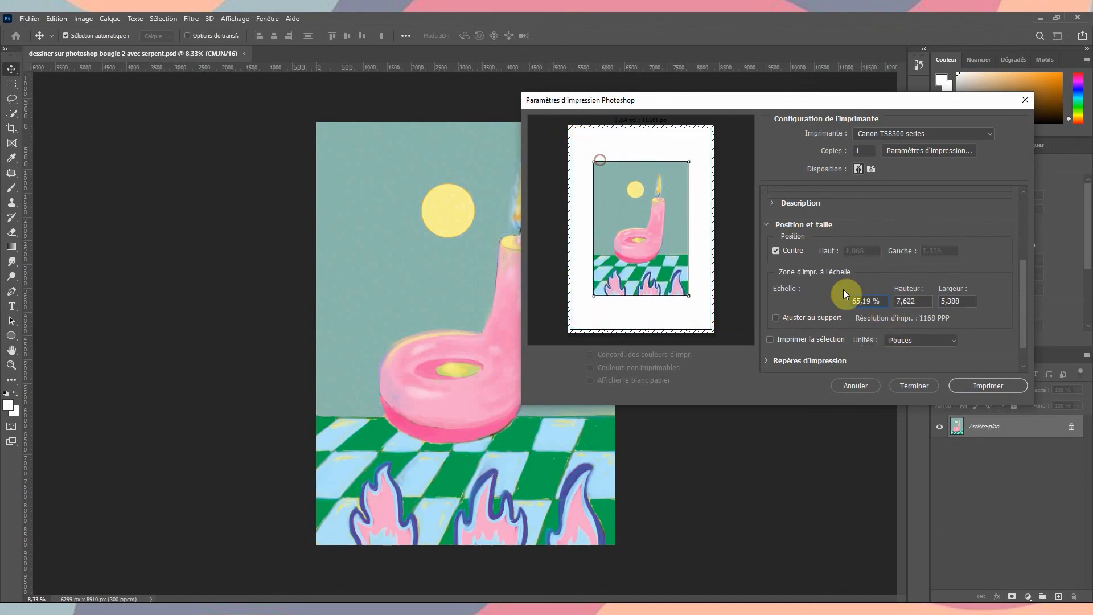
{"action": "left_click_drag", "start_coordinate": [882, 298], "coordinate": [842, 303]}
{"action": "type", "text": "90"}
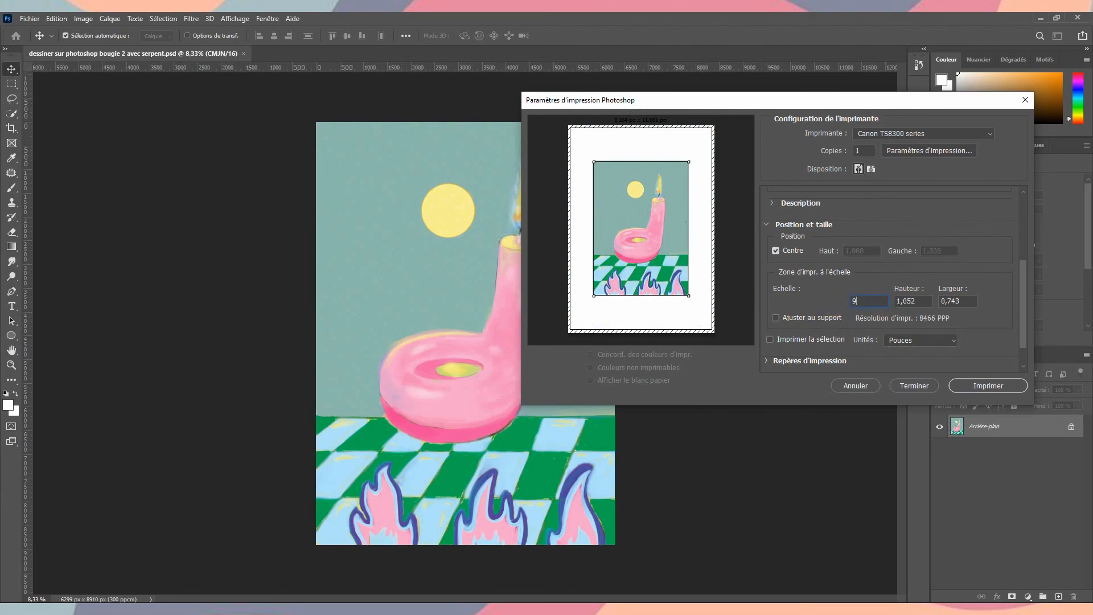